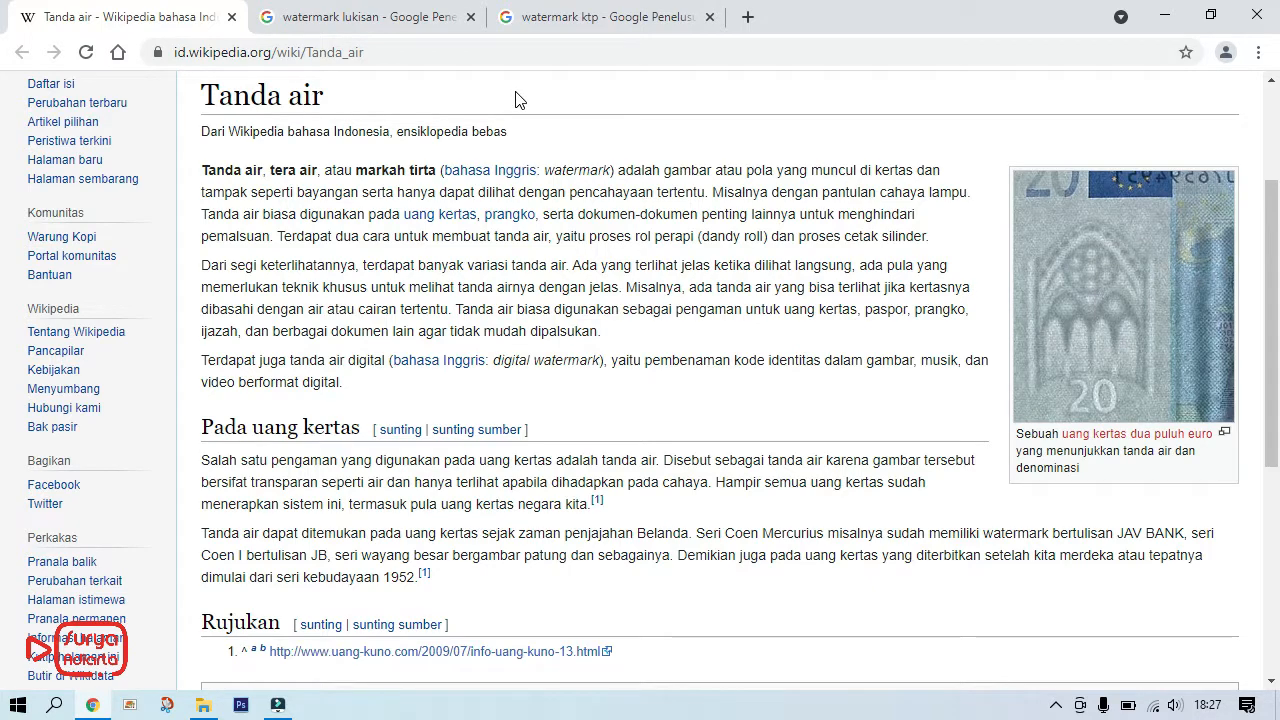
# View the image search results for "watermark lukisan" and "watermark ktp" in the open browser pages.
pyautogui.click(312, 16)
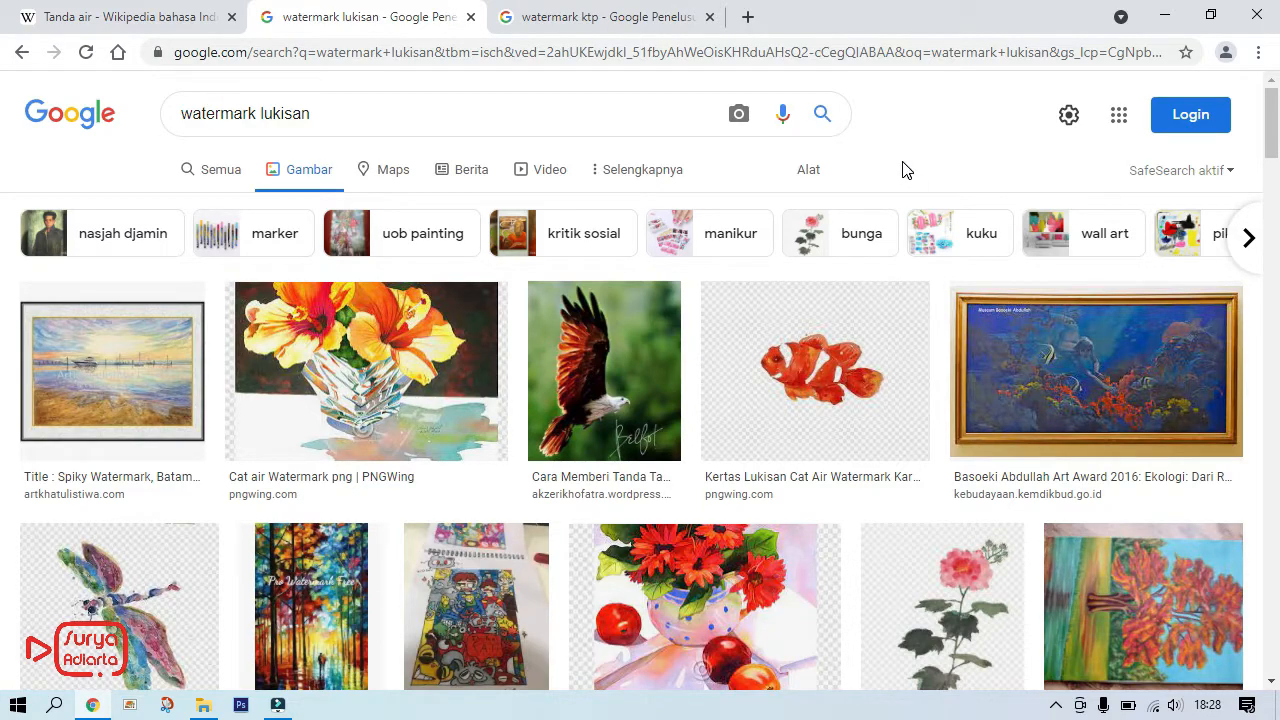
pyautogui.click(592, 15)
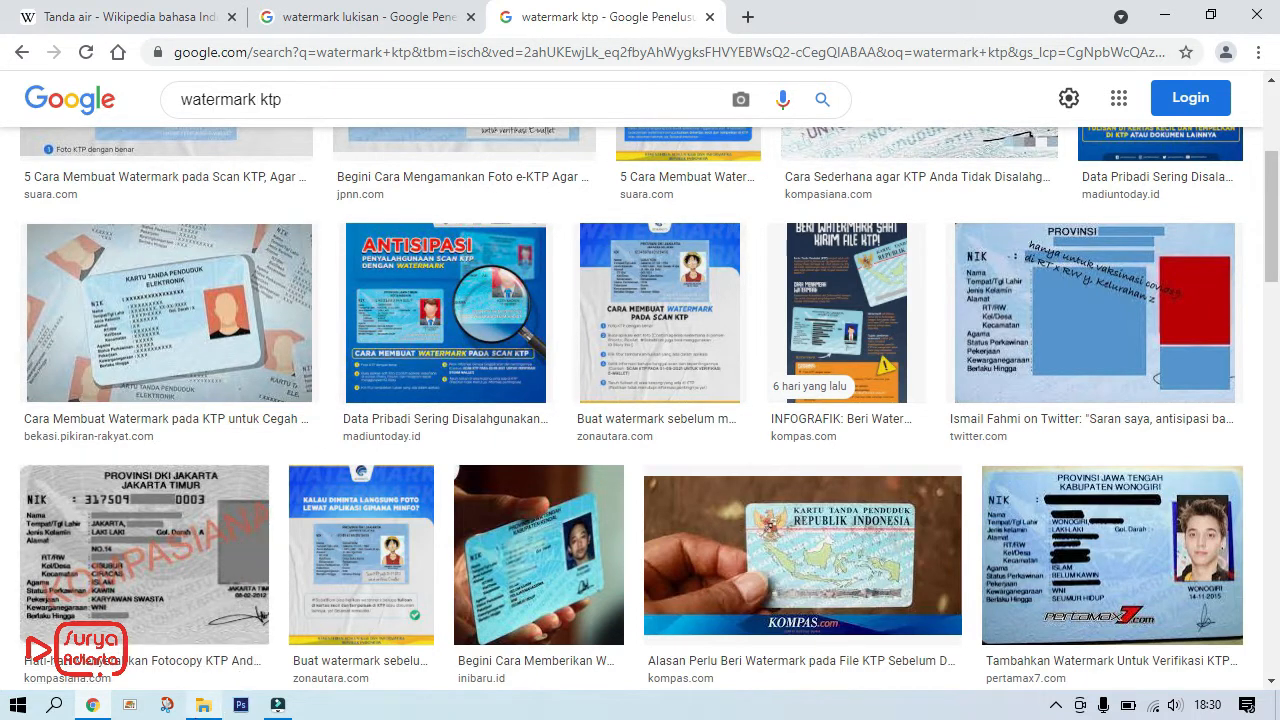
# Switch to File Explorer, open Foto Catatan.JPG from Pictures, and examine the handwritten note up close.
pyautogui.click(203, 705)
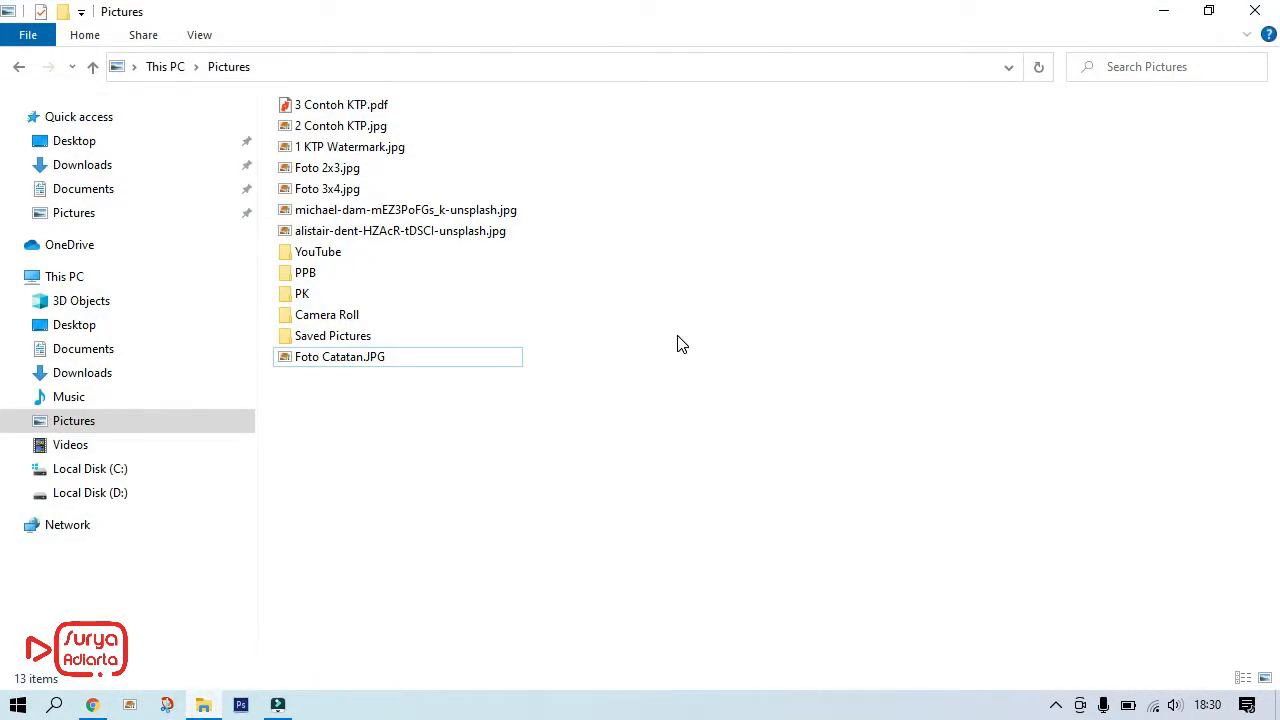
pyautogui.doubleClick(338, 360)
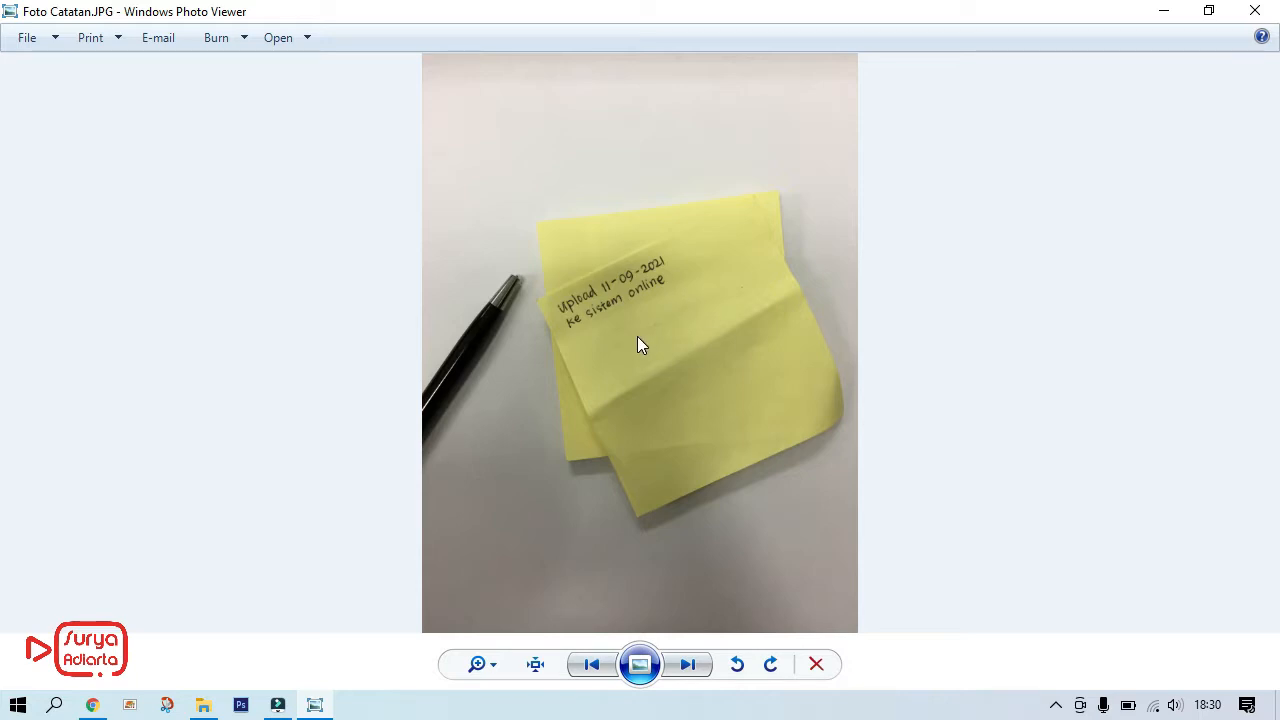
pyautogui.scroll(5, 637, 336)
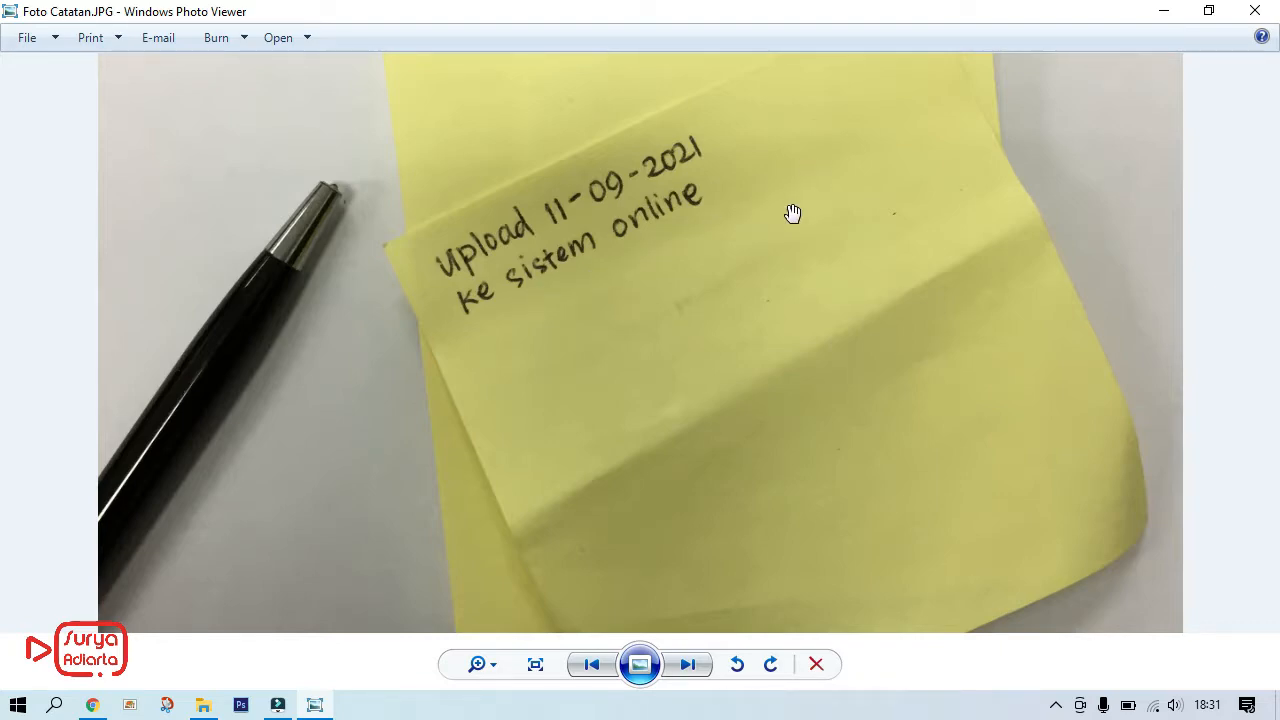
pyautogui.scroll(-3, 789, 215)
pyautogui.scroll(-1, 789, 222)
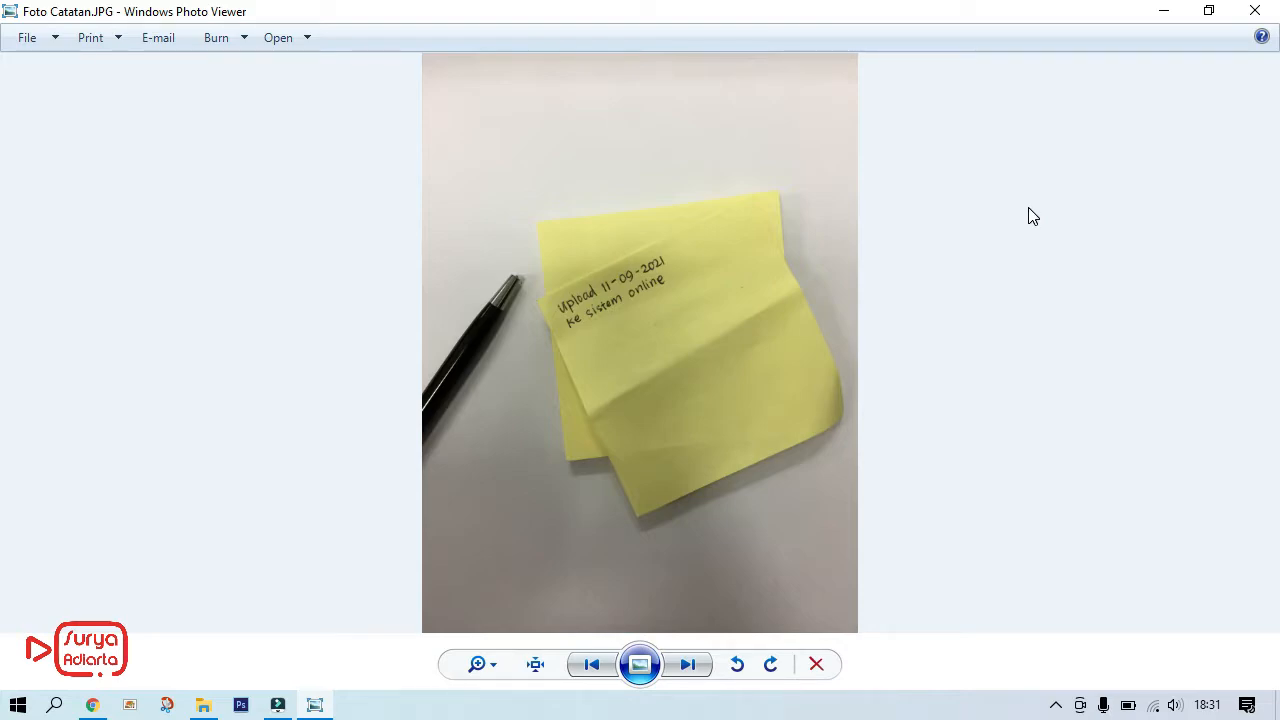
# Open 1 KTP Watermark.jpg from the Pictures folder and examine the note placed on the card.
pyautogui.click(210, 714)
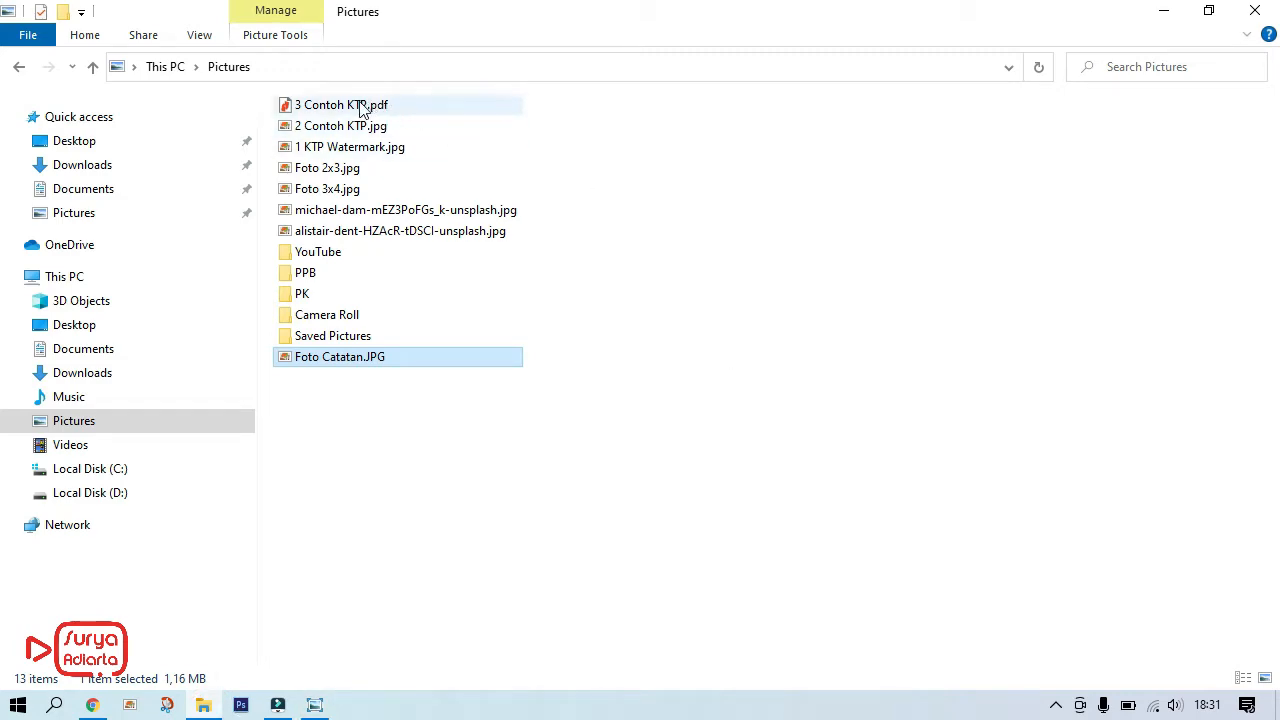
pyautogui.click(333, 152)
pyautogui.doubleClick(333, 152)
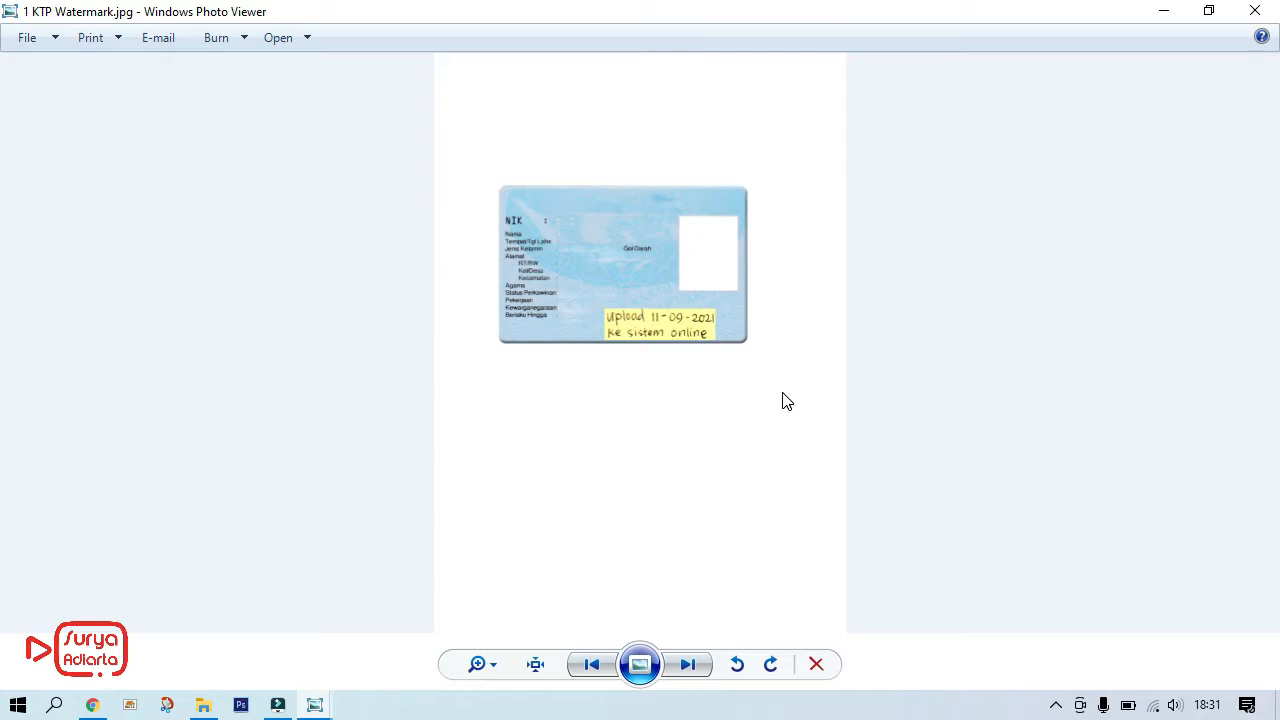
pyautogui.scroll(3, 798, 360)
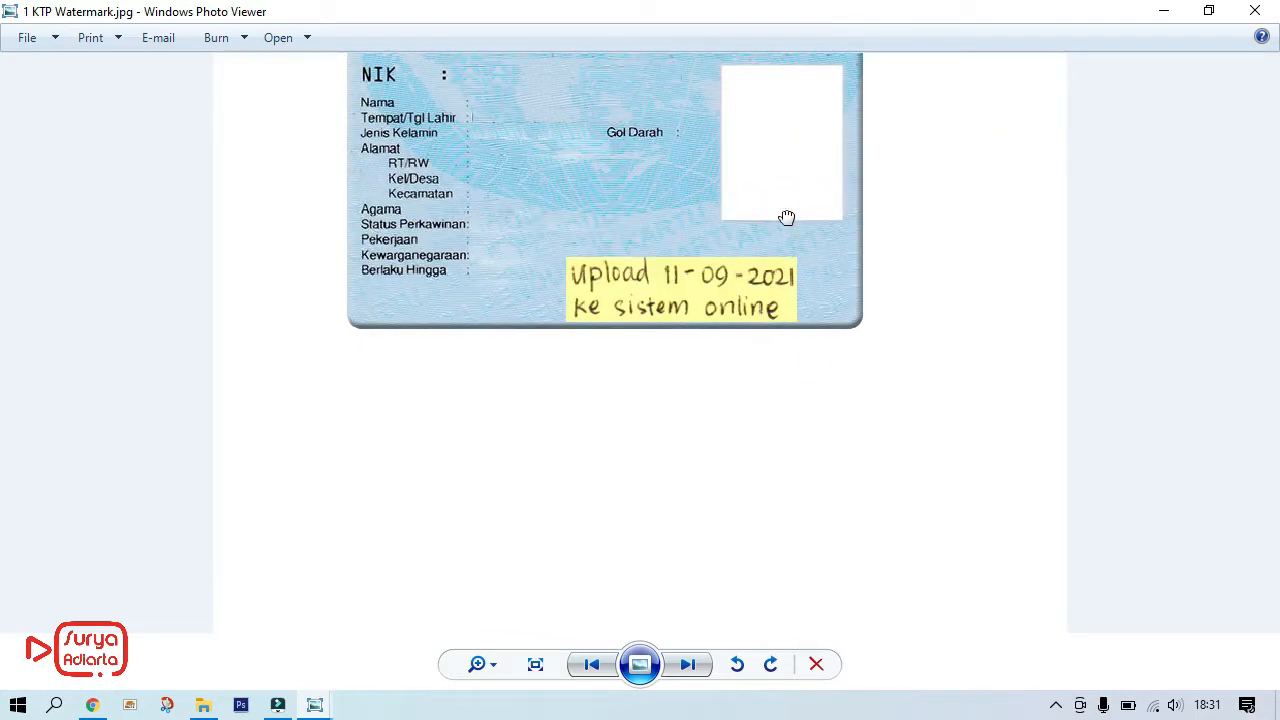
pyautogui.moveTo(786, 217); pyautogui.dragTo(794, 369)
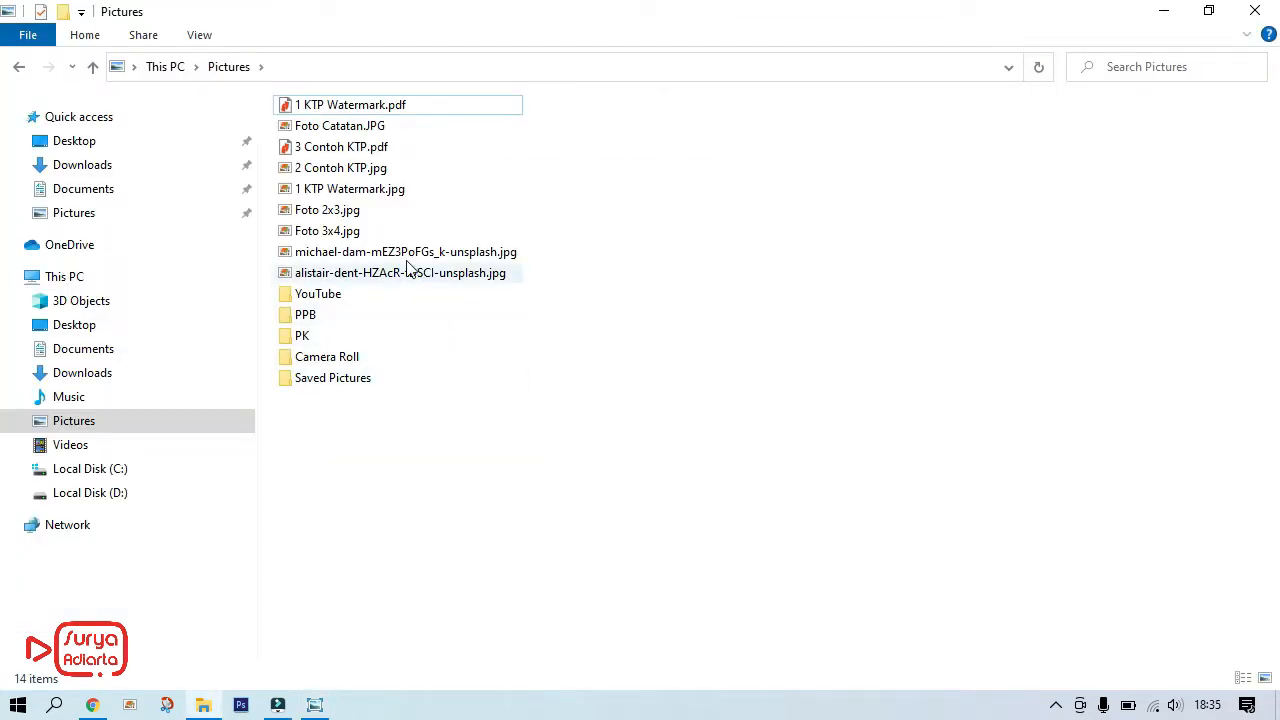
# Open 1 KTP Watermark.pdf from the Pictures folder, examine the watermarked card, and close the PDF program.
pyautogui.doubleClick(347, 110)
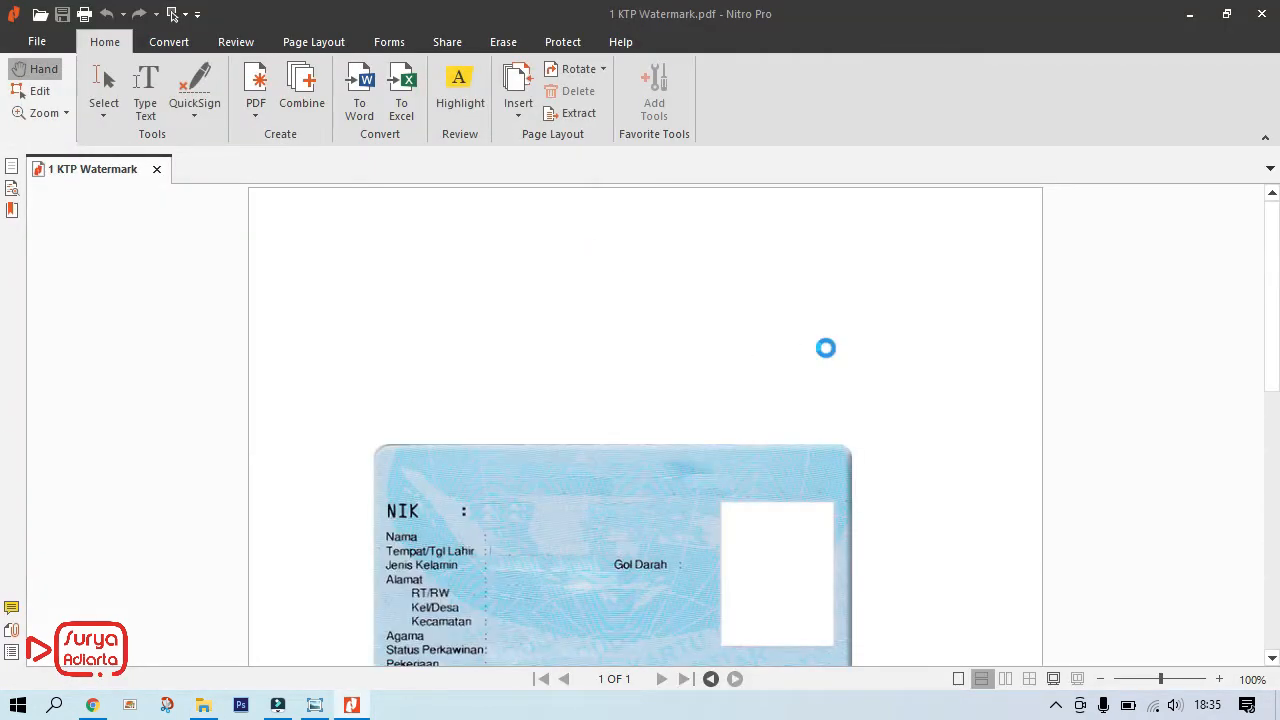
pyautogui.scroll(-5, 832, 357)
pyautogui.scroll(-5, 832, 357)
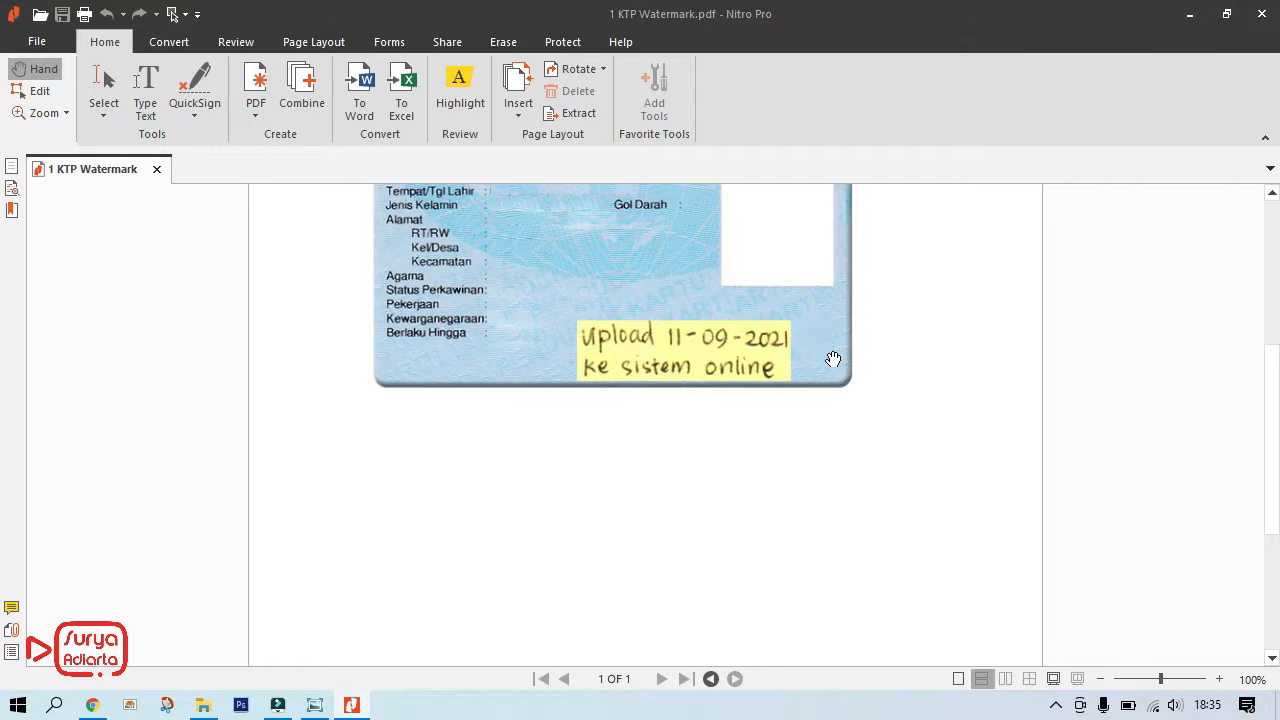
pyautogui.scroll(5, 832, 360)
pyautogui.scroll(1, 832, 360)
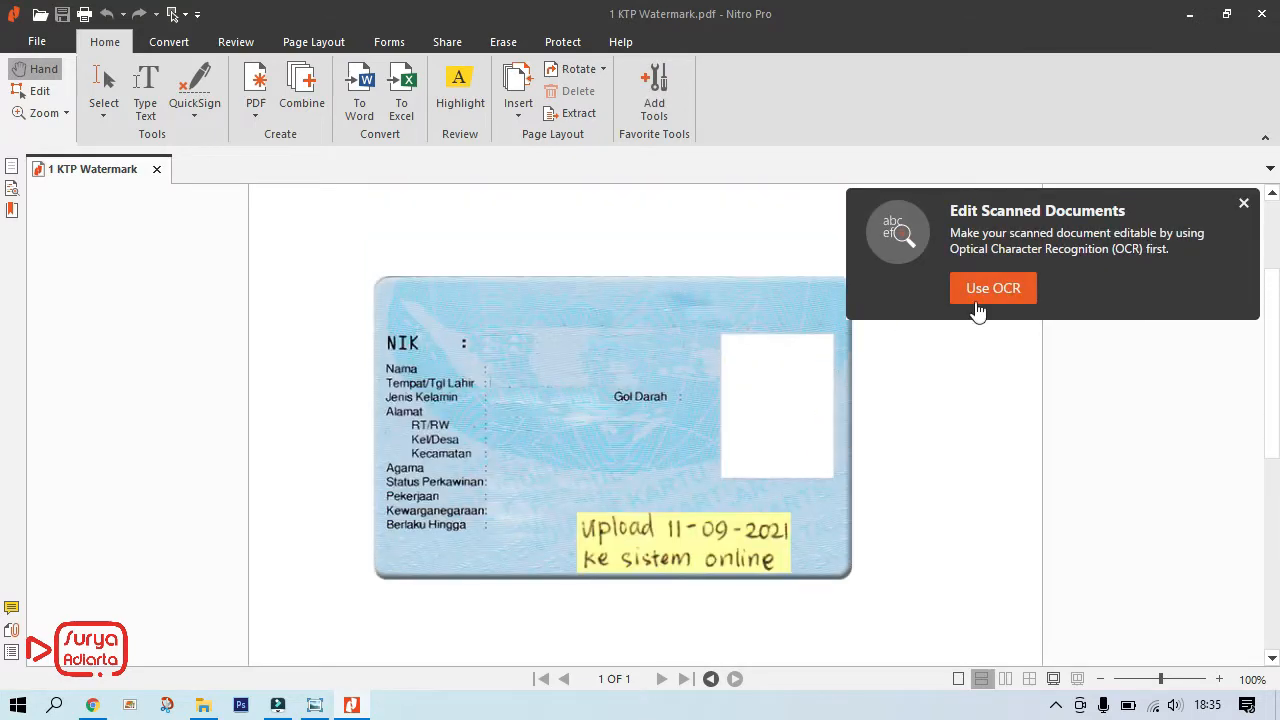
pyautogui.click(1262, 14)
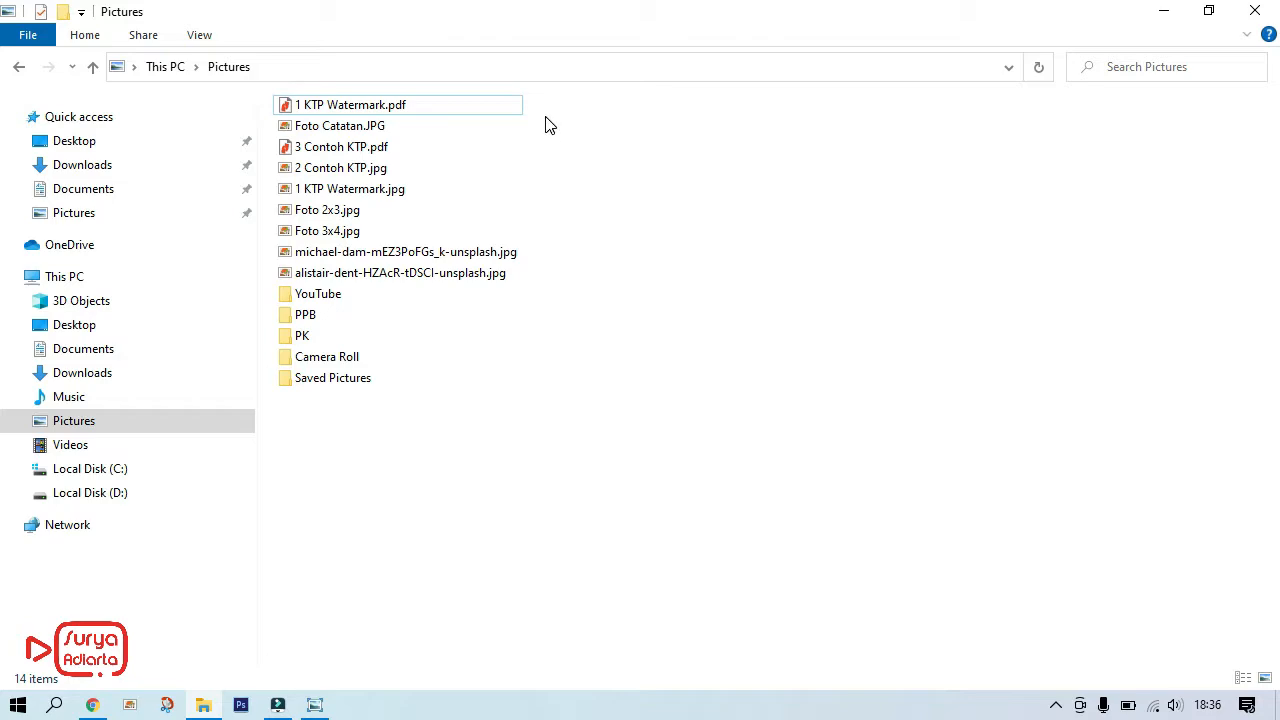
# Open 2 Contoh KTP.jpg, examine the card without a watermark, and close the photo viewer.
pyautogui.doubleClick(366, 177)
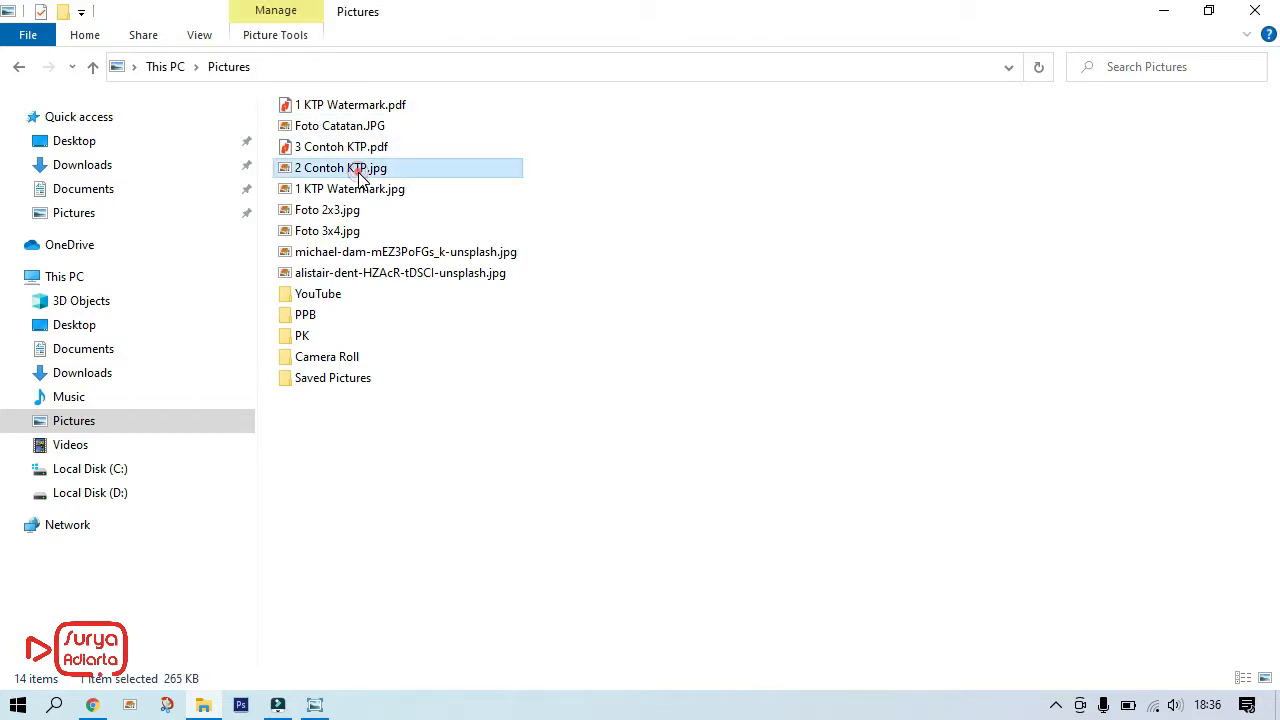
pyautogui.scroll(3, 749, 402)
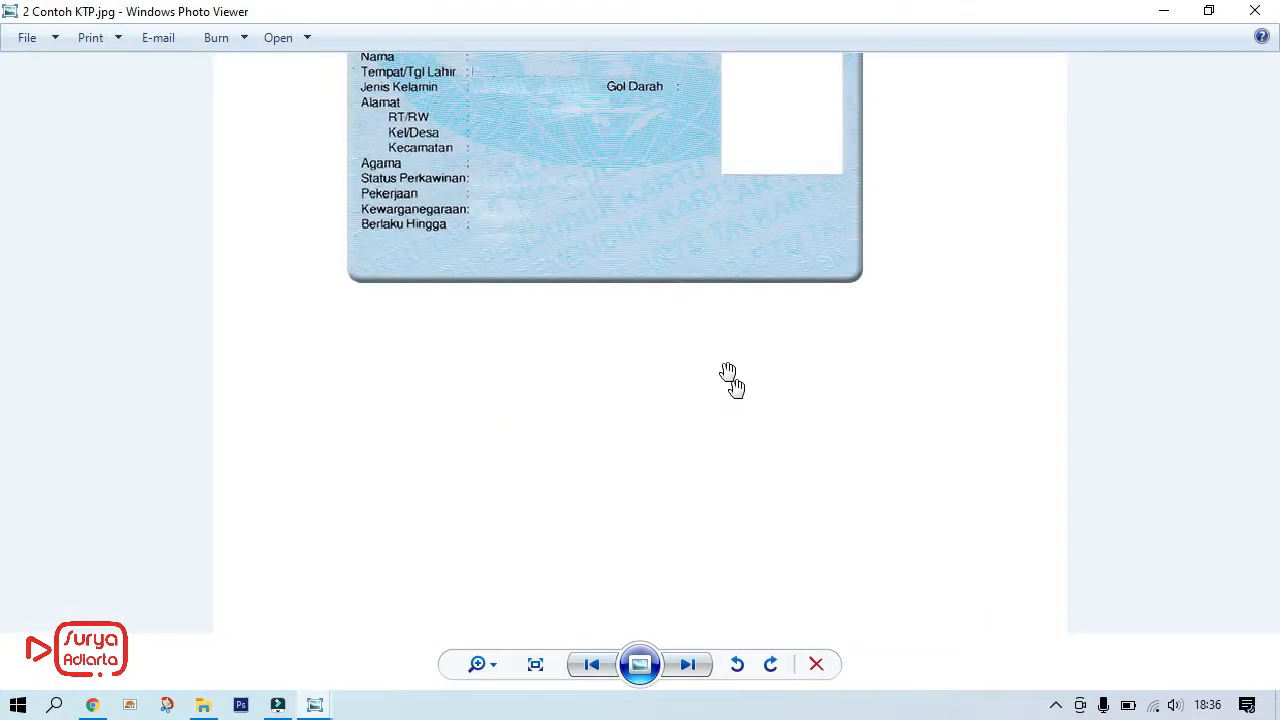
pyautogui.scroll(-3, 735, 404)
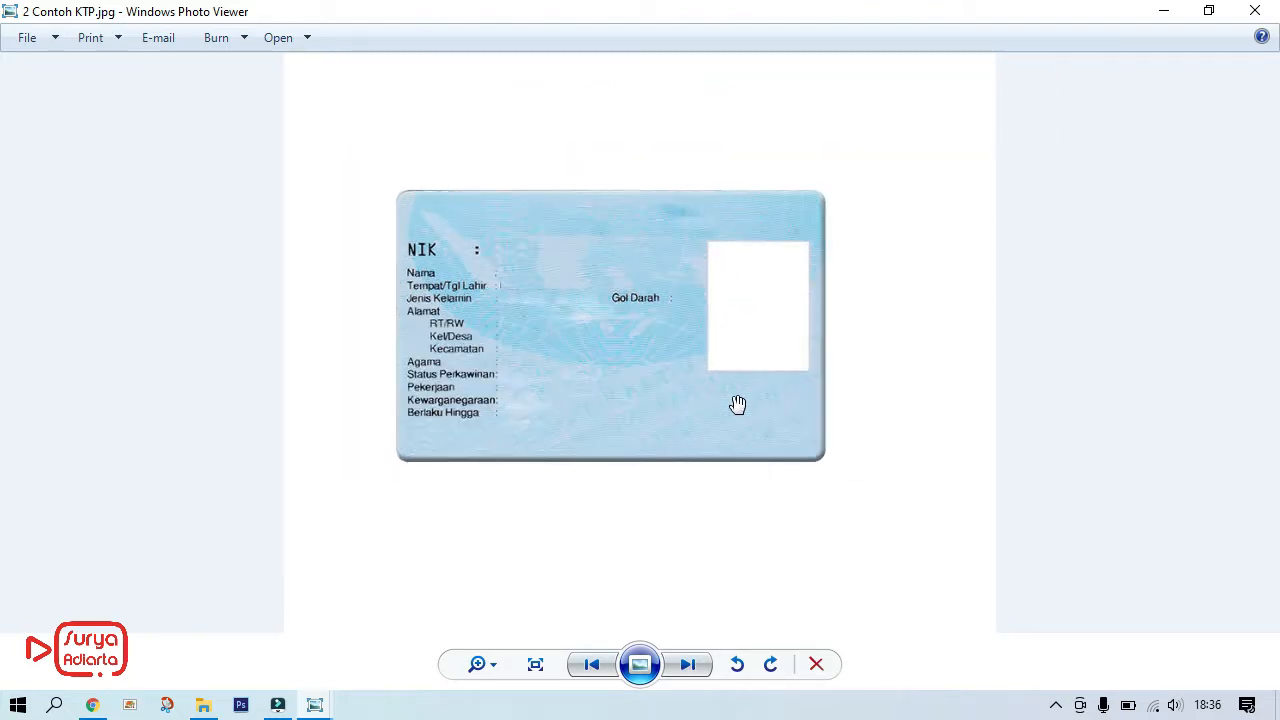
pyautogui.click(1276, 10)
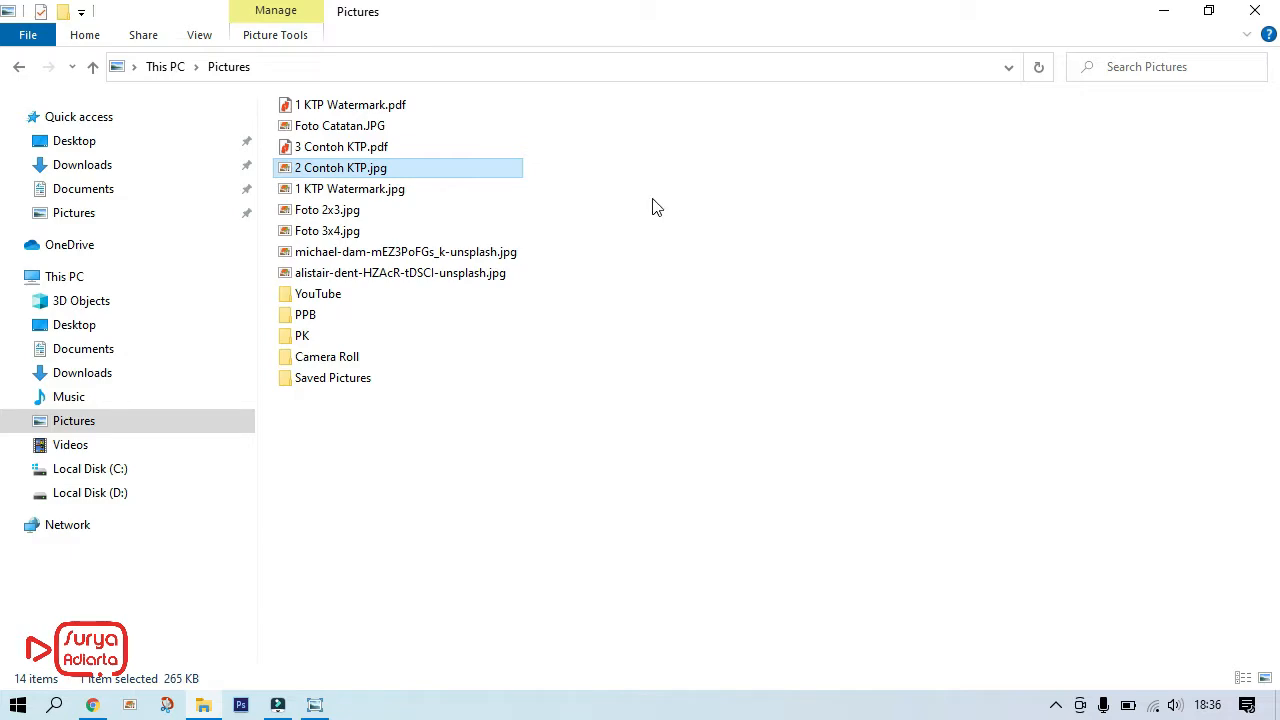
# Open 2 Contoh KTP.jpg from the Pictures folder in Paint and bring the whole card into view.
pyautogui.rightClick(370, 175)
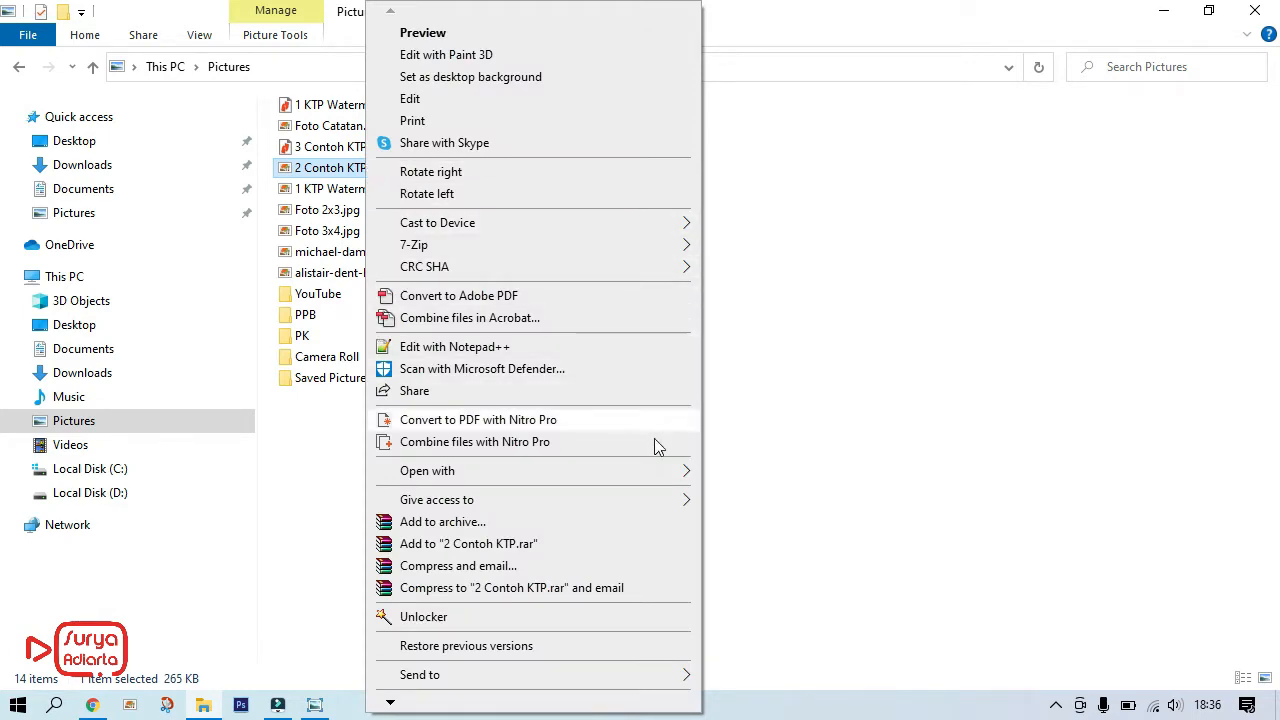
pyautogui.moveTo(666, 477)
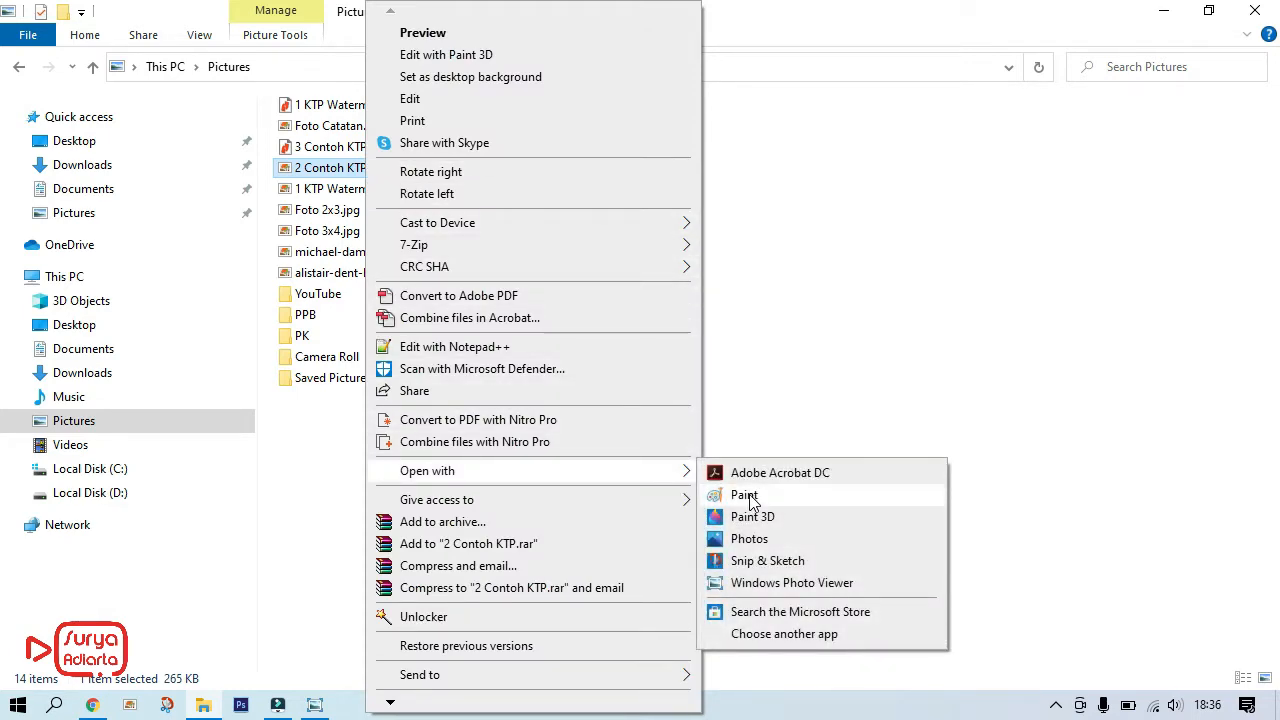
pyautogui.click(748, 495)
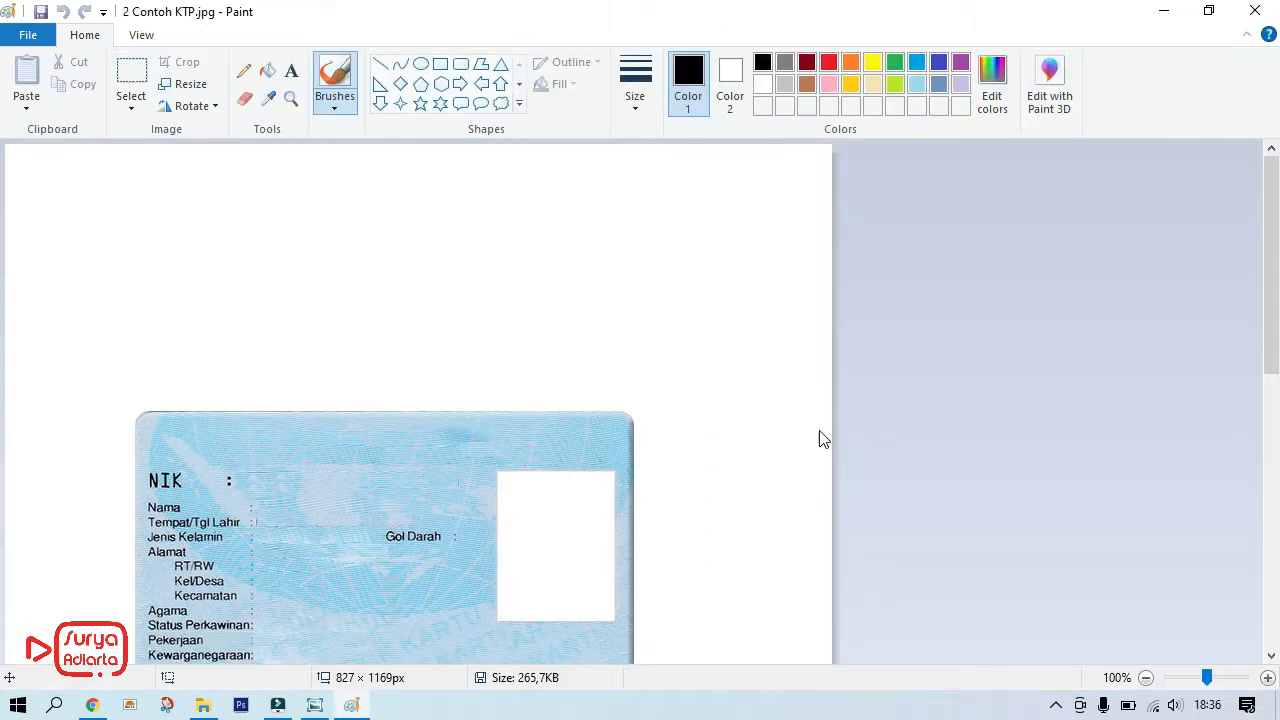
pyautogui.scroll(-3, 696, 332)
pyautogui.scroll(3, 696, 332)
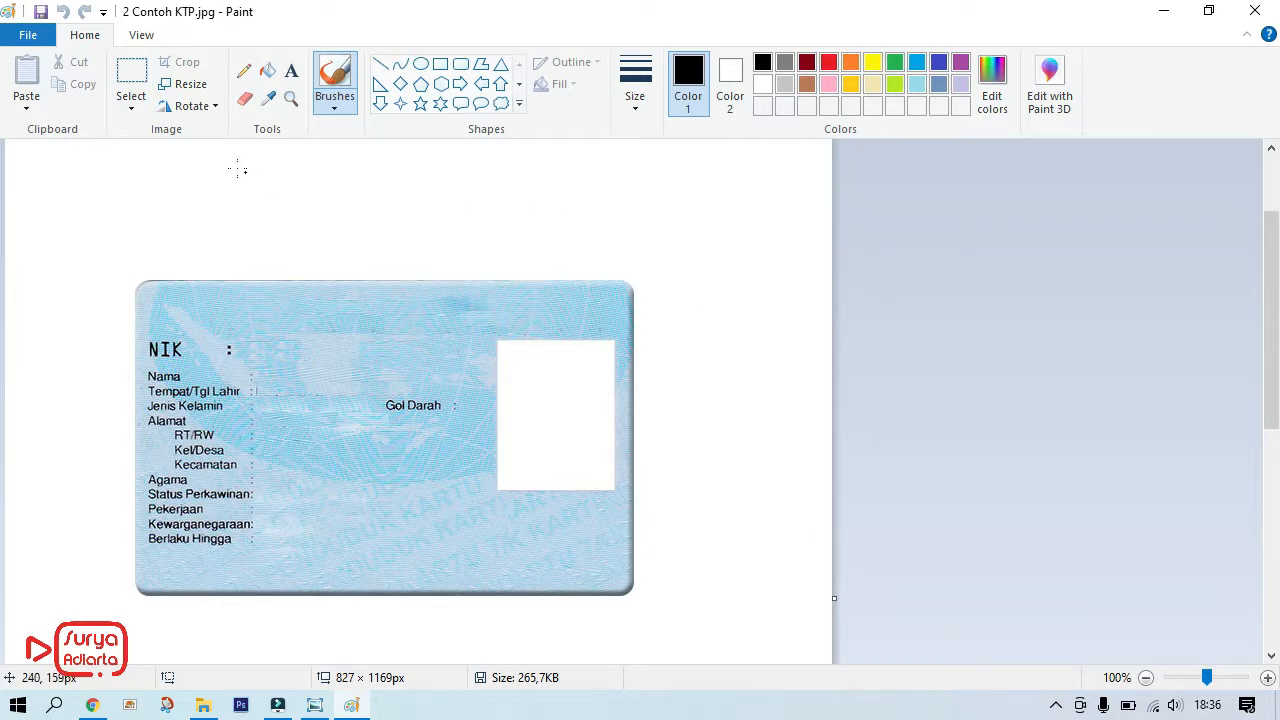
# Place a text box on the card's lower area beside Berlaku Hingga, with yellow text at font size 18.
pyautogui.click(292, 72)
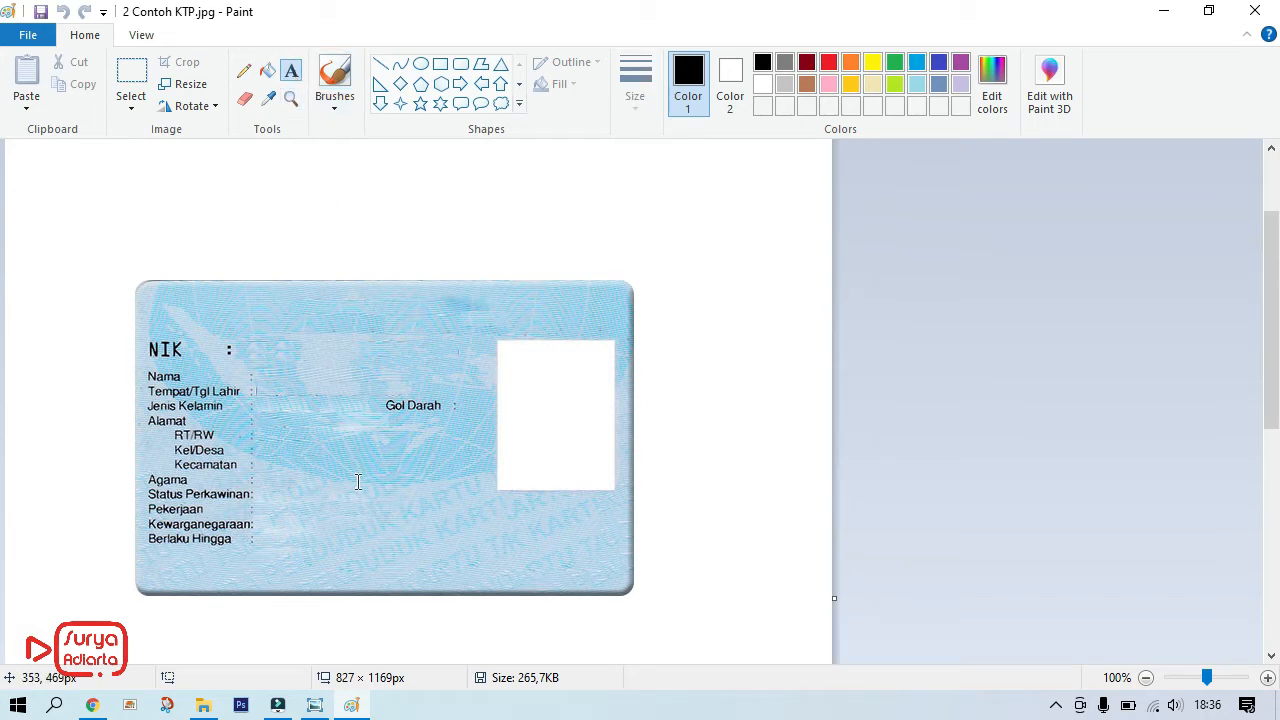
pyautogui.click(336, 547)
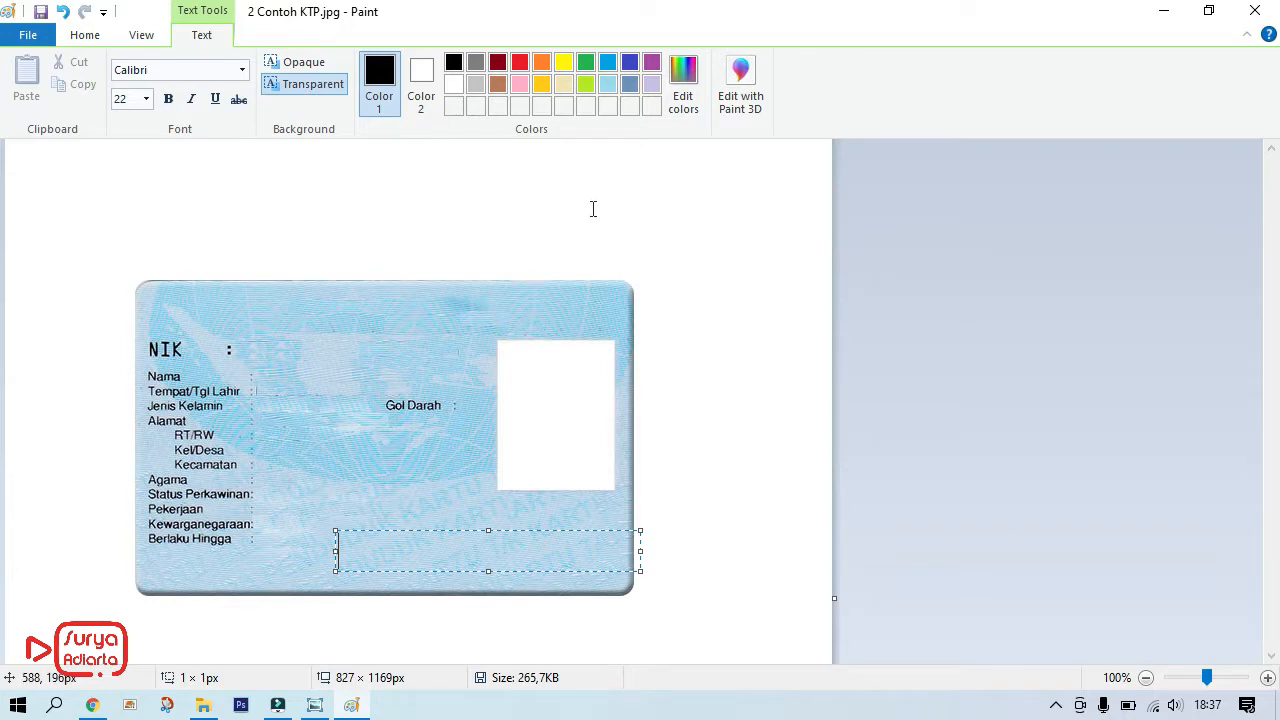
pyautogui.click(563, 63)
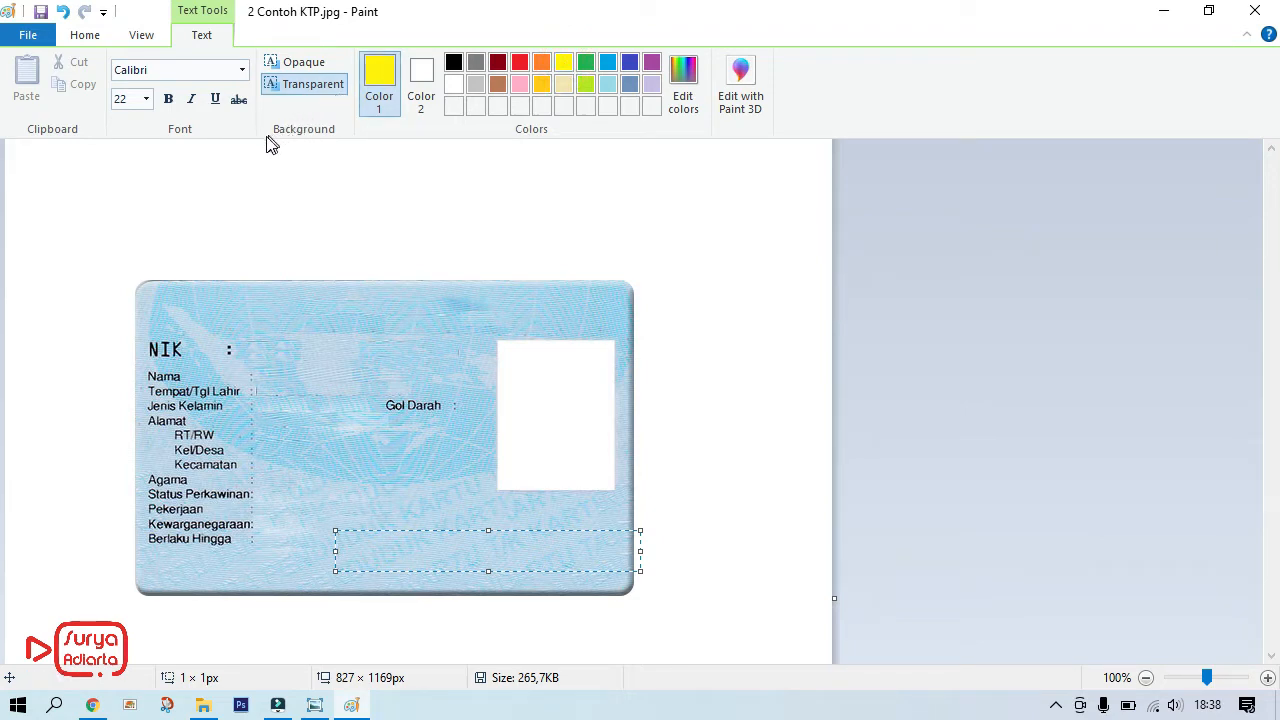
pyautogui.click(146, 99)
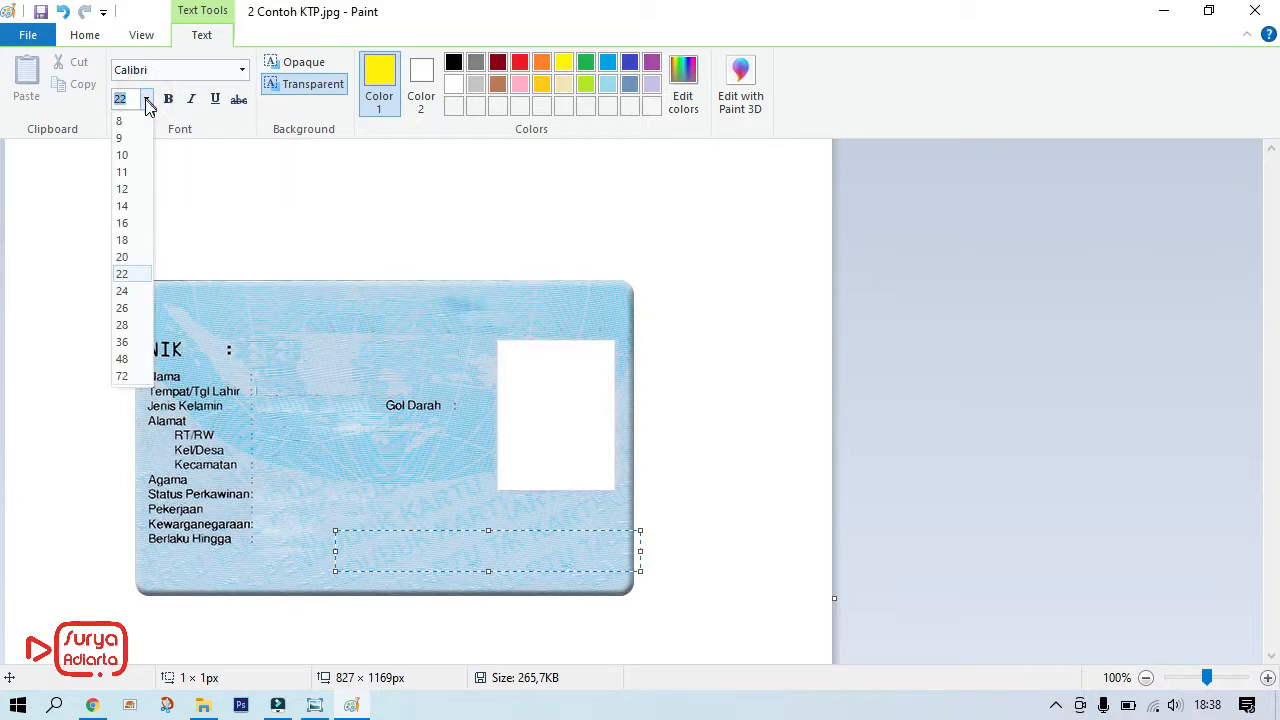
pyautogui.click(125, 237)
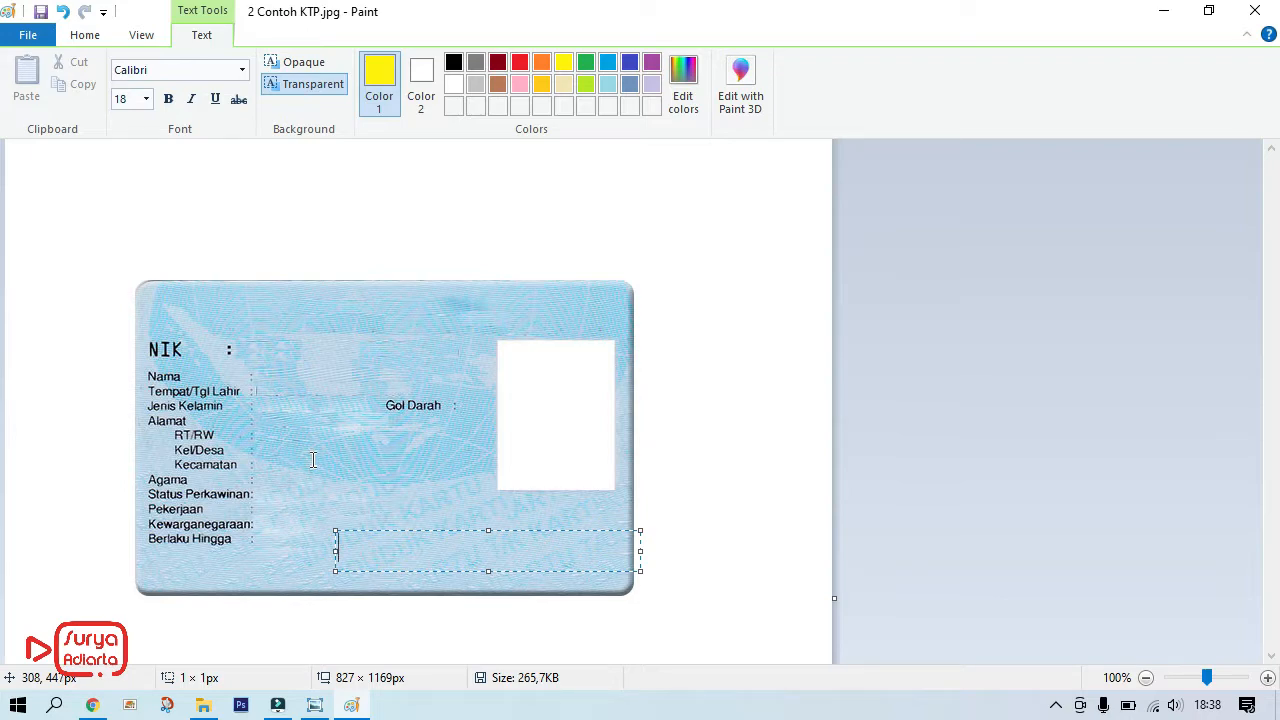
# Enter the watermark on two lines: "untuk diupload ke website" and "tanggal 11 september 2021".
pyautogui.write('untuk diupload ke website')
pyautogui.press('Return')
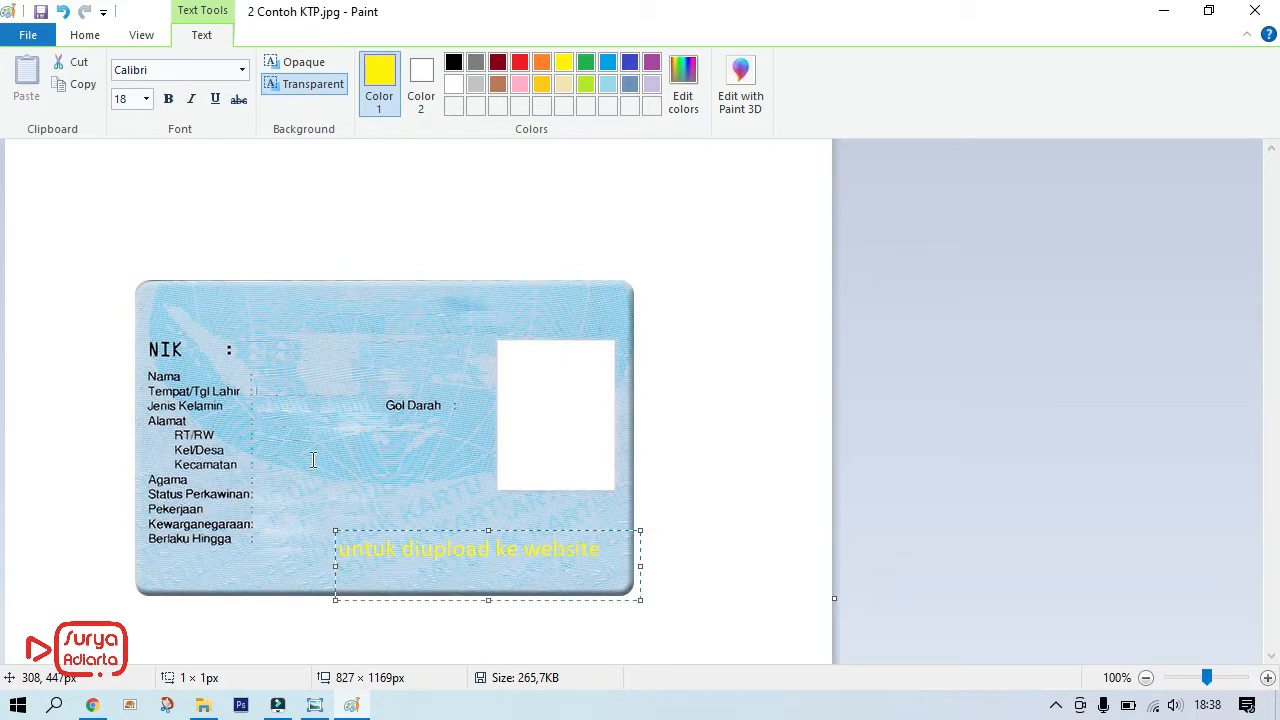
pyautogui.write('tanggal 11 september 2021')
# Recolor both lines of the watermark text to indigo blue and place the text on the picture.
pyautogui.click(377, 531)
pyautogui.moveTo(608, 578); pyautogui.dragTo(303, 542)
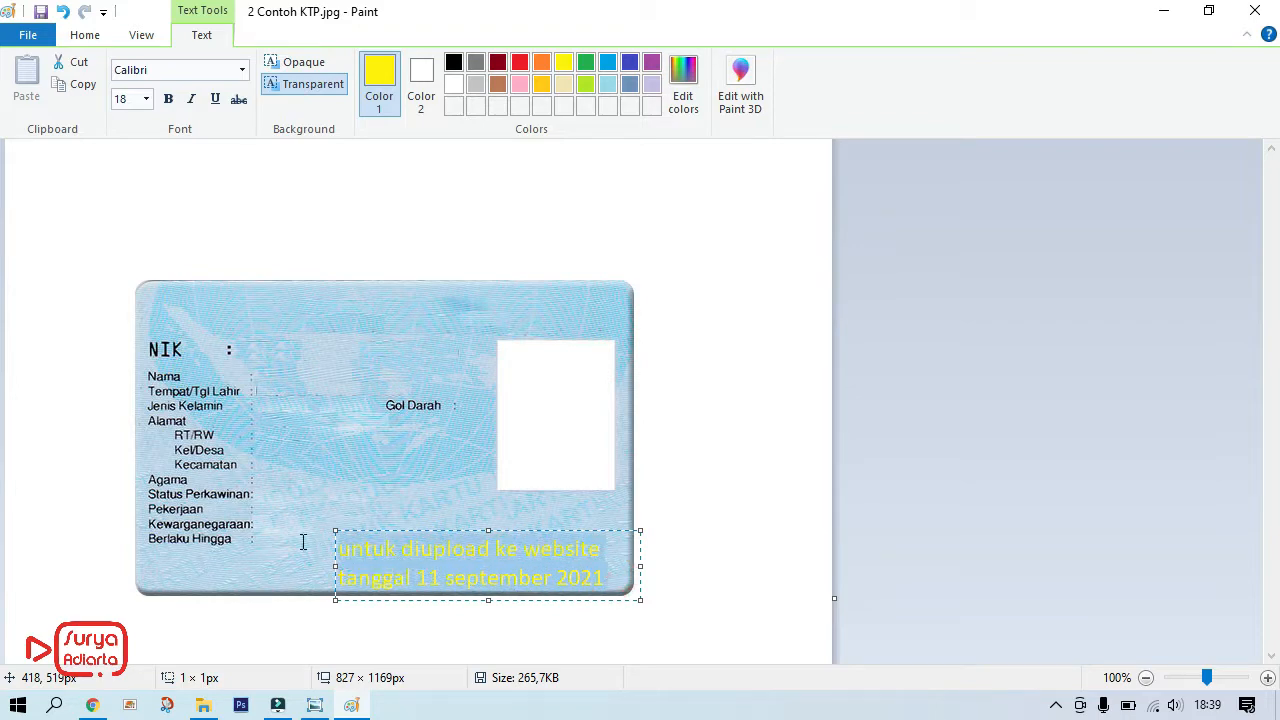
pyautogui.click(444, 530)
pyautogui.click(620, 578)
pyautogui.click(636, 65)
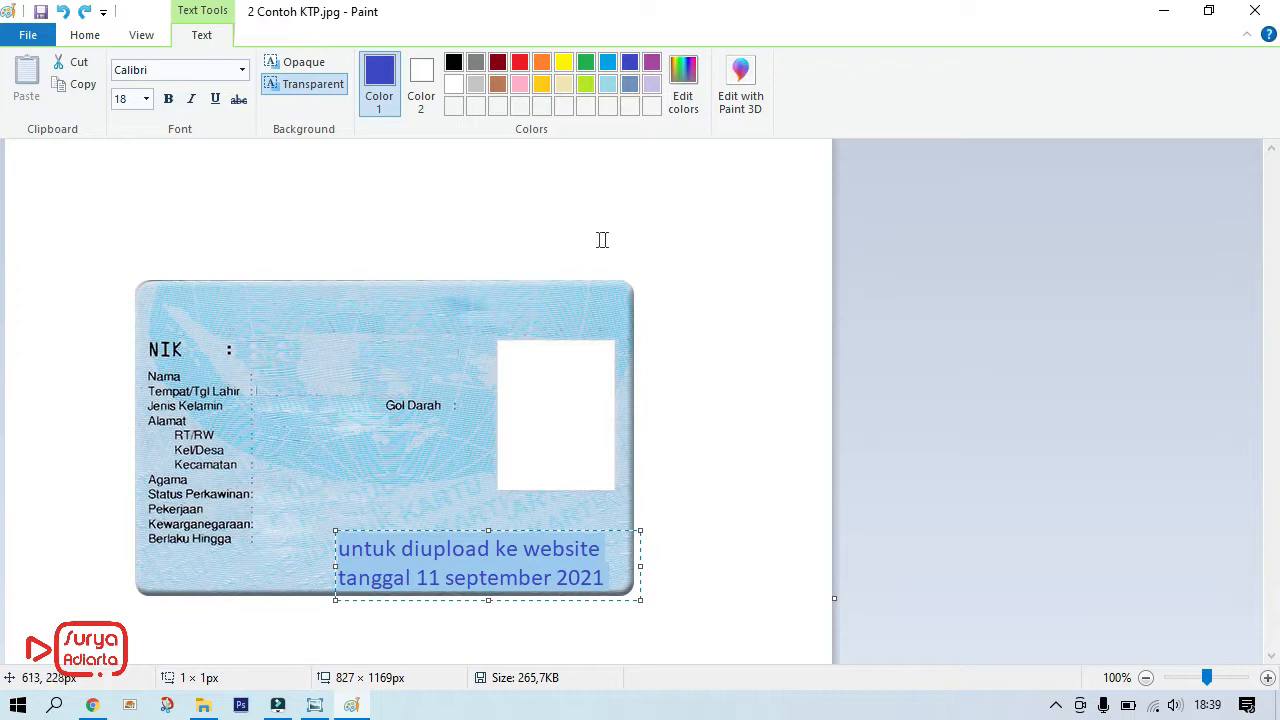
pyautogui.click(506, 257)
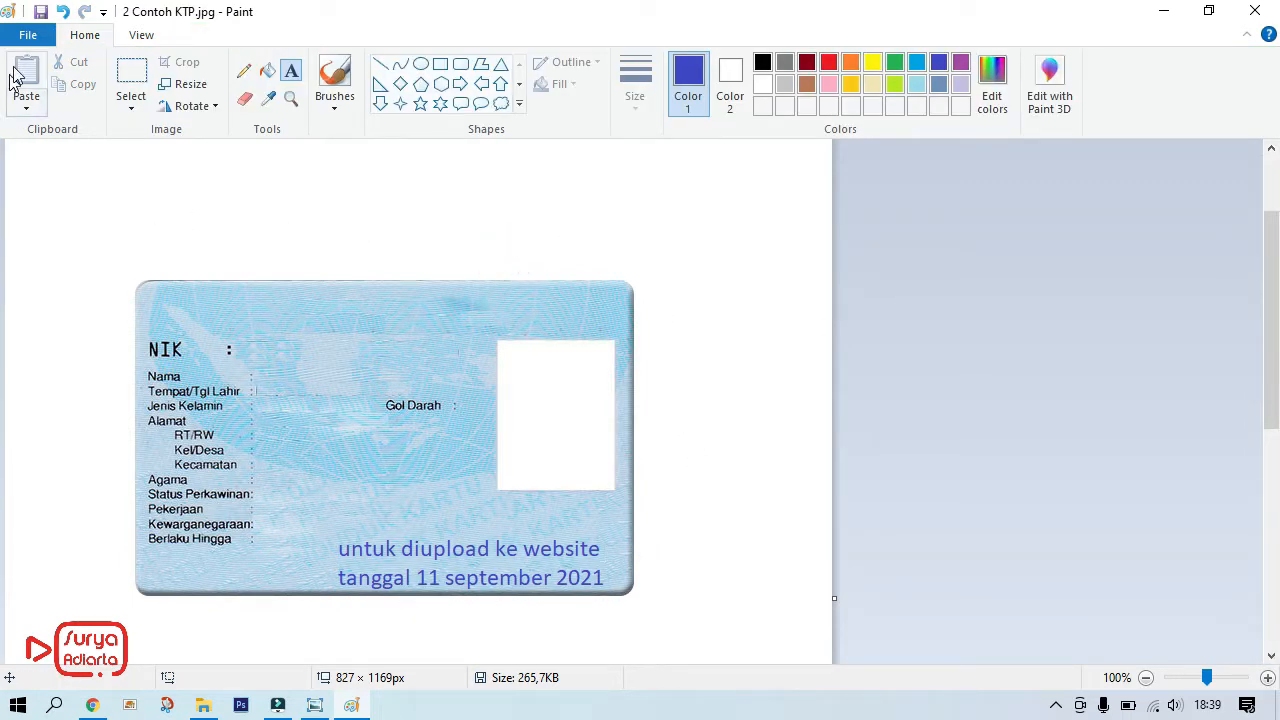
# Save the watermarked card as a separate JPEG in the Pictures folder, named 2 Contoh KTP sudah isi watermark biru.jpg.
pyautogui.click(28, 38)
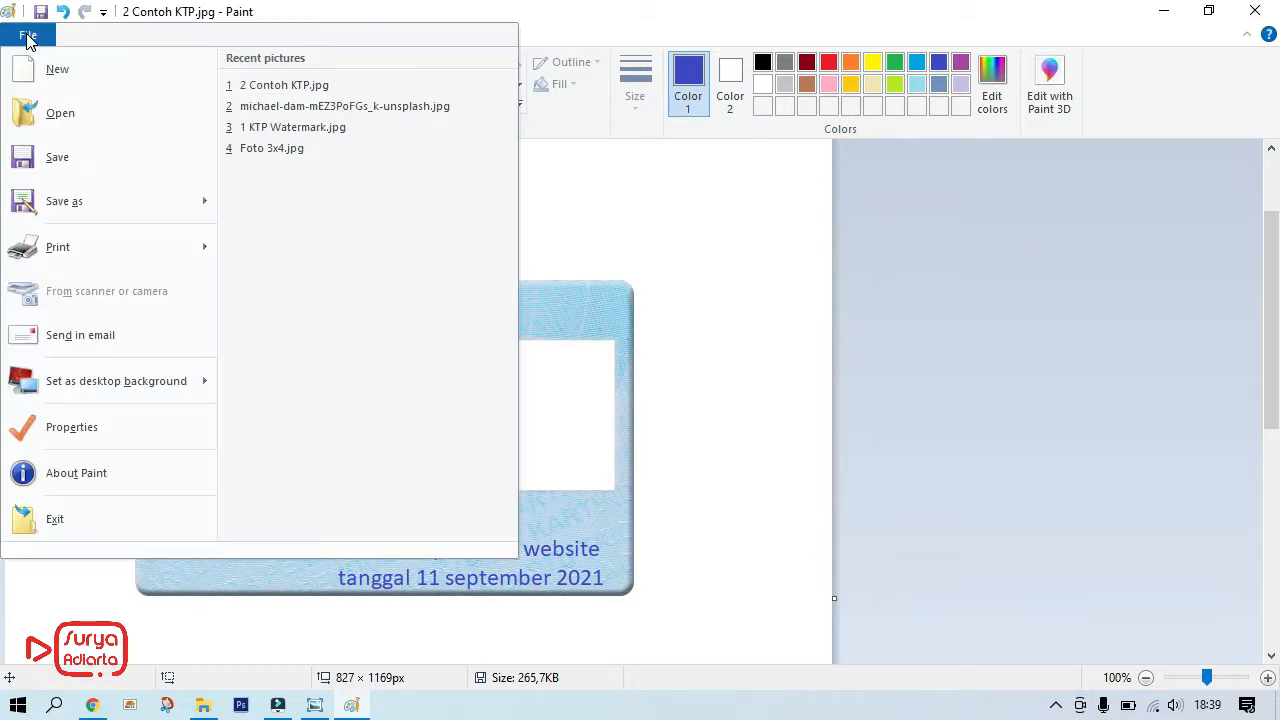
pyautogui.click(86, 202)
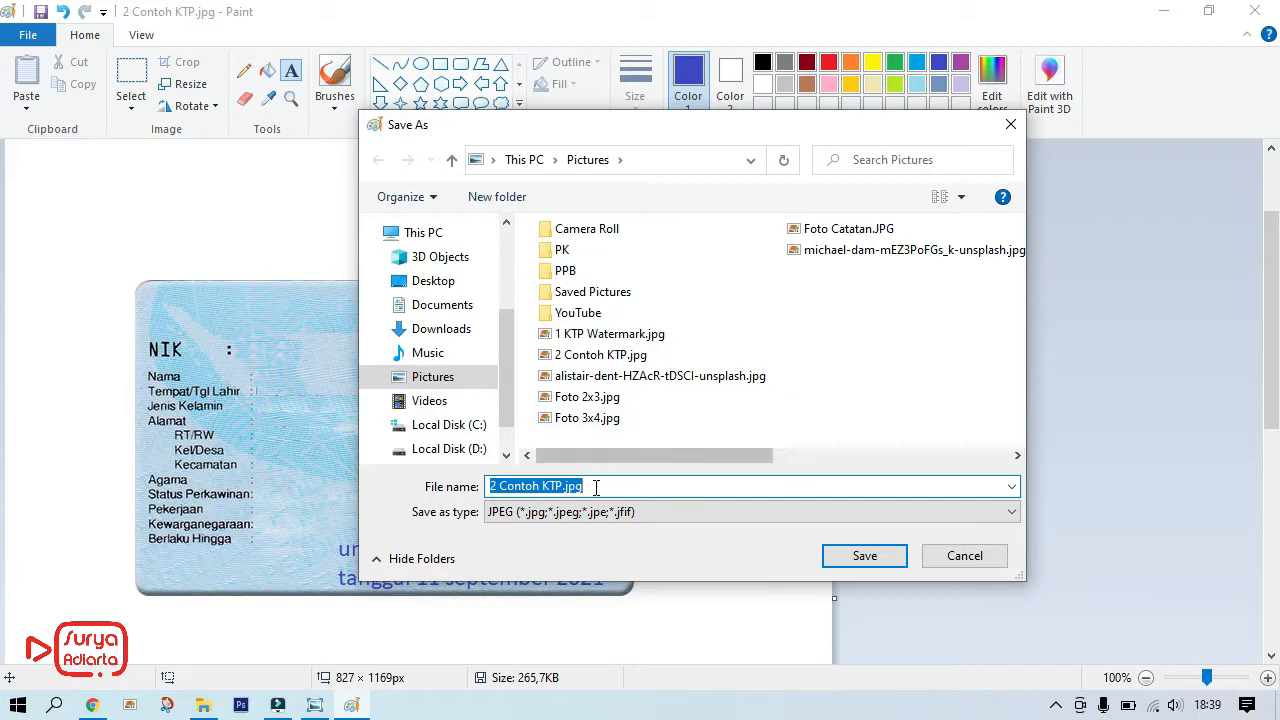
pyautogui.click(563, 486)
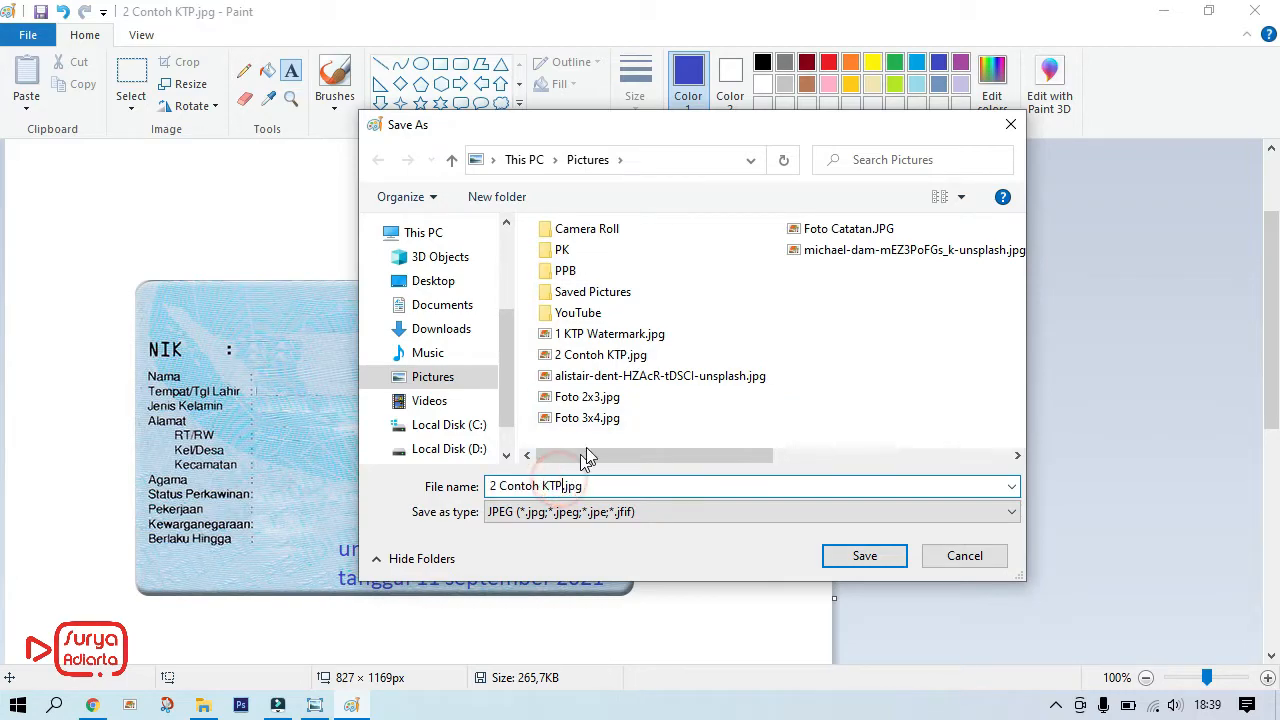
pyautogui.write('sudah isi watermark biru')
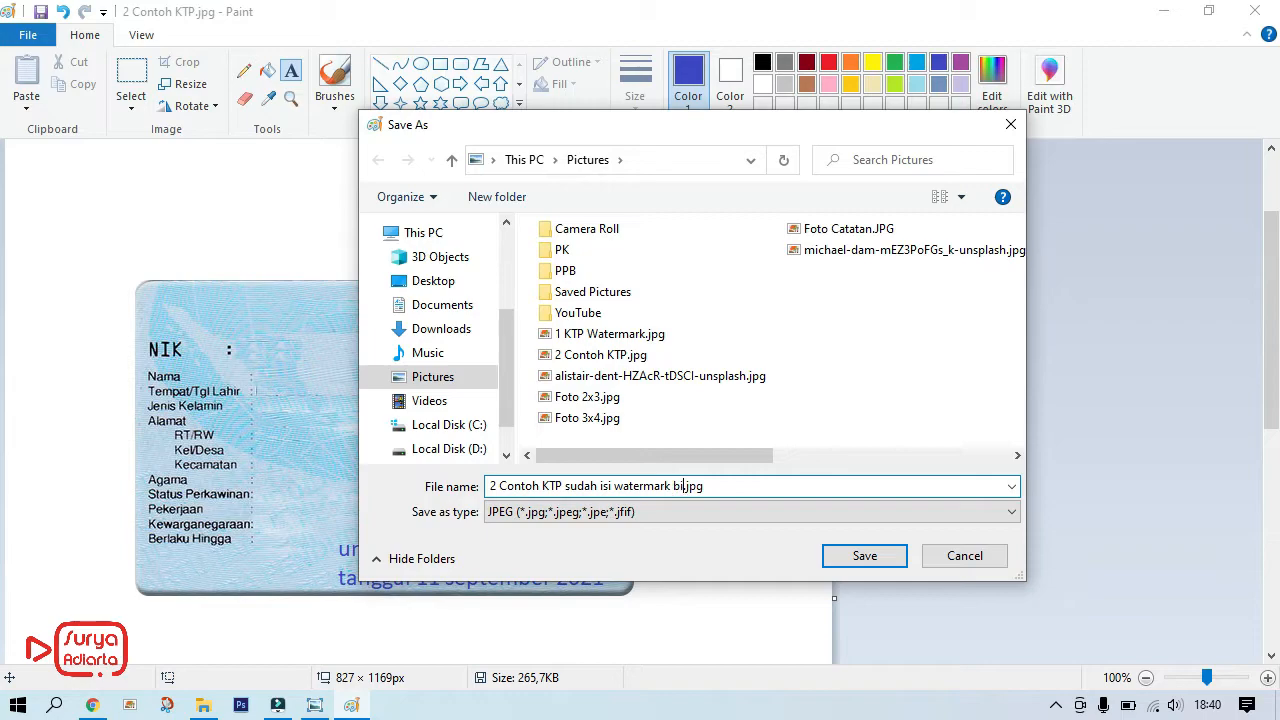
pyautogui.click(865, 556)
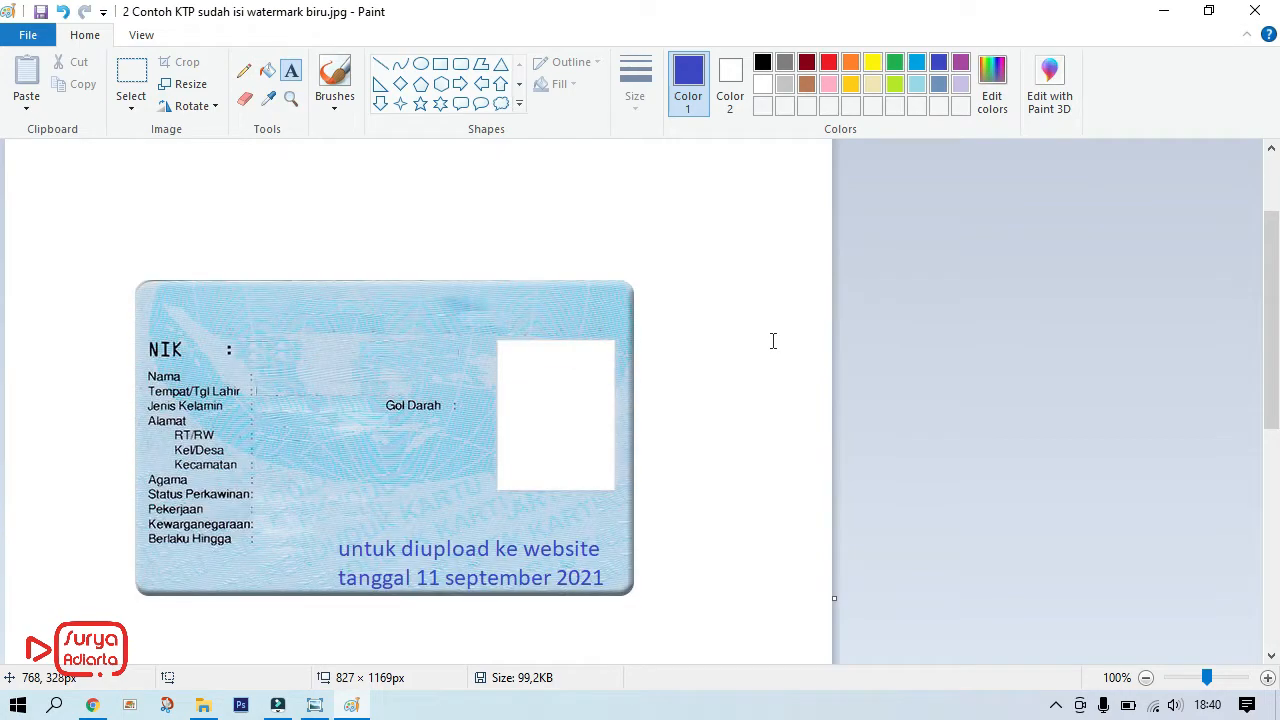
# View the saved 2 Contoh KTP sudah isi watermark biru.jpg from the Pictures folder, examine its watermark up close, and close the viewer.
pyautogui.click(203, 705)
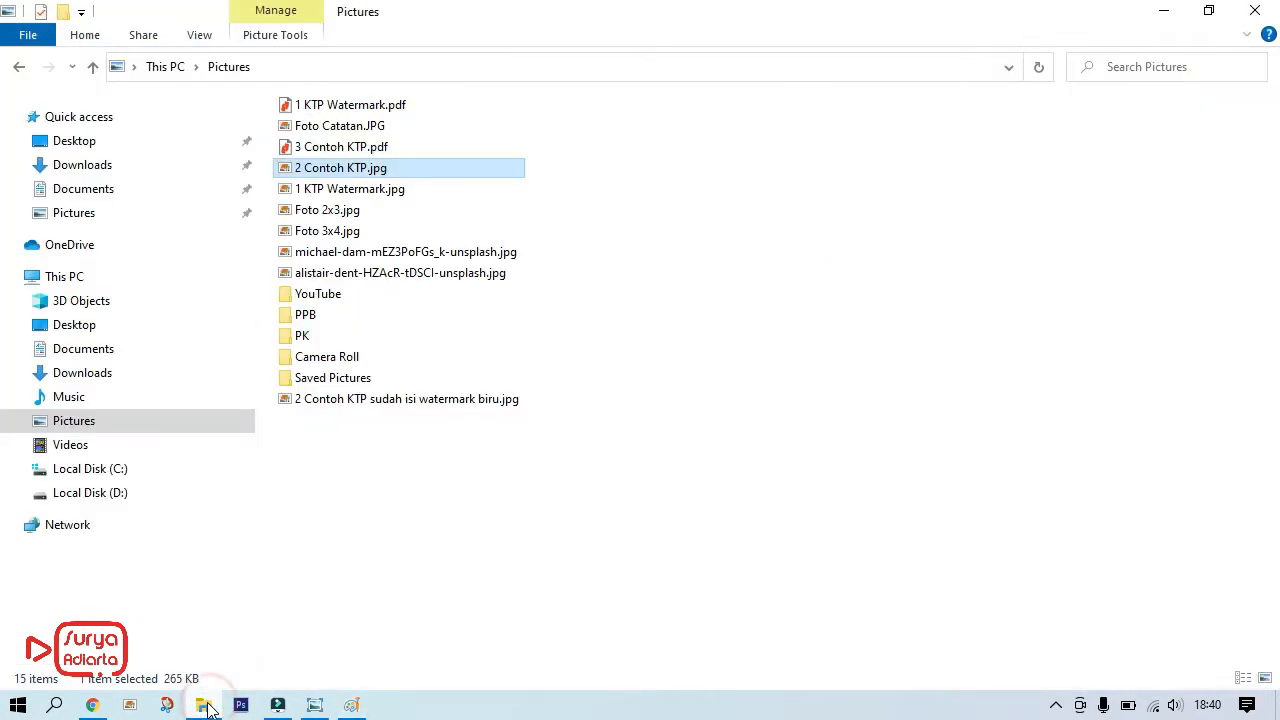
pyautogui.doubleClick(464, 400)
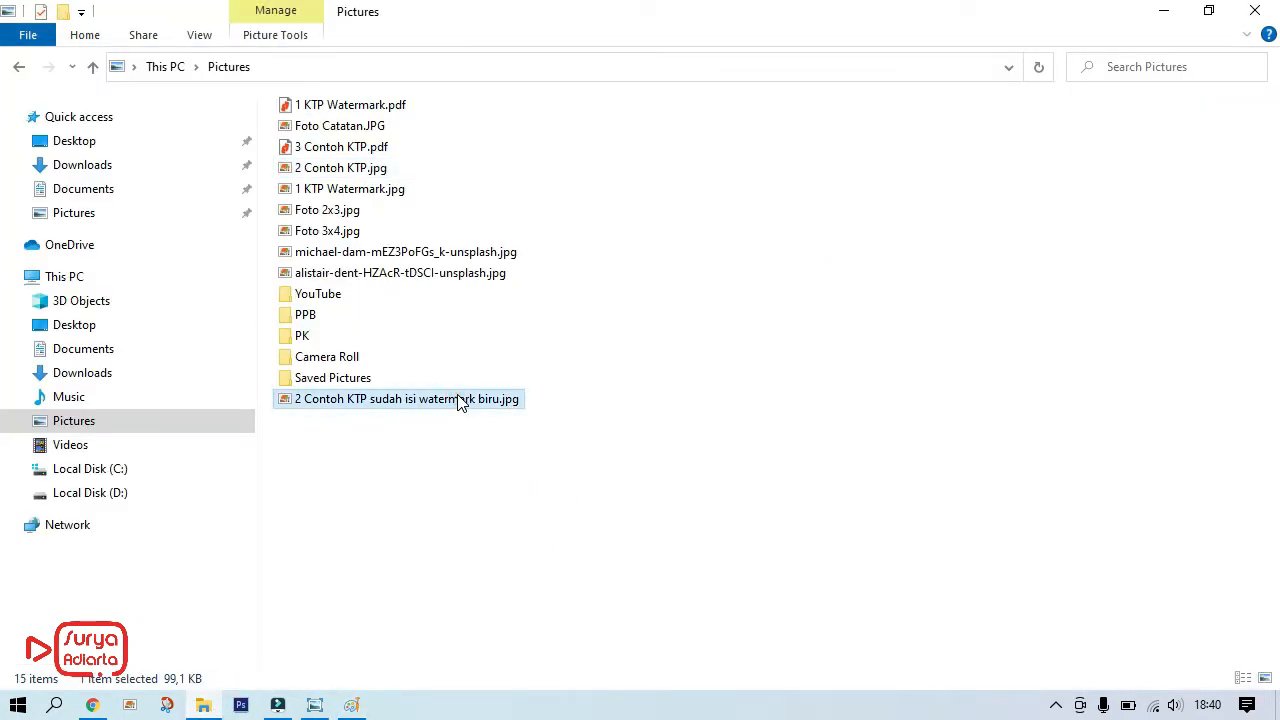
pyautogui.scroll(3, 729, 405)
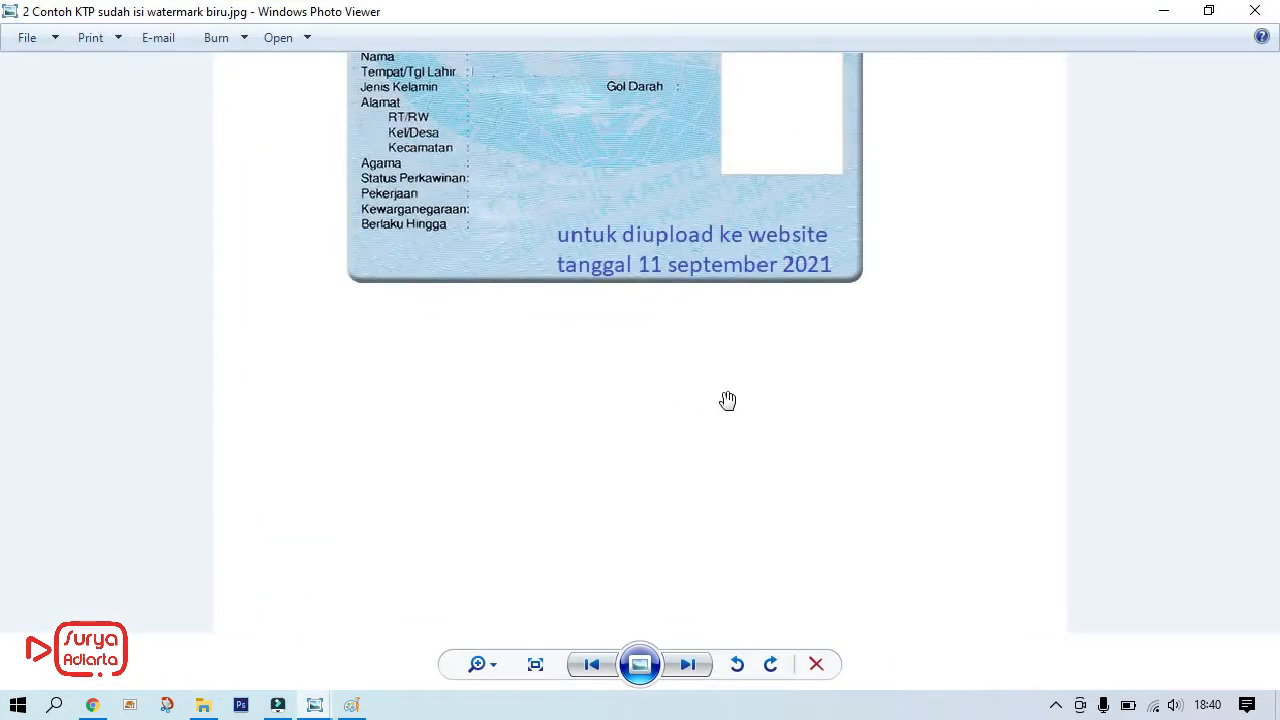
pyautogui.scroll(1, 889, 371)
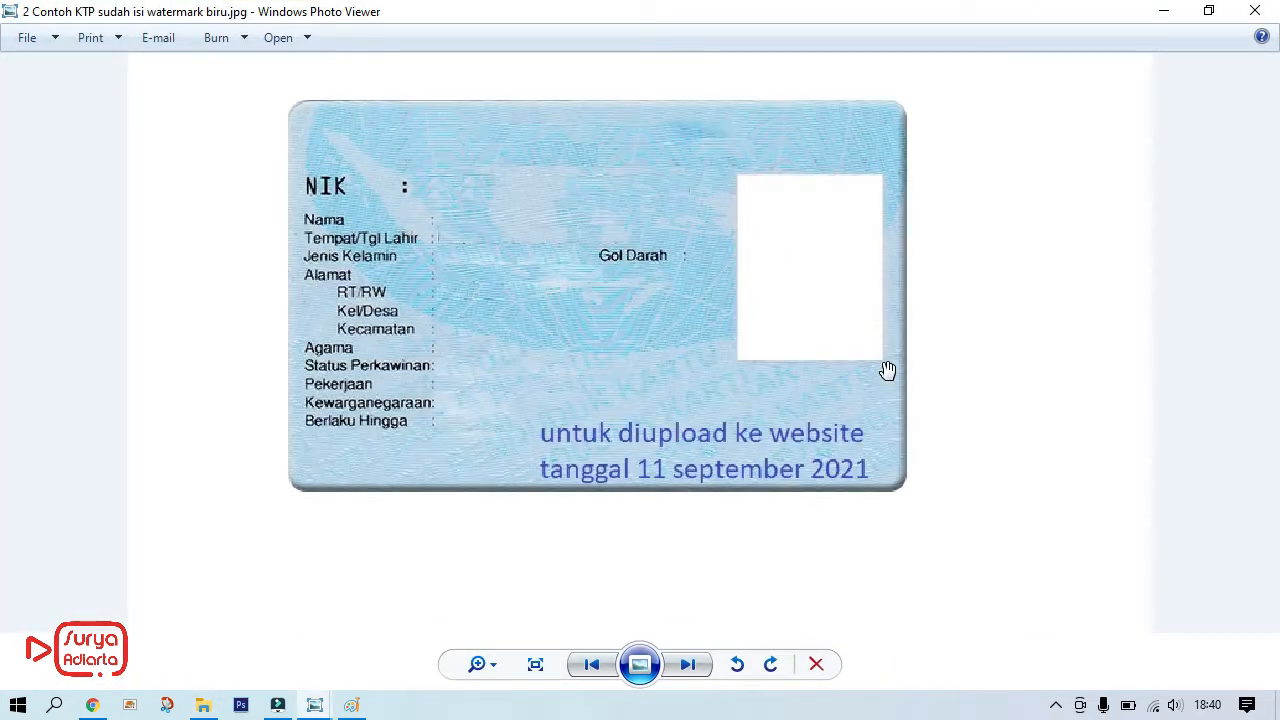
pyautogui.scroll(-4, 888, 371)
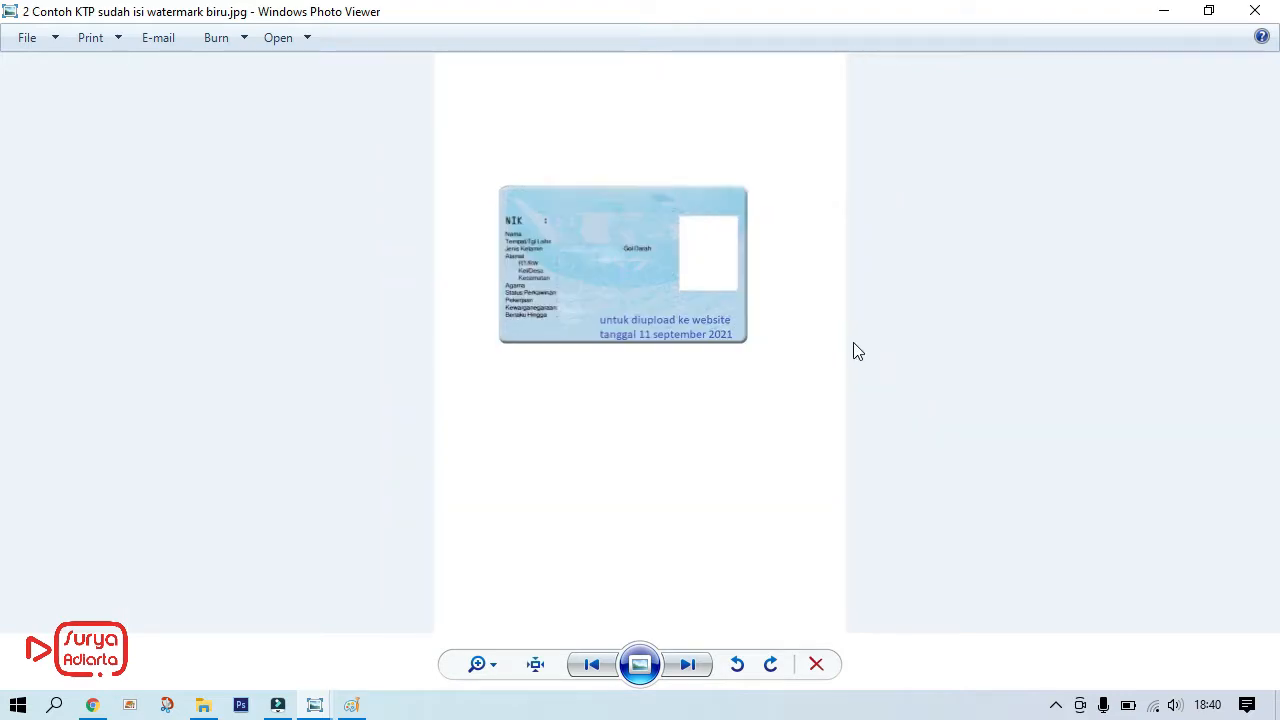
pyautogui.click(1255, 11)
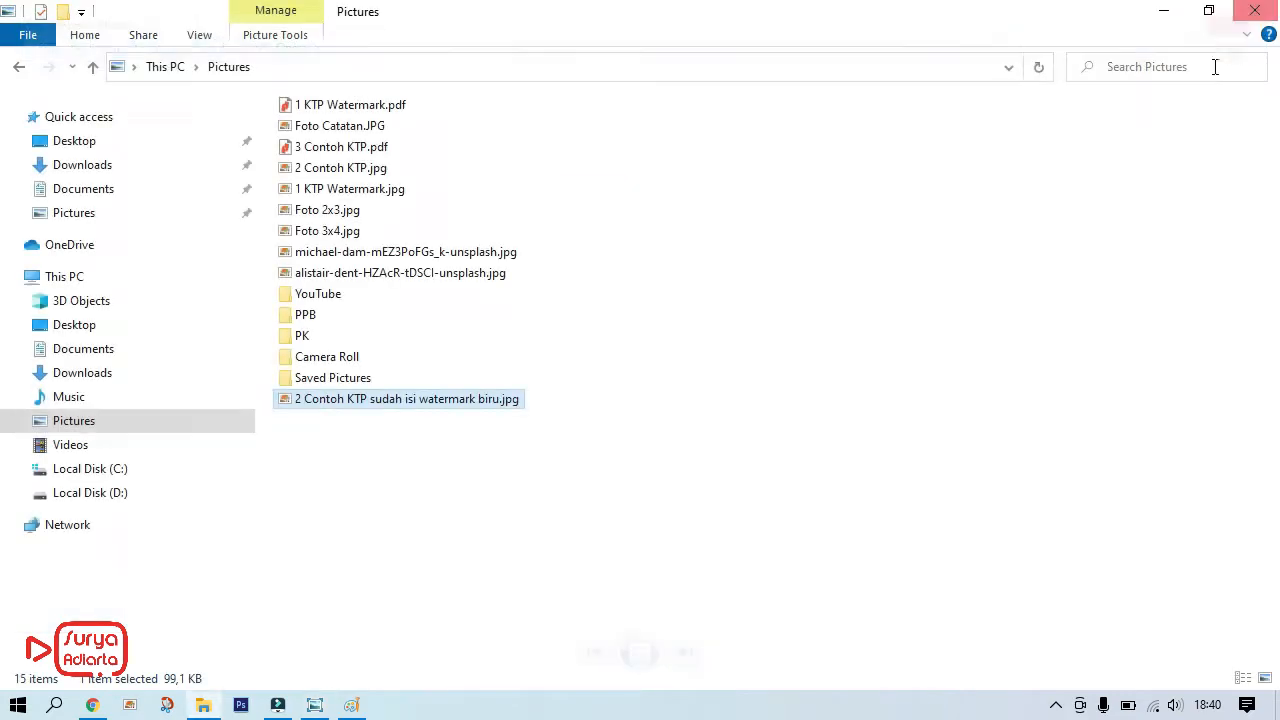
pyautogui.click(758, 366)
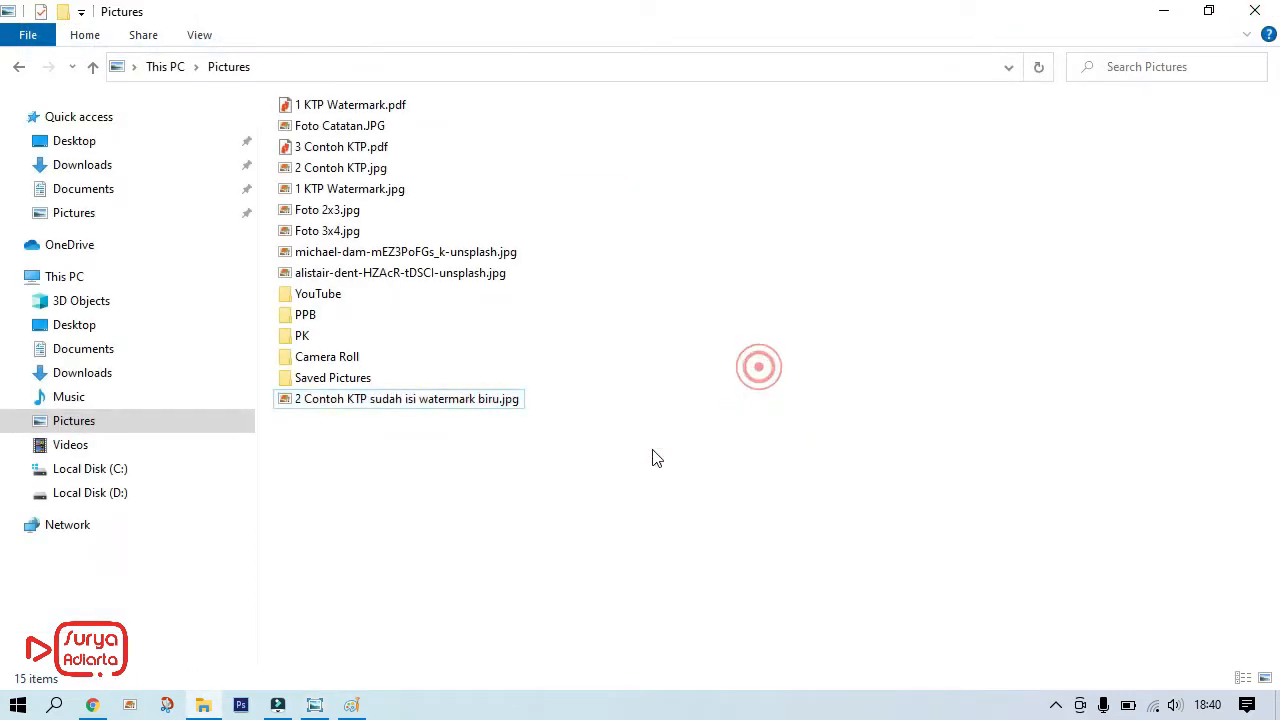
# Switch back to Paint and crop the picture to a selection of about 516 × 327 px closely around the card.
pyautogui.click(351, 705)
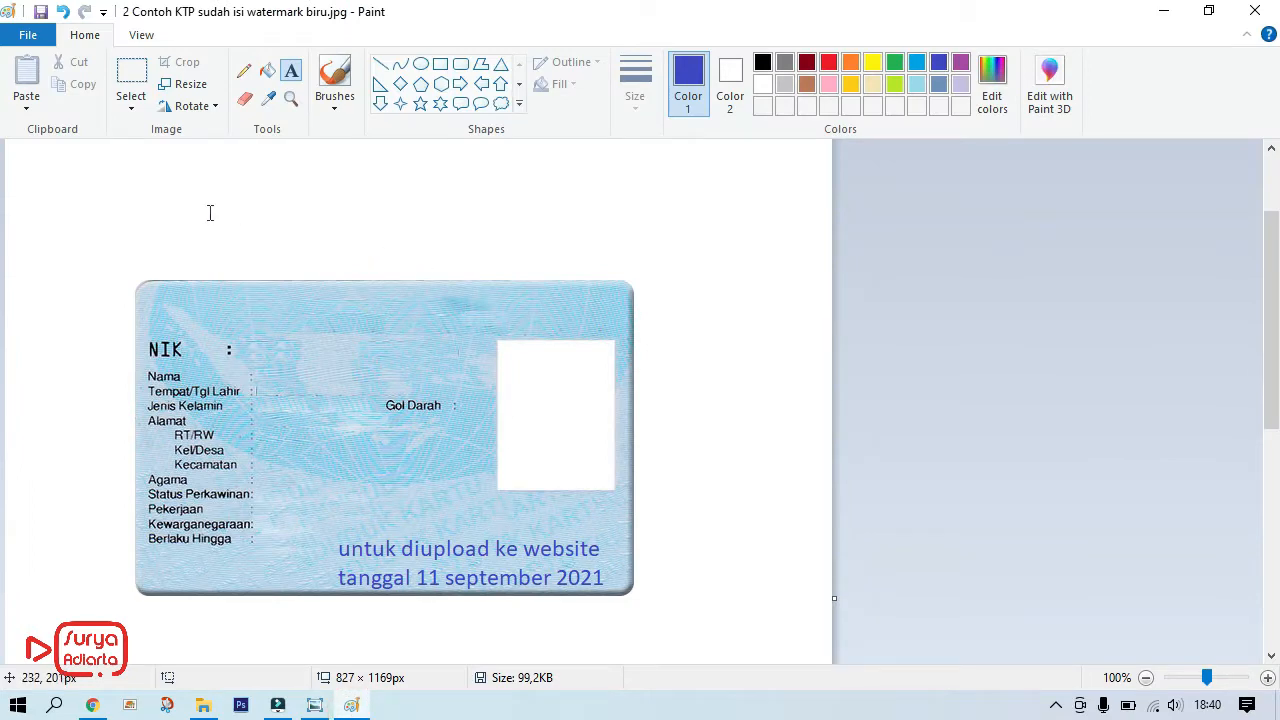
pyautogui.click(131, 75)
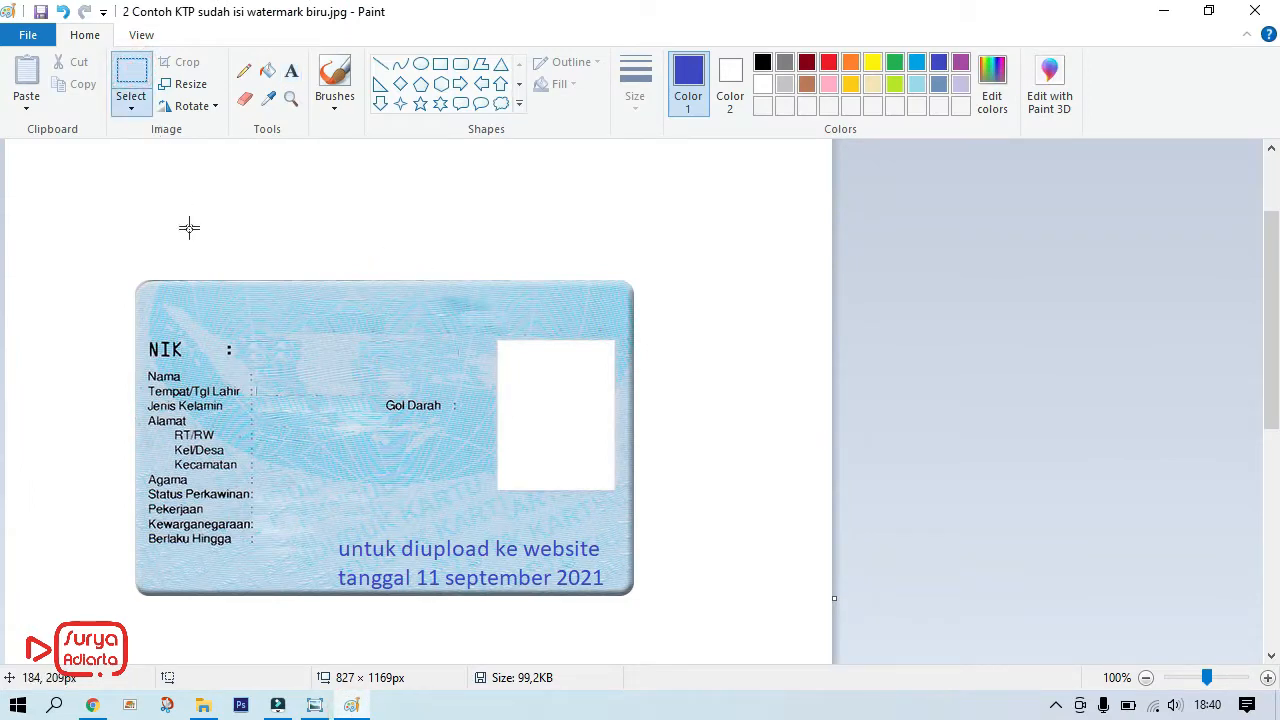
pyautogui.moveTo(127, 275); pyautogui.dragTo(645, 601)
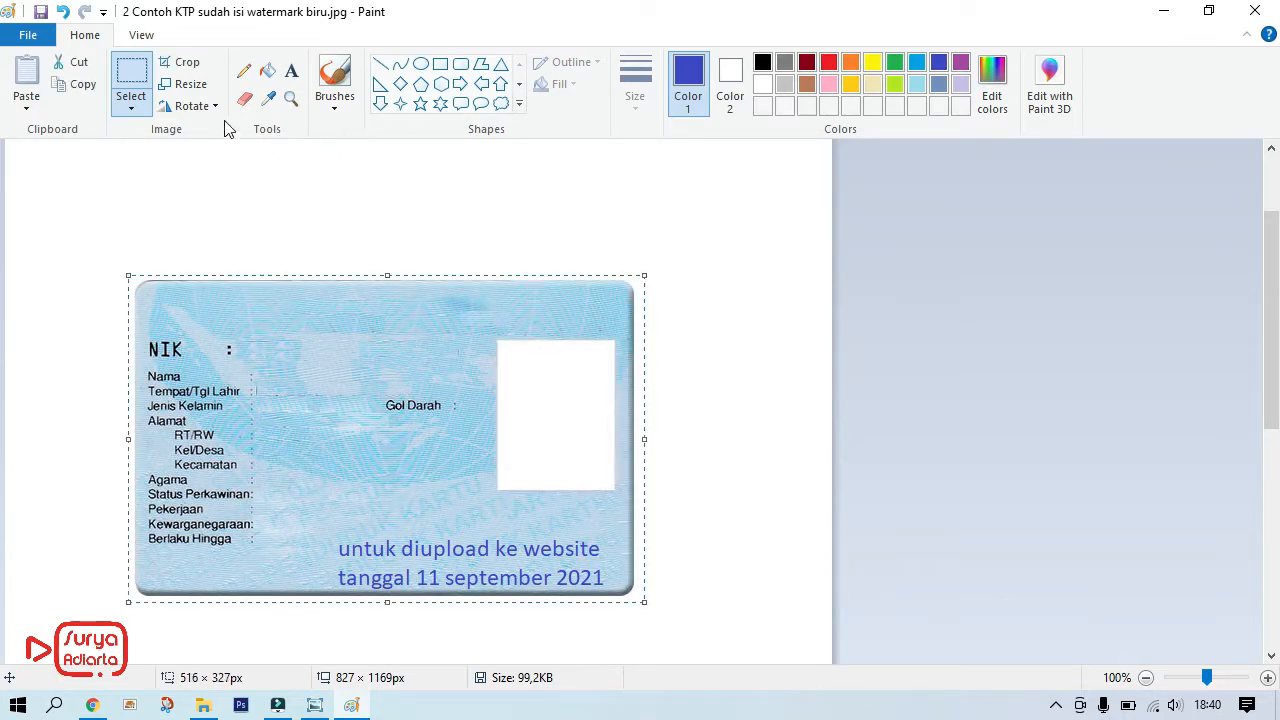
pyautogui.click(185, 66)
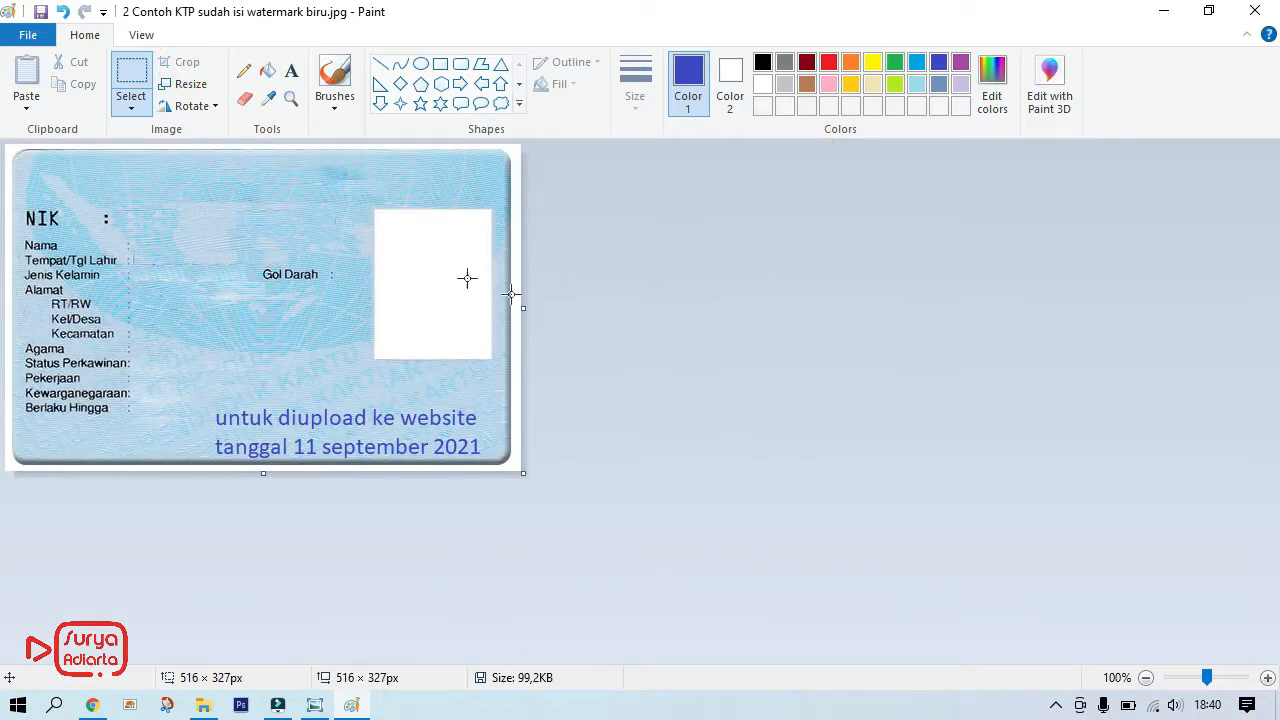
# Save the cropped card as a new JPEG in Pictures, named 2 Contoh KTP sudah isi watermark biru crop.jpg.
pyautogui.click(28, 35)
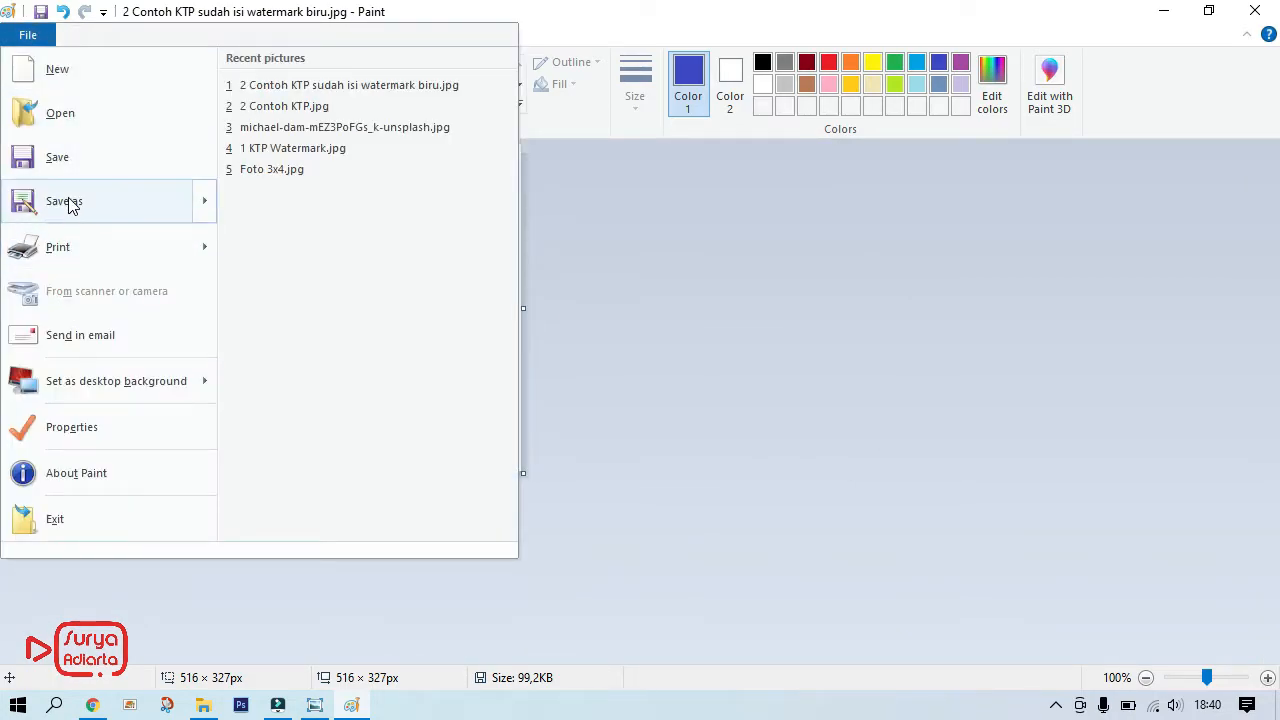
pyautogui.click(68, 201)
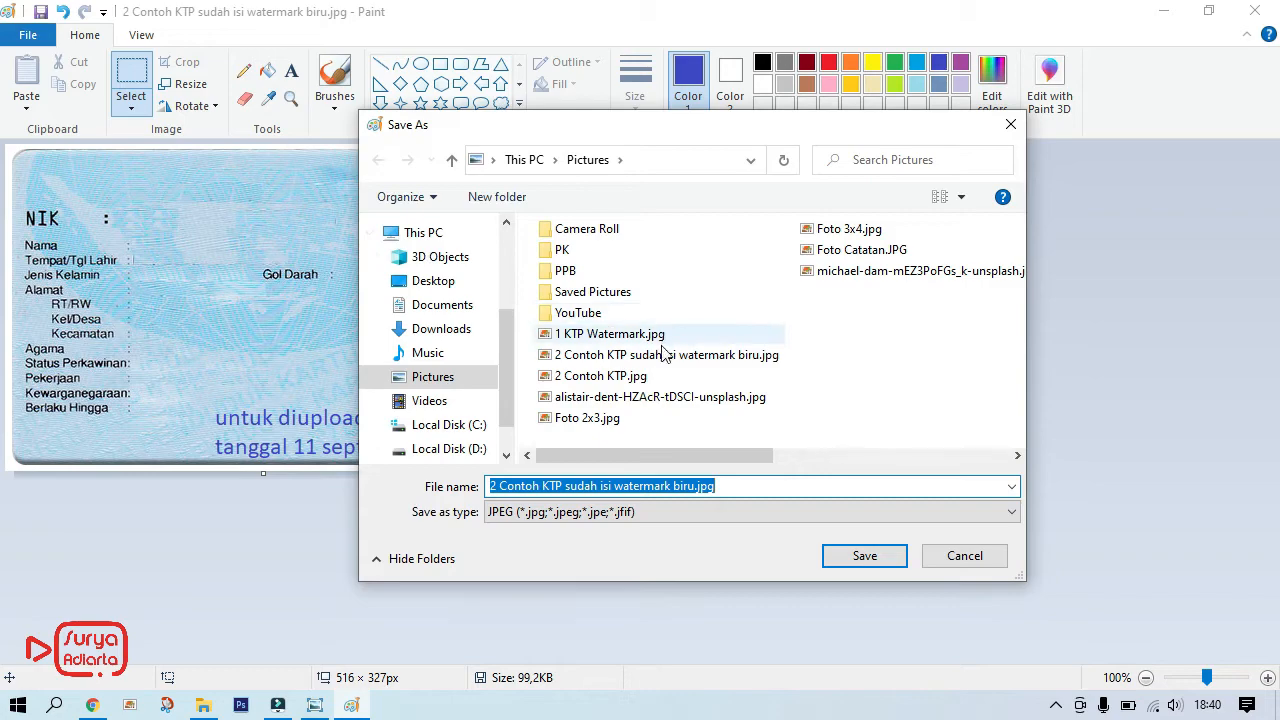
pyautogui.click(697, 488)
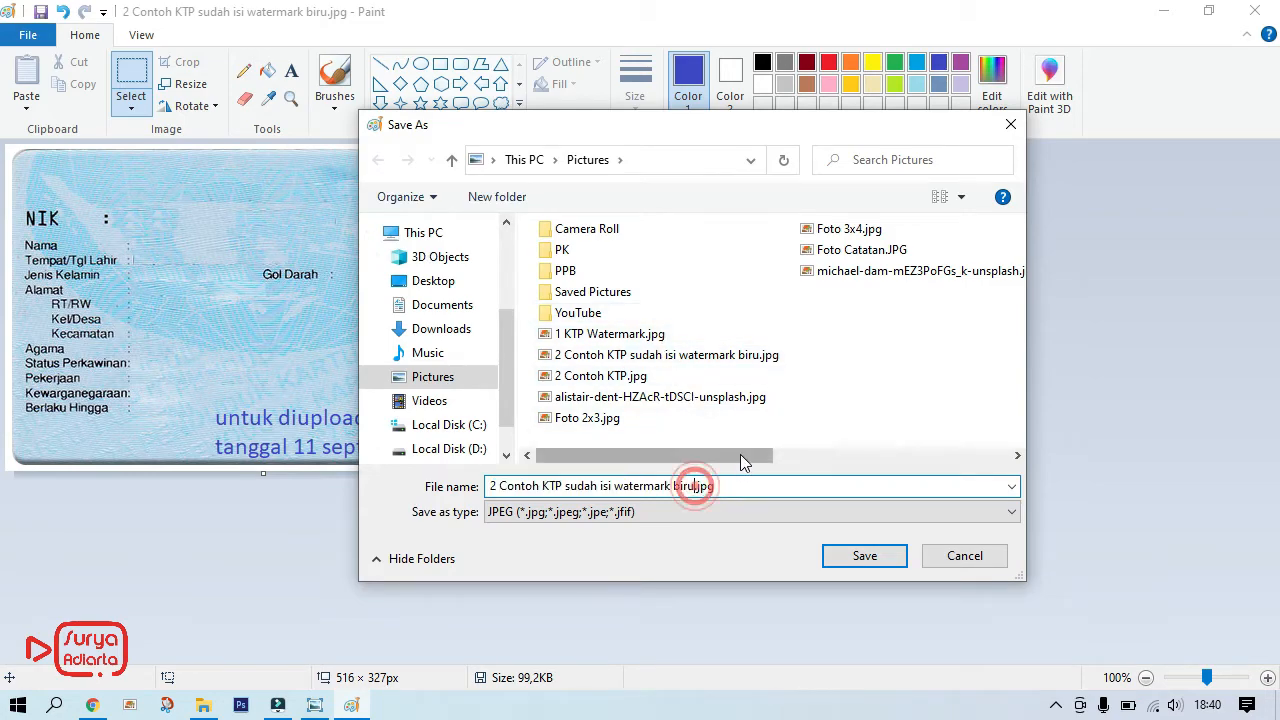
pyautogui.write('cop')
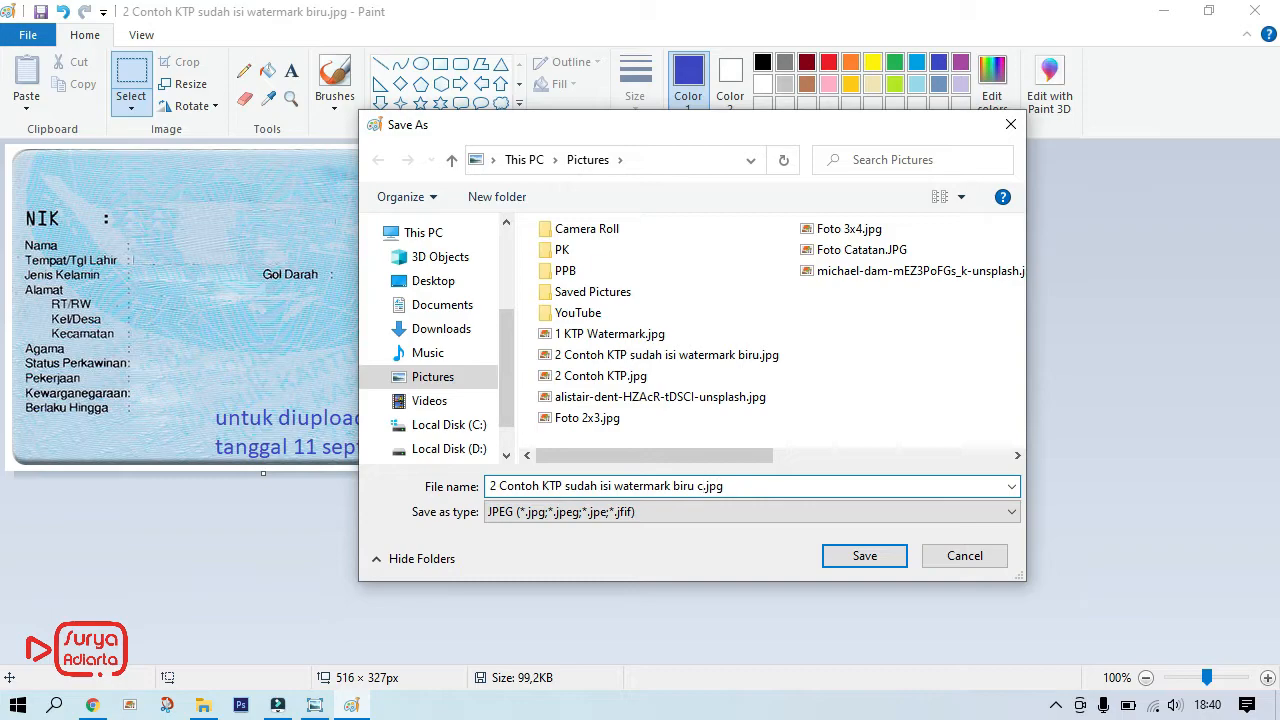
pyautogui.write('rop')
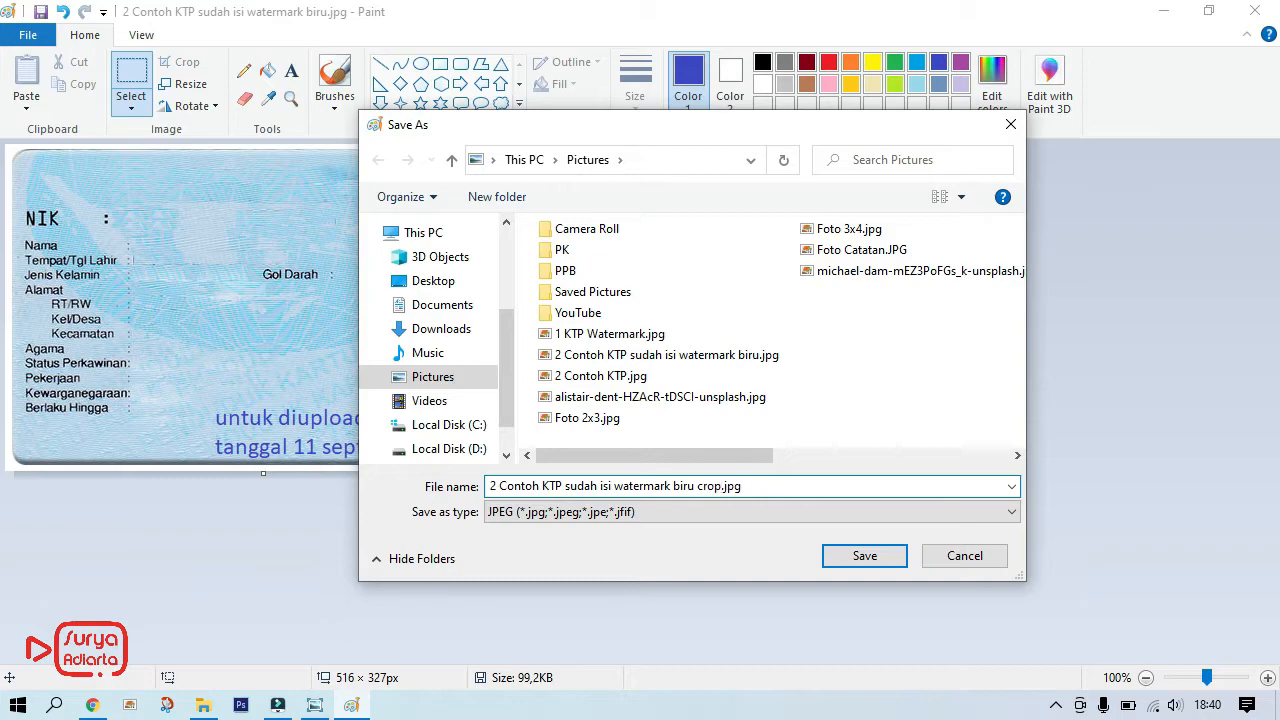
pyautogui.click(866, 553)
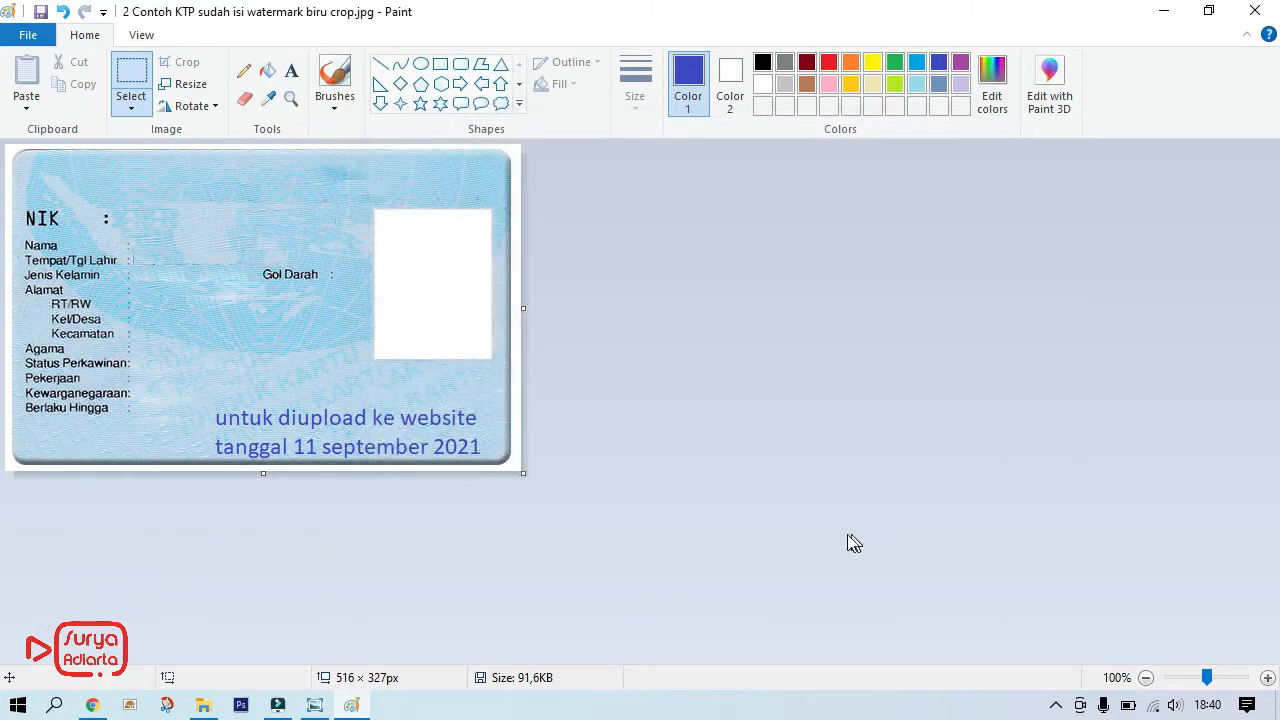
# View the saved 2 Contoh KTP sudah isi watermark biru crop.jpg from the Pictures folder and examine the cropped card.
pyautogui.click(203, 705)
pyautogui.doubleClick(474, 420)
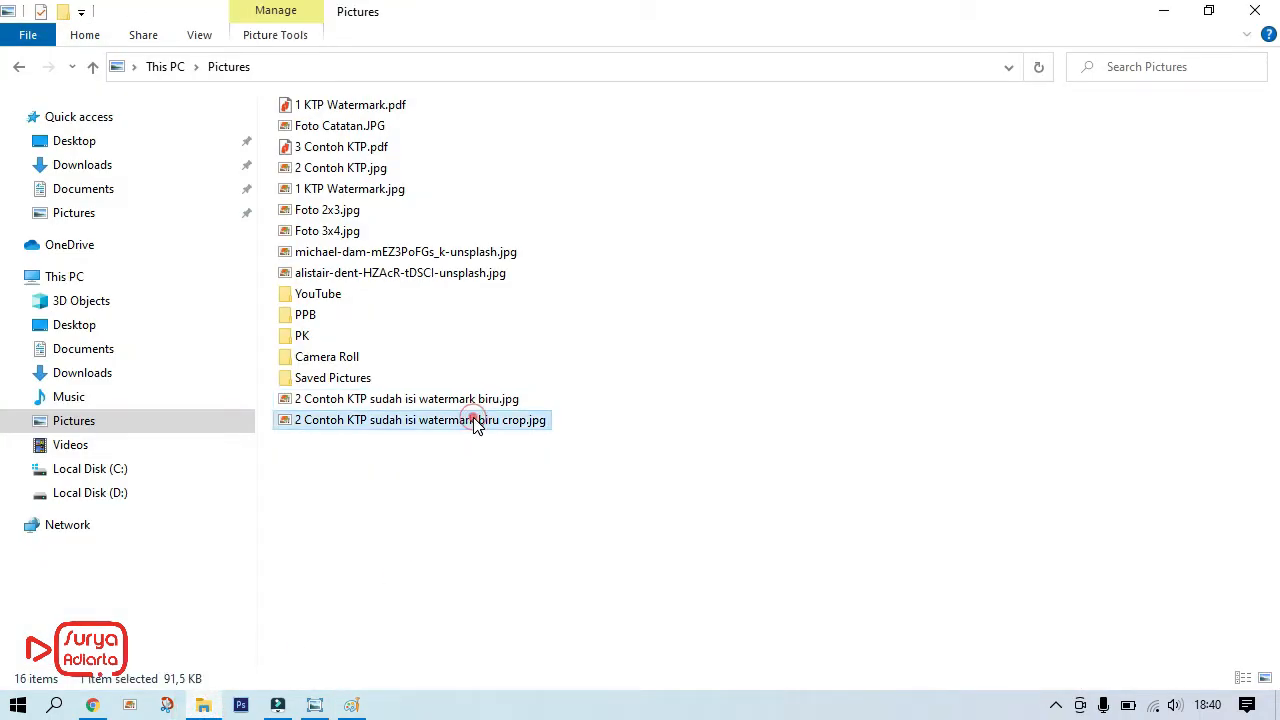
pyautogui.scroll(3, 869, 410)
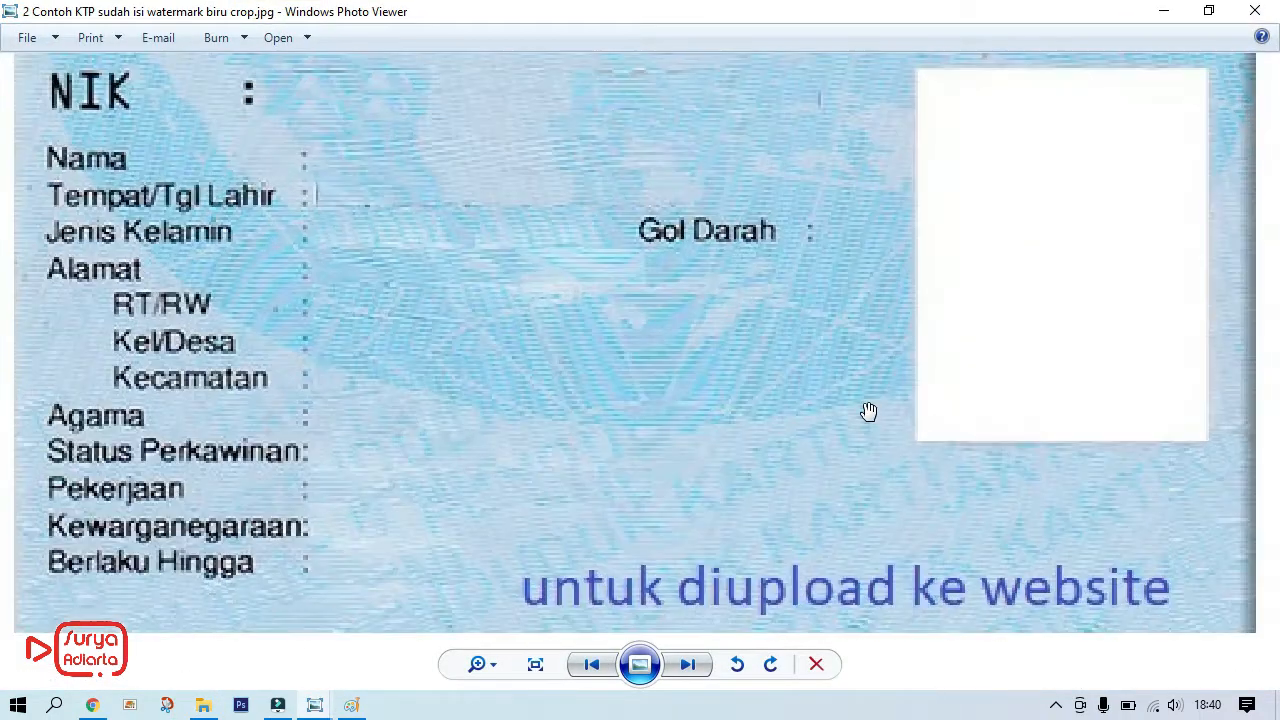
pyautogui.scroll(-3, 869, 410)
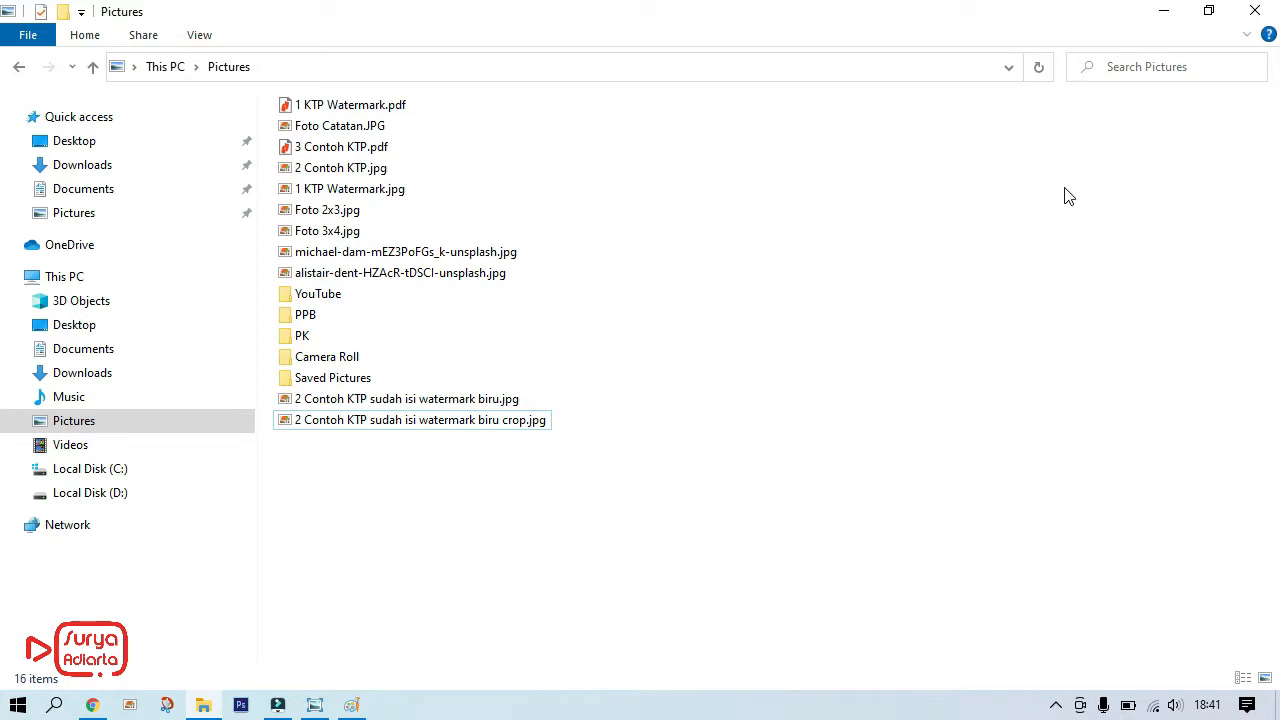
# View 3 Contoh KTP.pdf from the Pictures folder in the default PDF program and close it again.
pyautogui.doubleClick(366, 148)
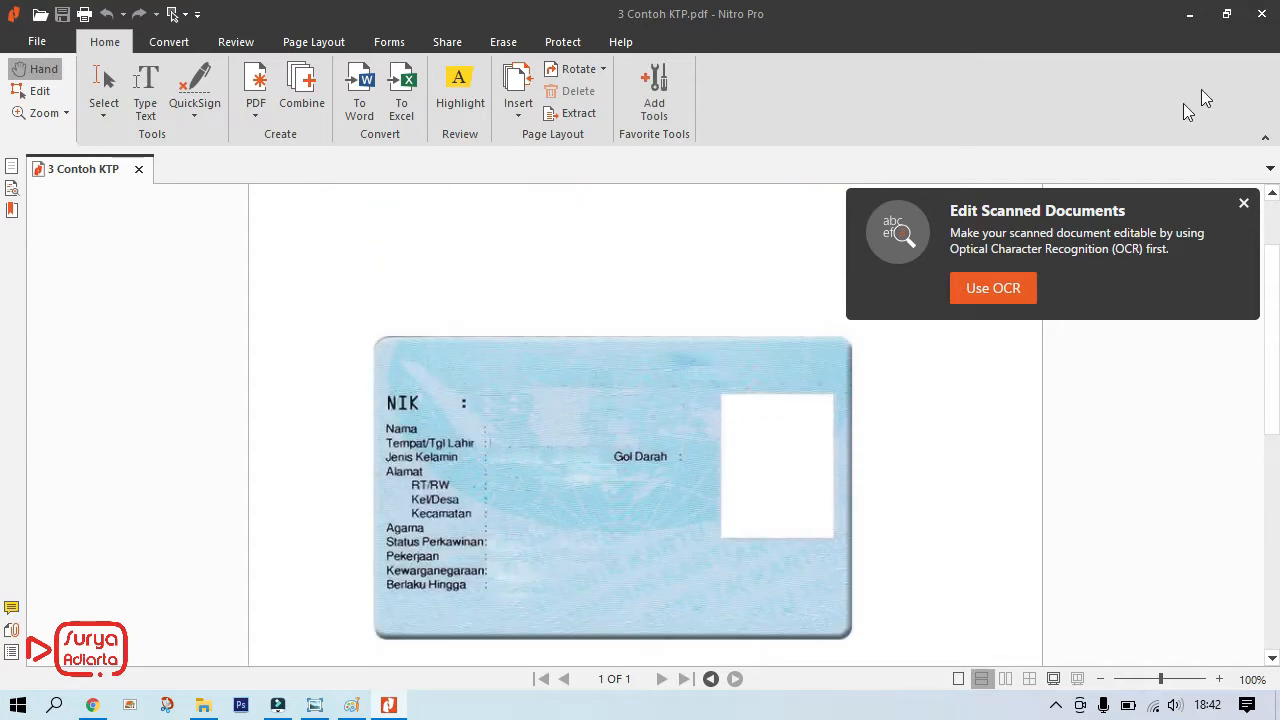
pyautogui.click(1258, 16)
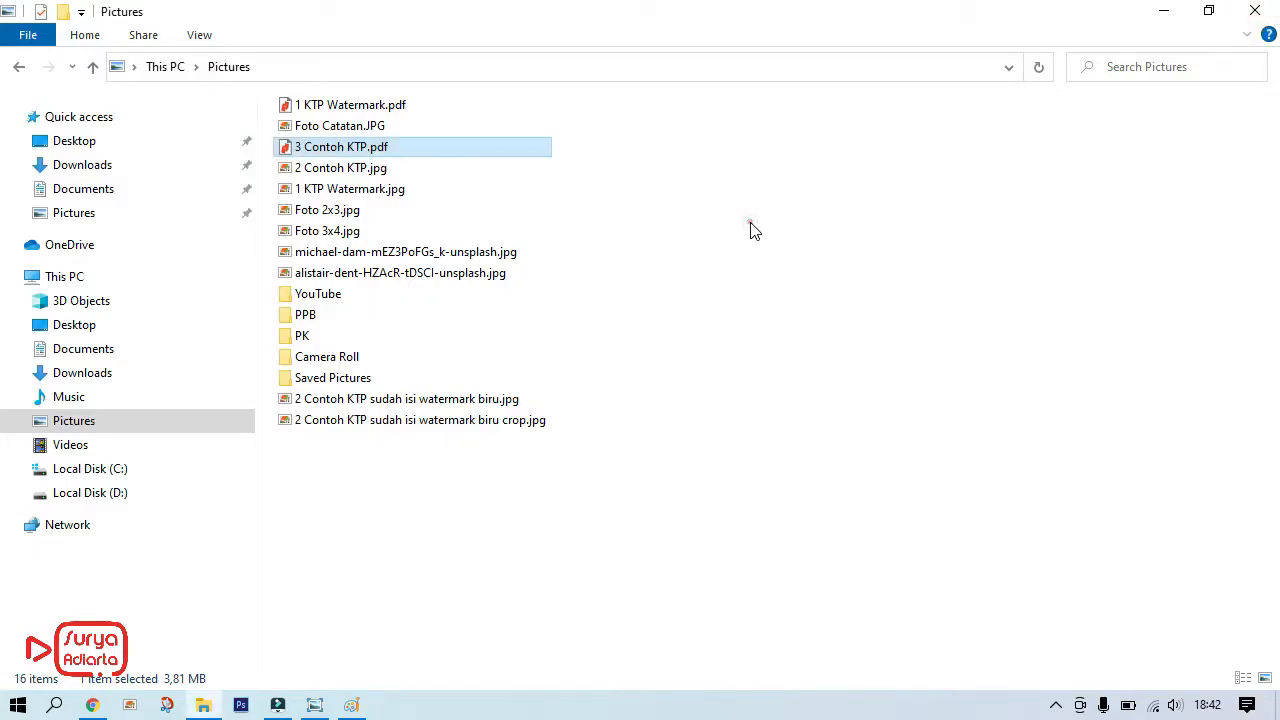
# Open 3 Contoh KTP.pdf from the Pictures folder with Adobe Acrobat DC and bring the whole card into view.
pyautogui.click(359, 150)
pyautogui.rightClick(359, 150)
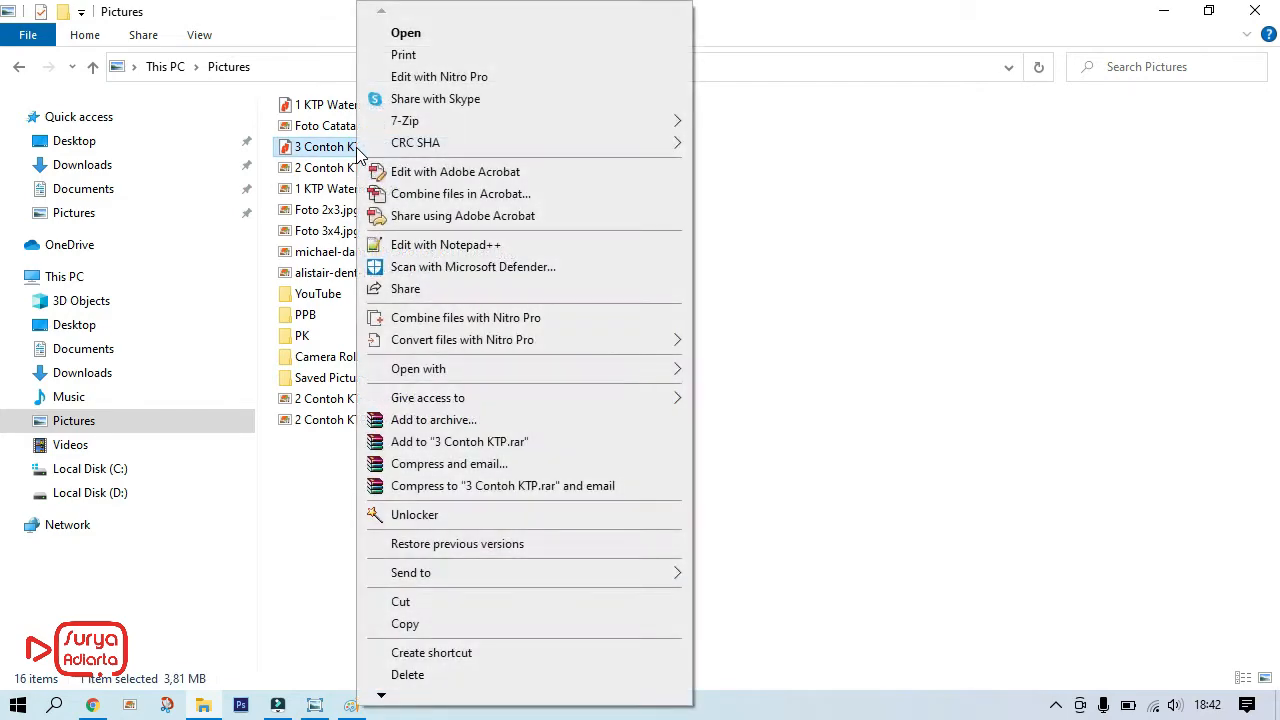
pyautogui.moveTo(640, 371)
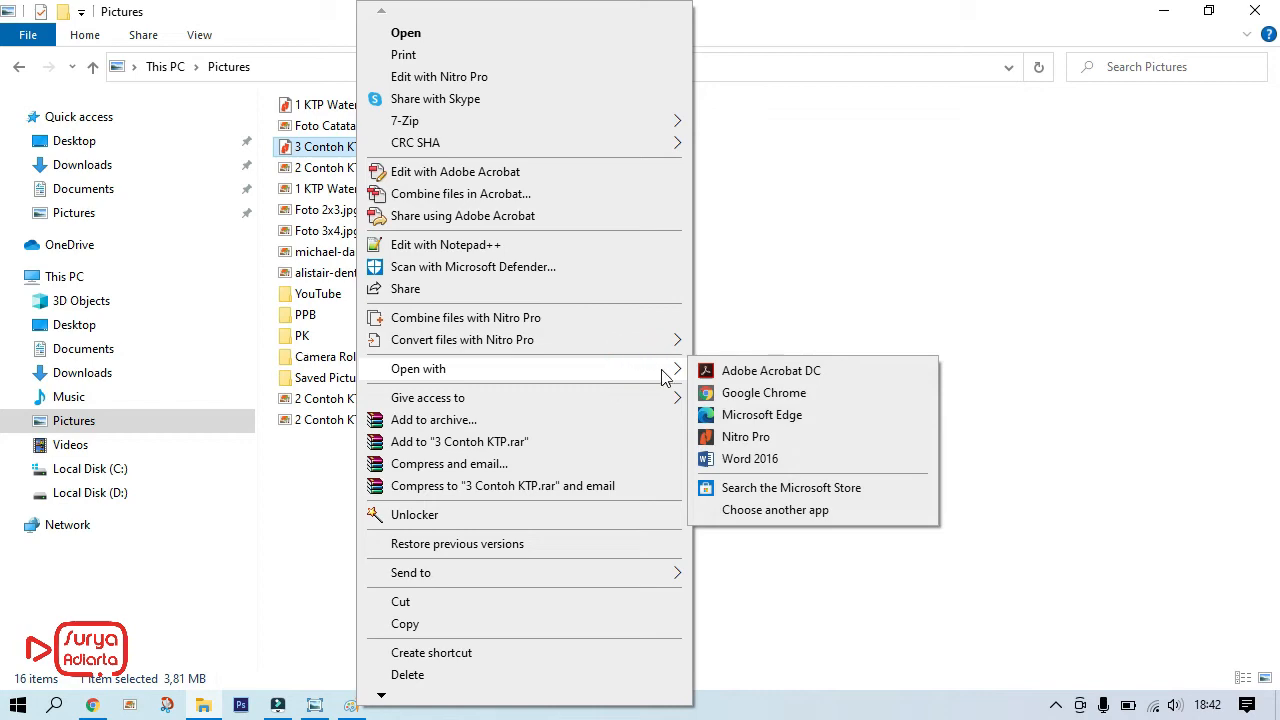
pyautogui.click(800, 380)
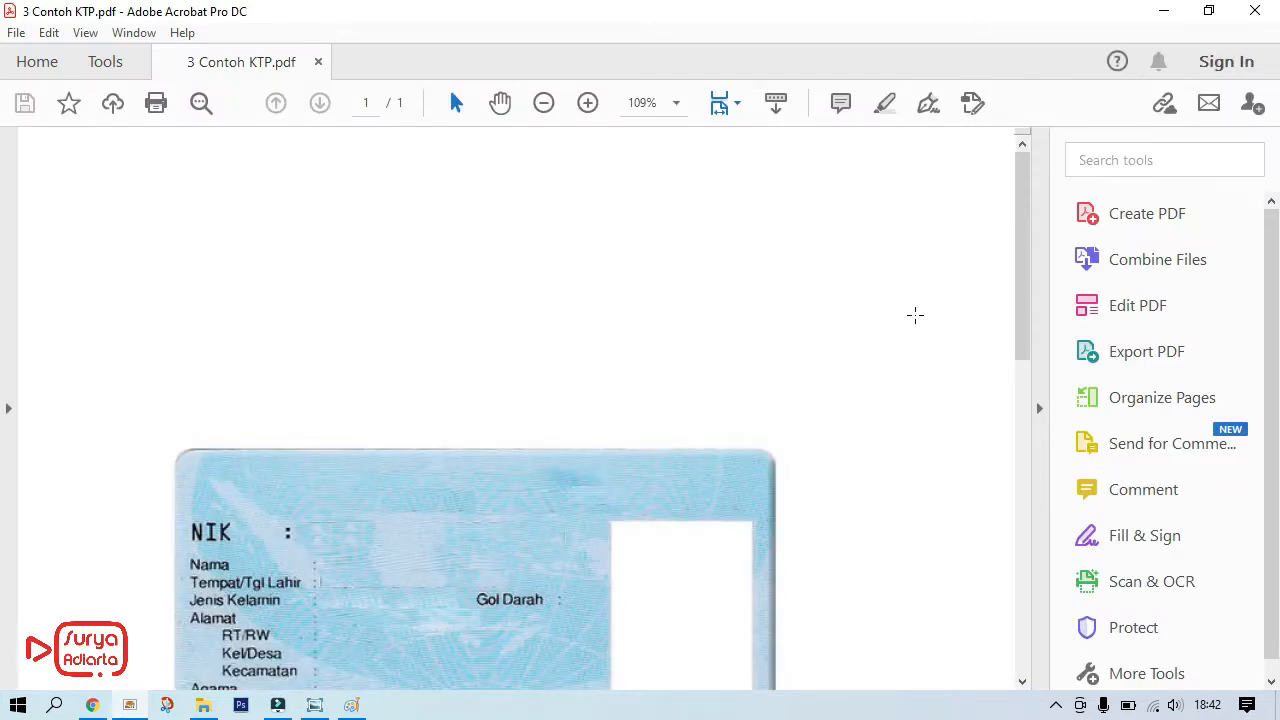
pyautogui.scroll(-5, 915, 315)
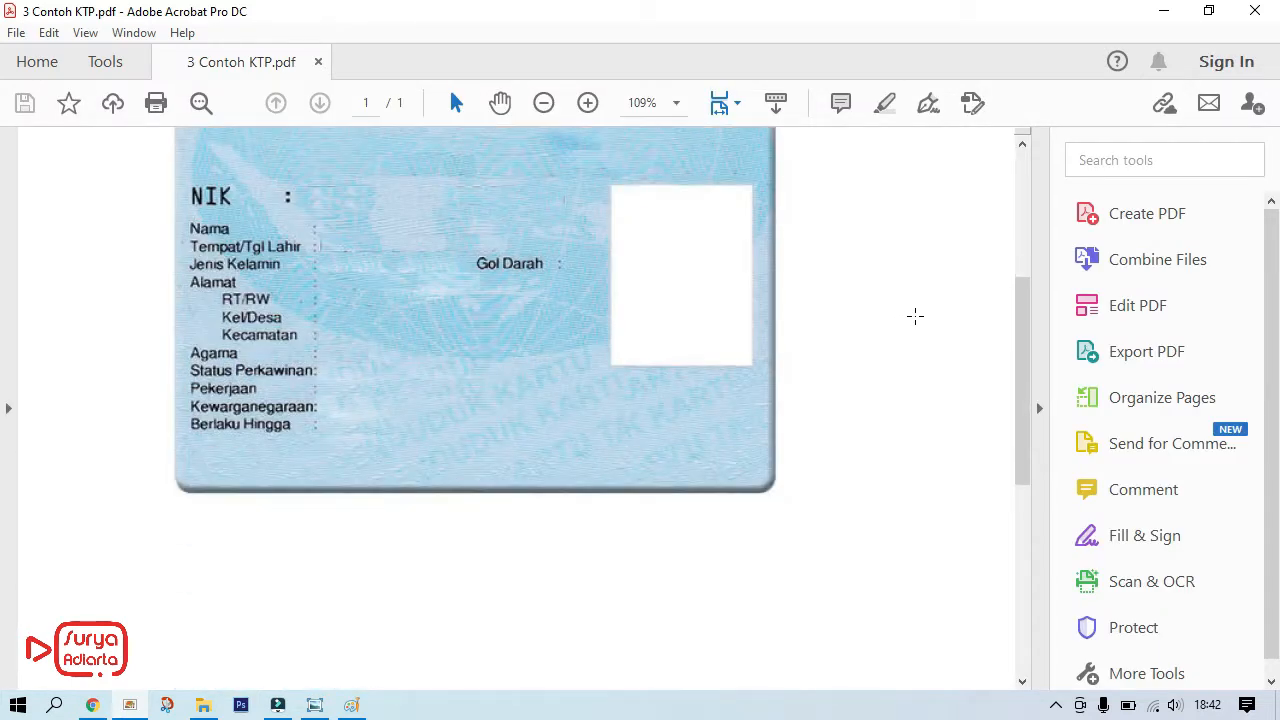
pyautogui.scroll(2, 915, 316)
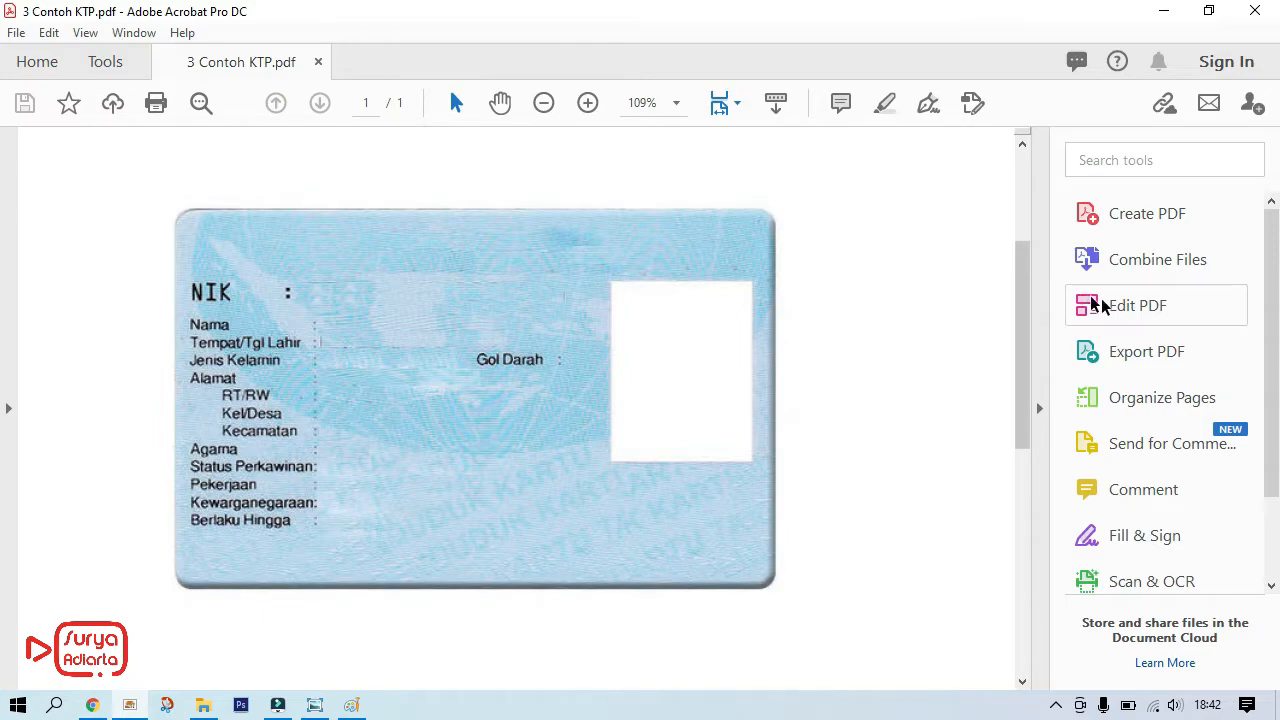
# Start editing the PDF with the Add Text tool, declining to make Adobe Acrobat the default PDF application.
pyautogui.click(1127, 313)
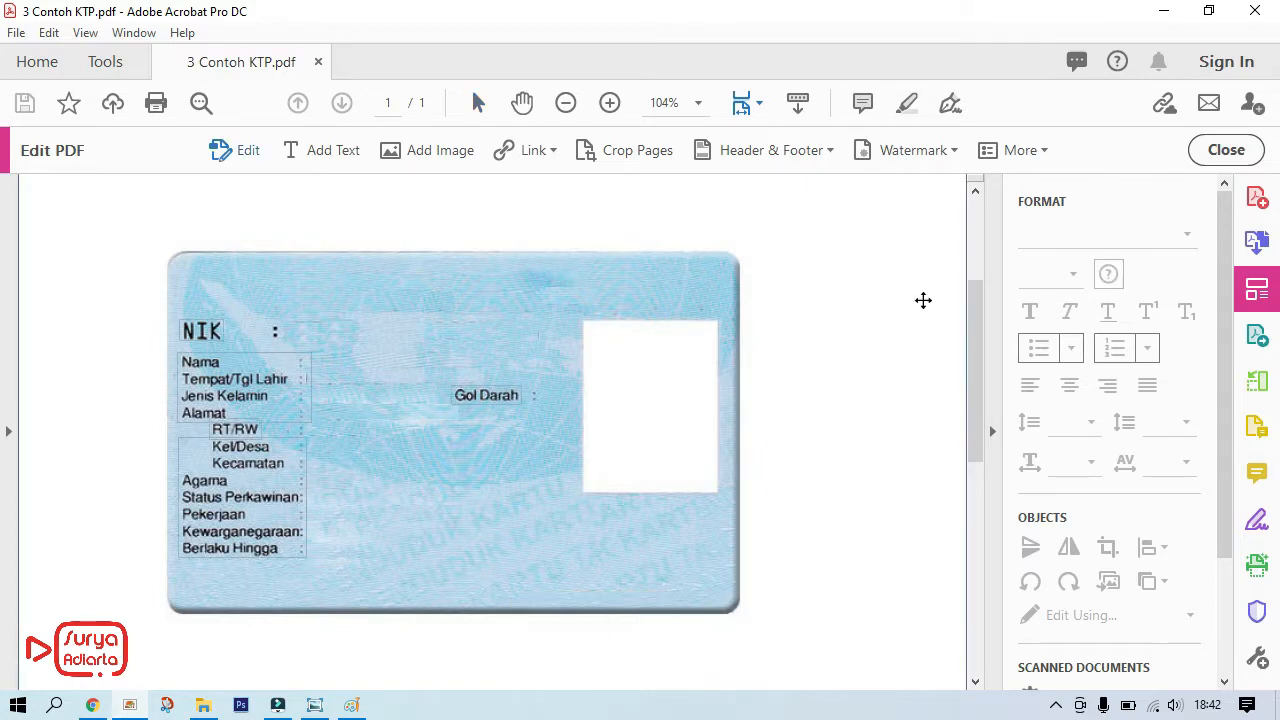
pyautogui.click(328, 155)
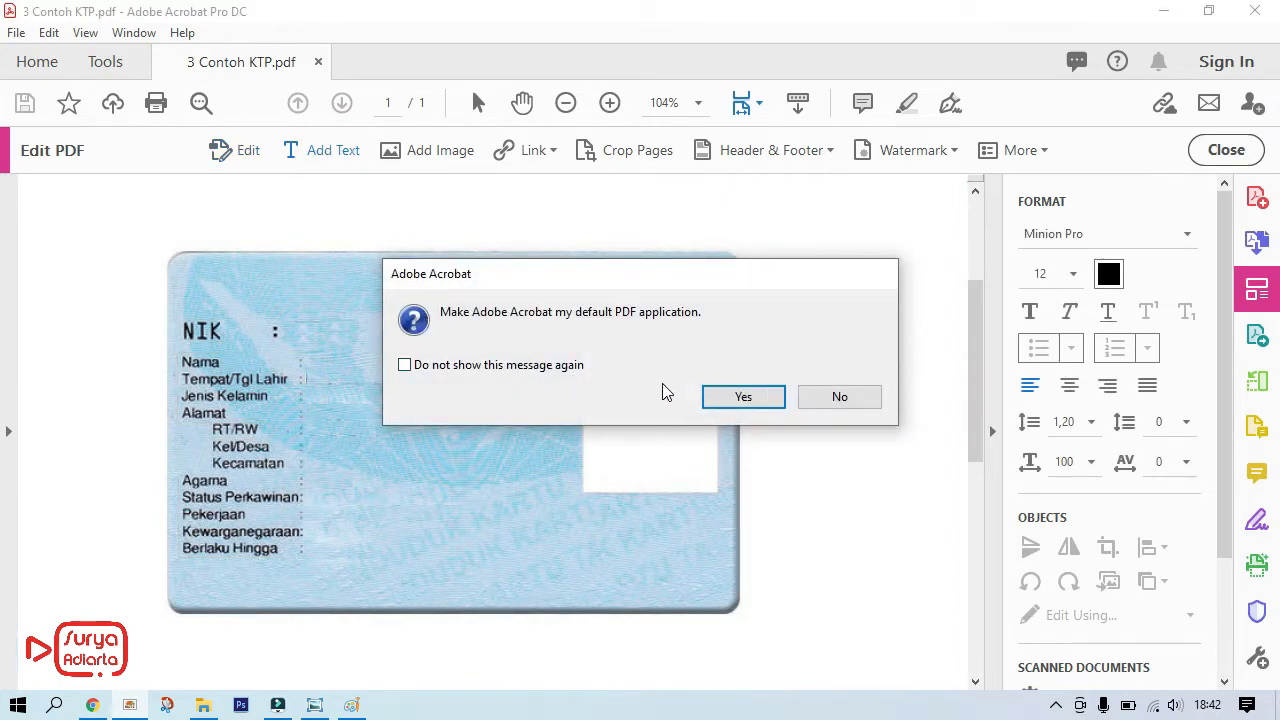
pyautogui.click(834, 395)
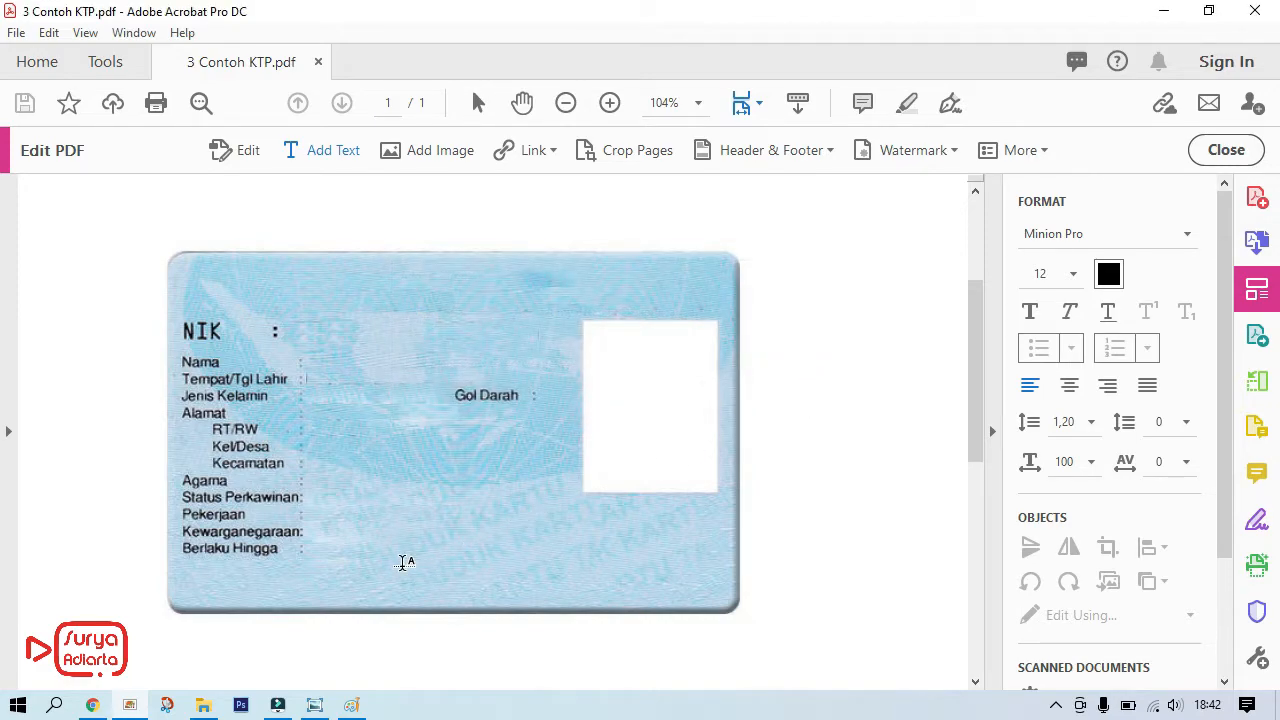
# Begin a text box in the blank area near the card's lower edge and set its text colour to blue.
pyautogui.click(403, 562)
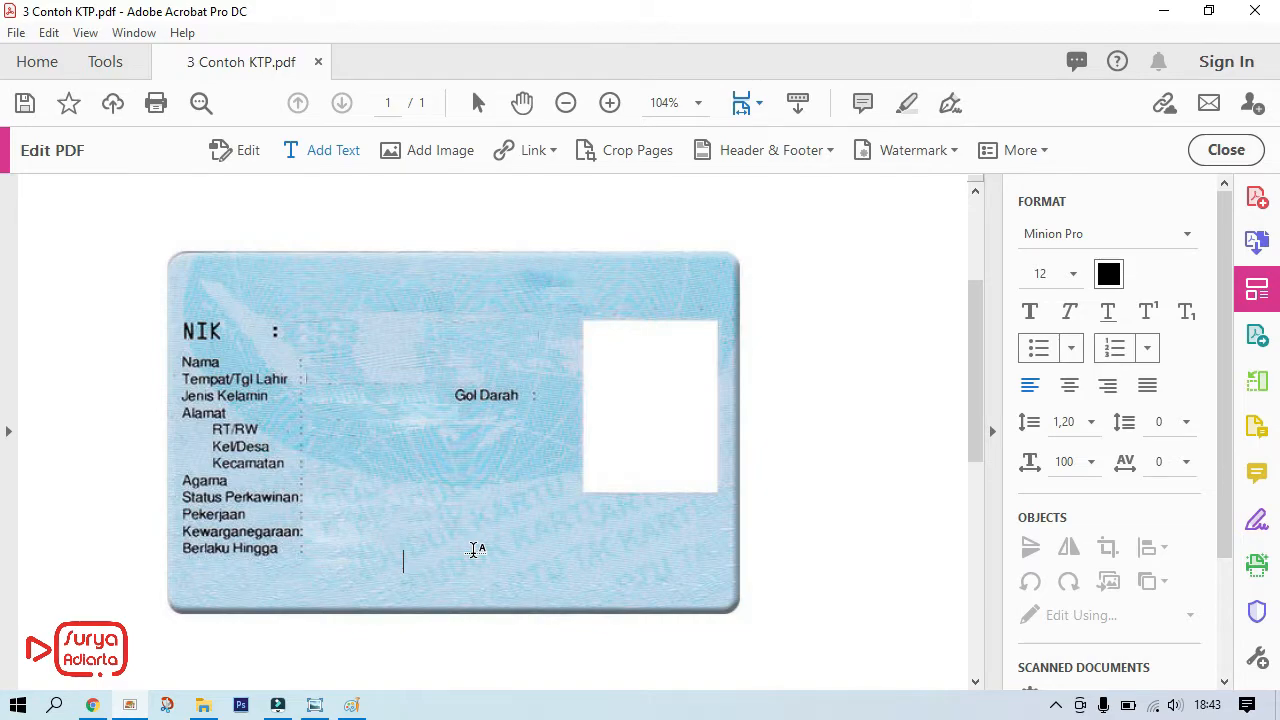
pyautogui.click(1108, 275)
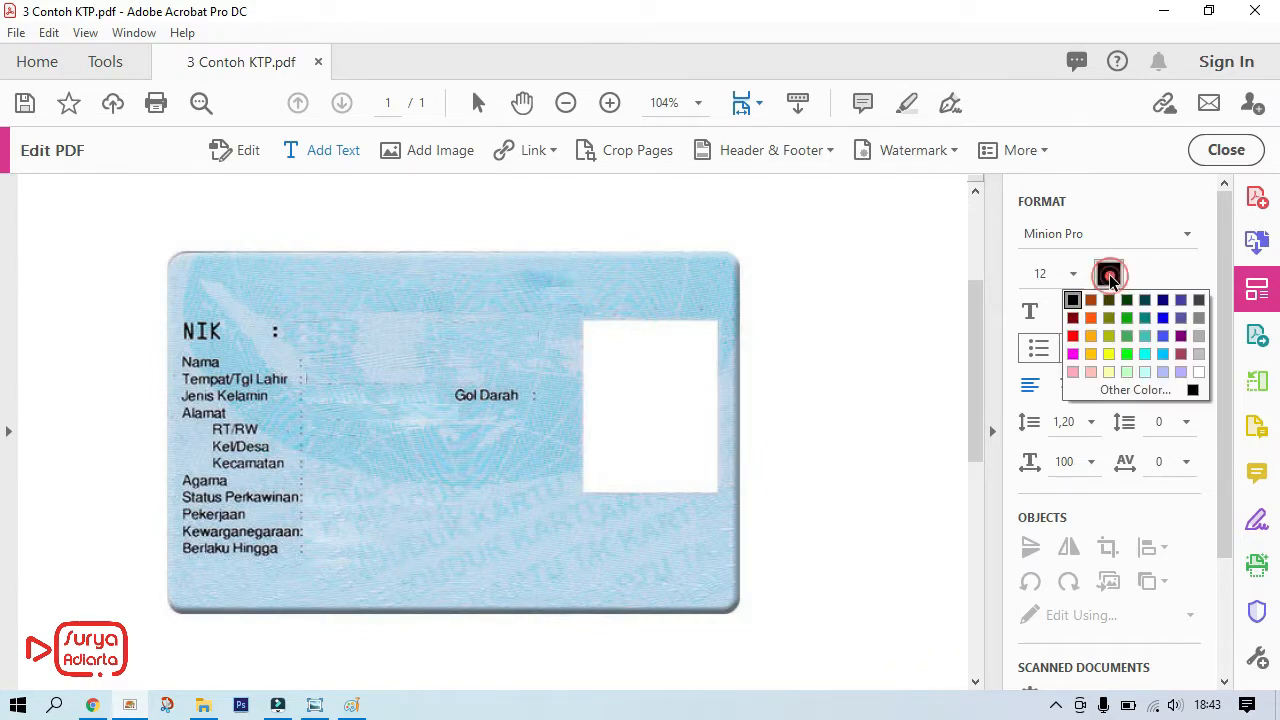
pyautogui.click(1163, 318)
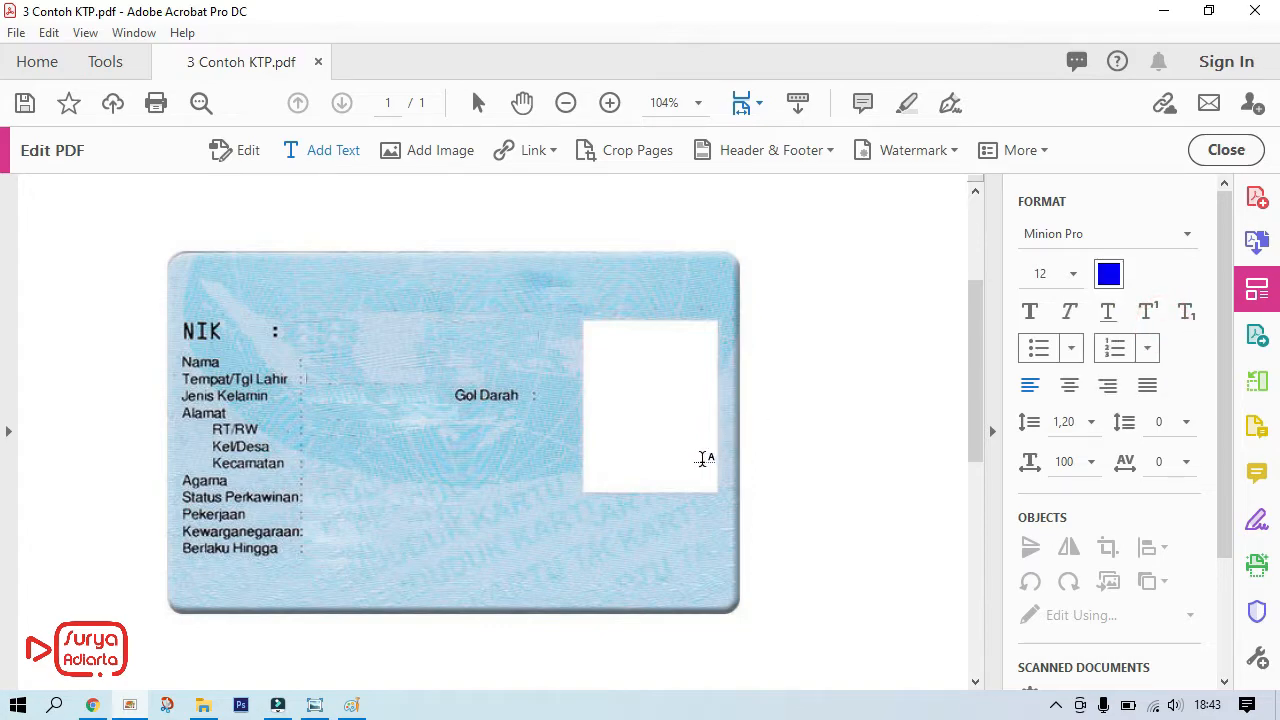
# Enter the two-line watermark "untuk melamar kerja di PT. ABC" and "tanggal 11 september 2021" on the card.
pyautogui.write('untuk')
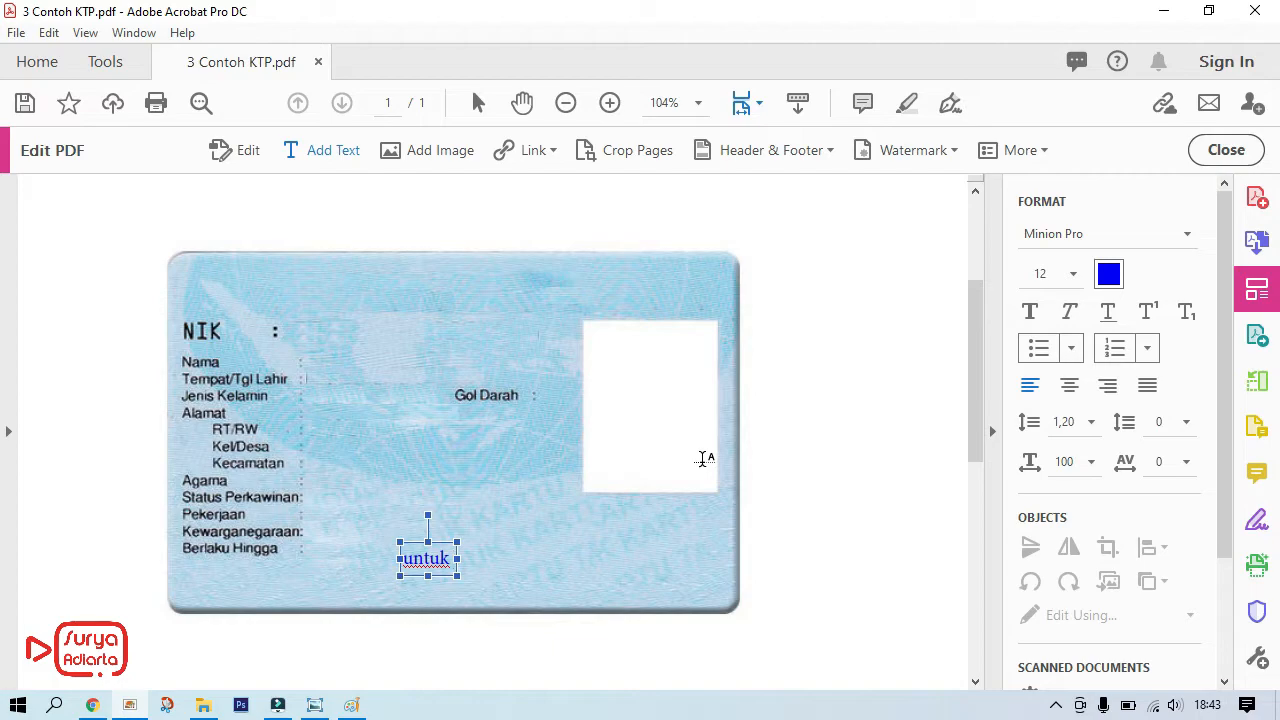
pyautogui.write('melamar')
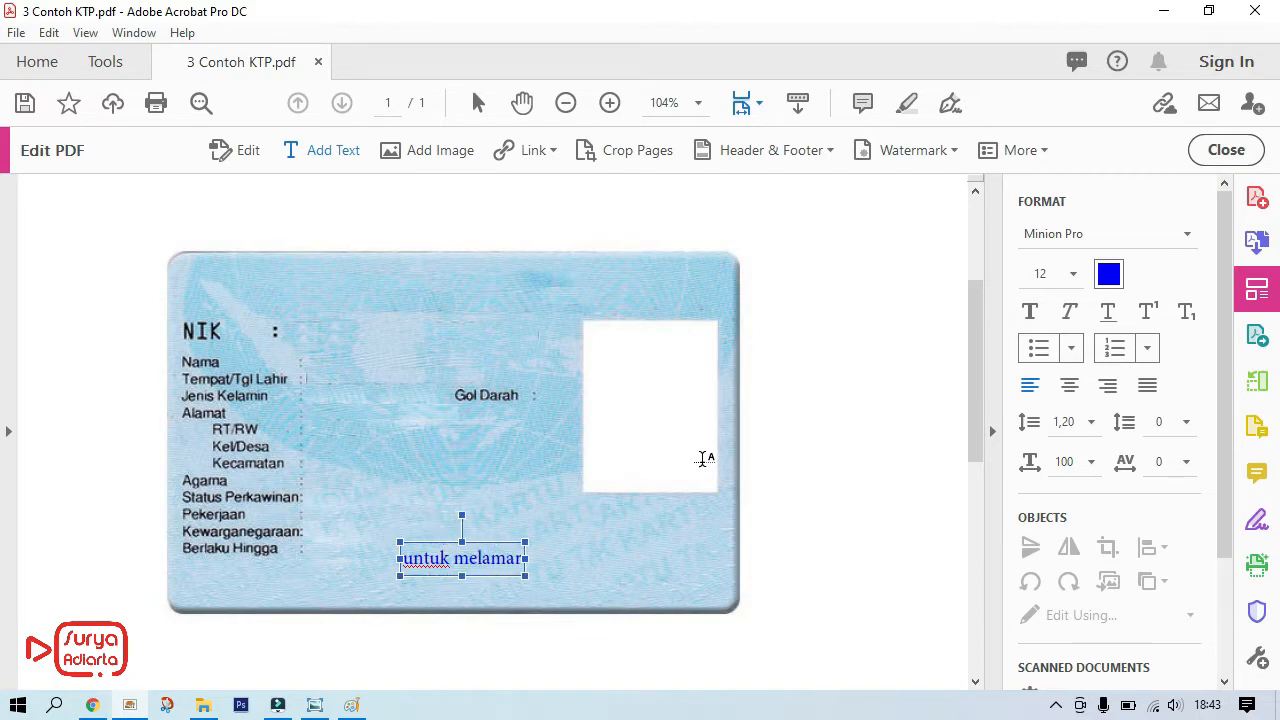
pyautogui.write(' ker')
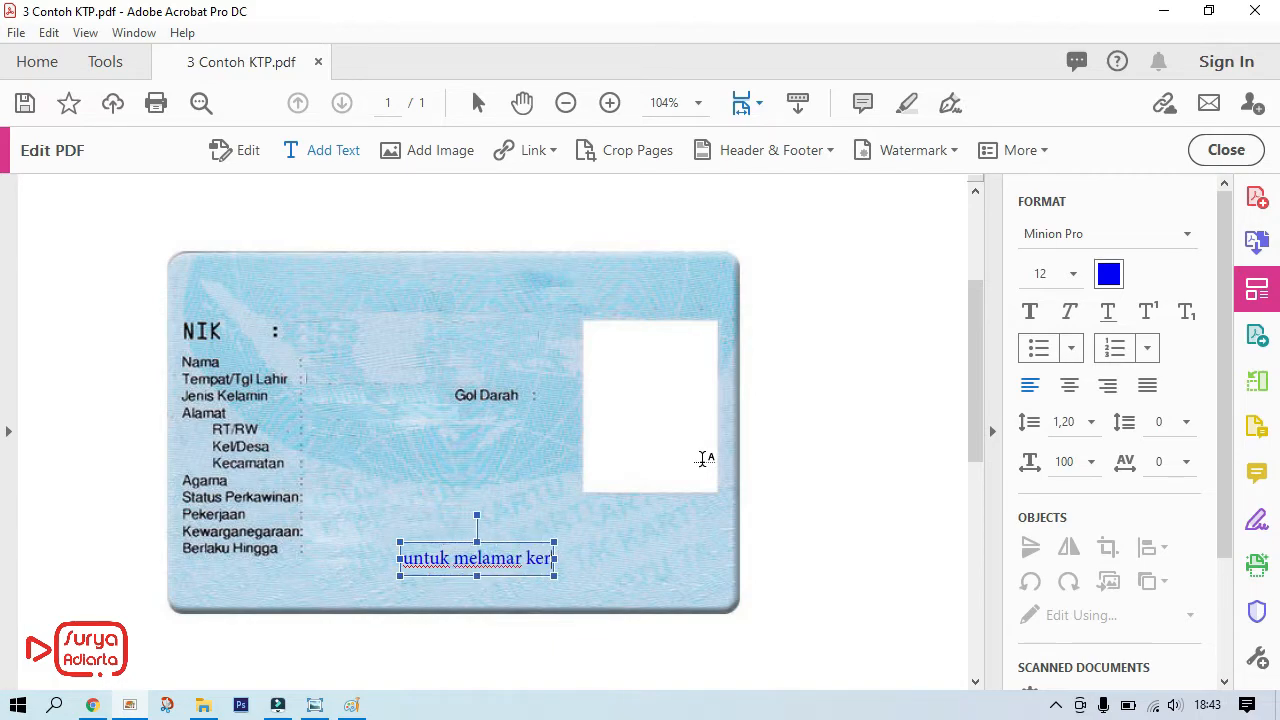
pyautogui.write('ja di')
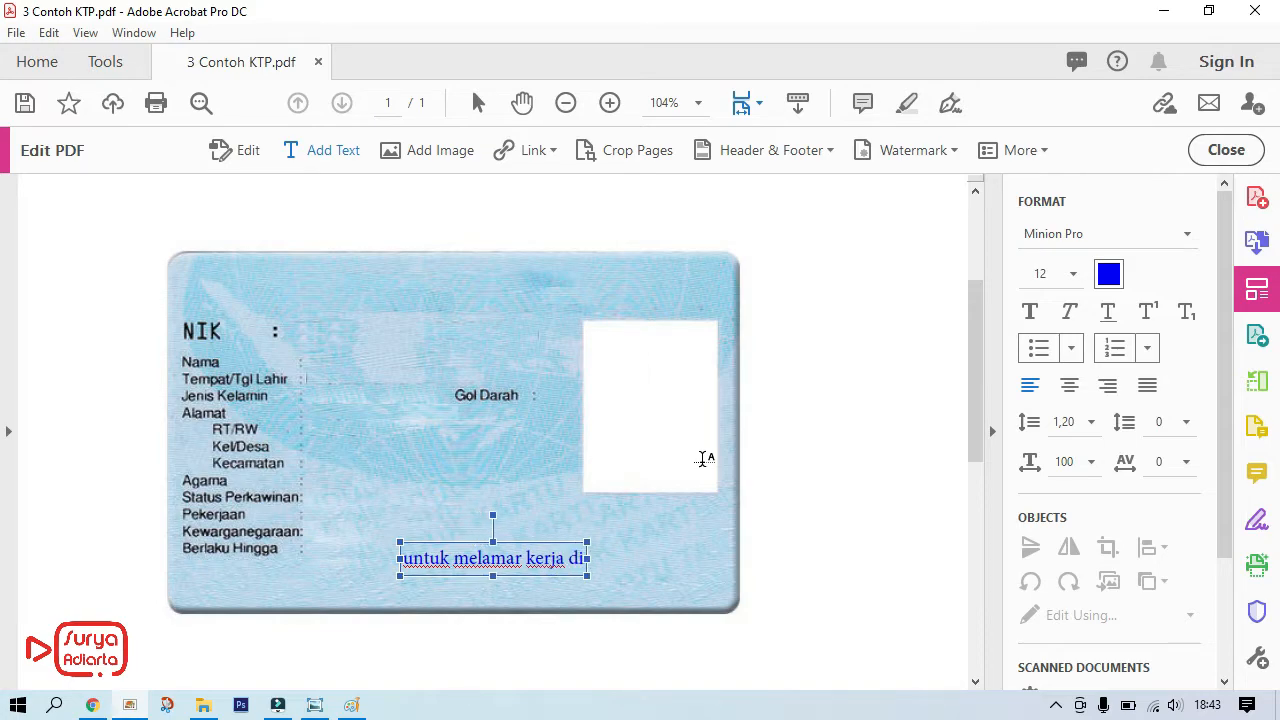
pyautogui.write(' PT')
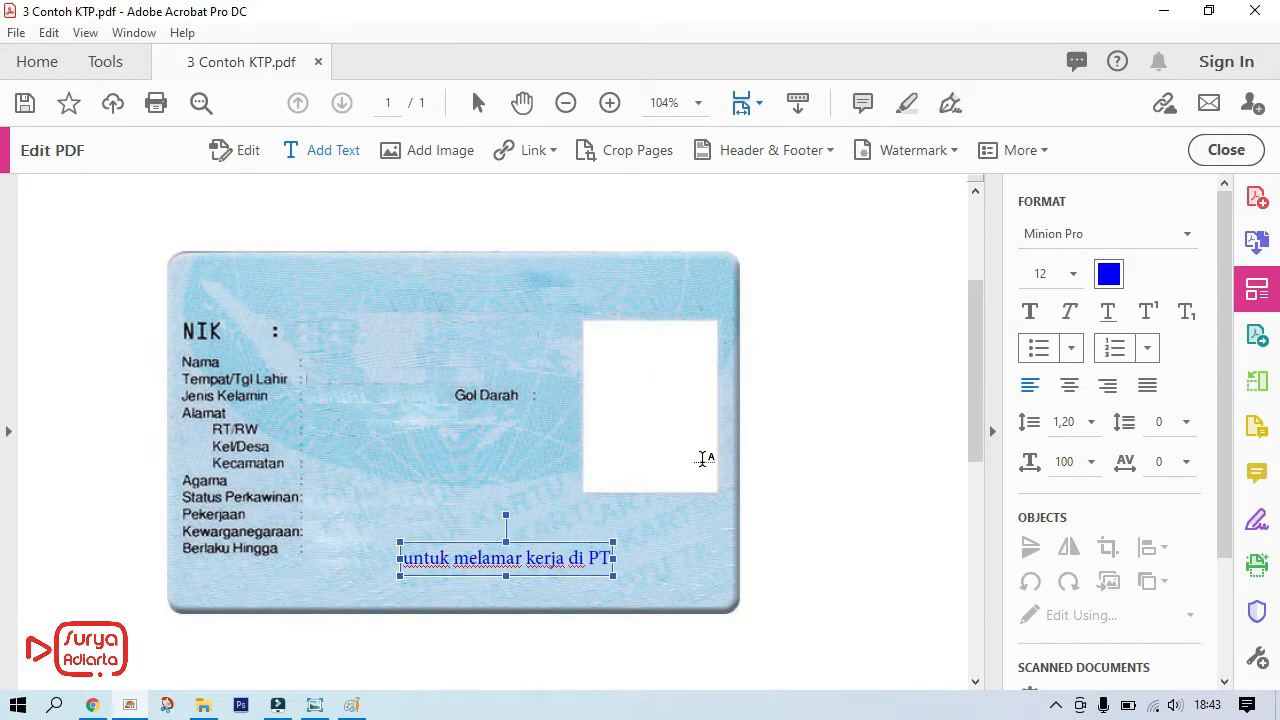
pyautogui.write('. ABC')
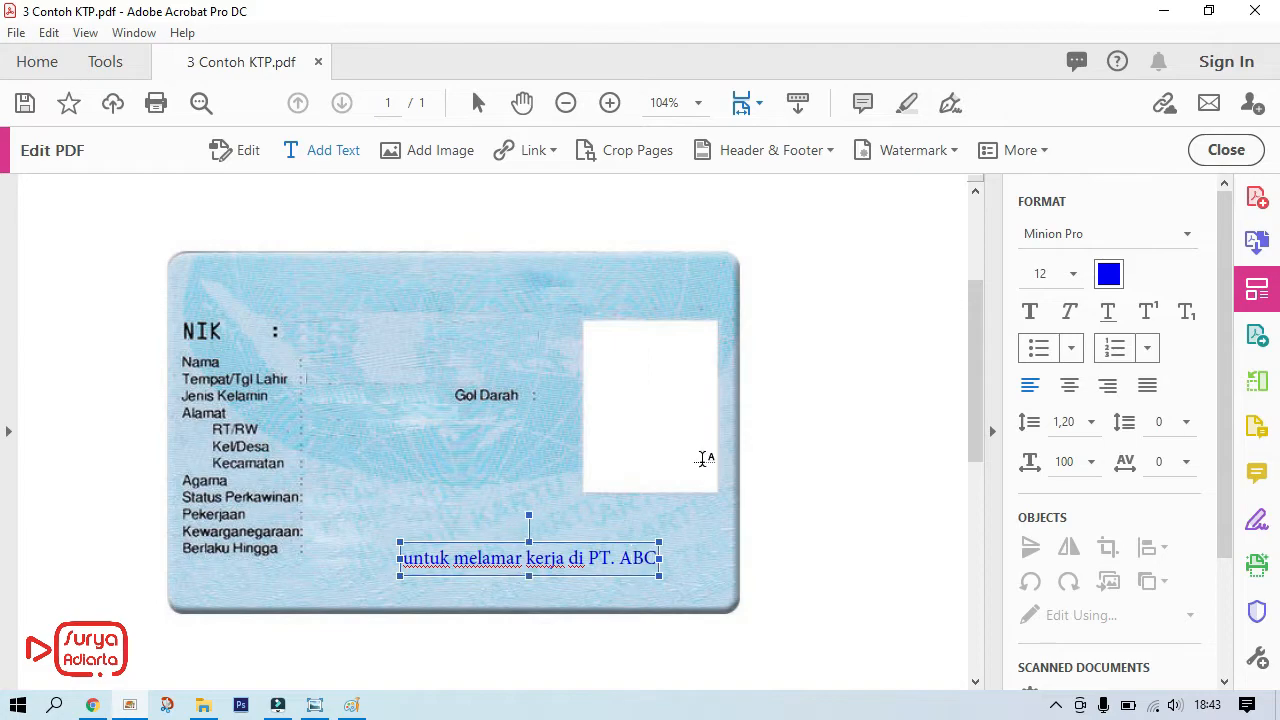
pyautogui.press('Return')
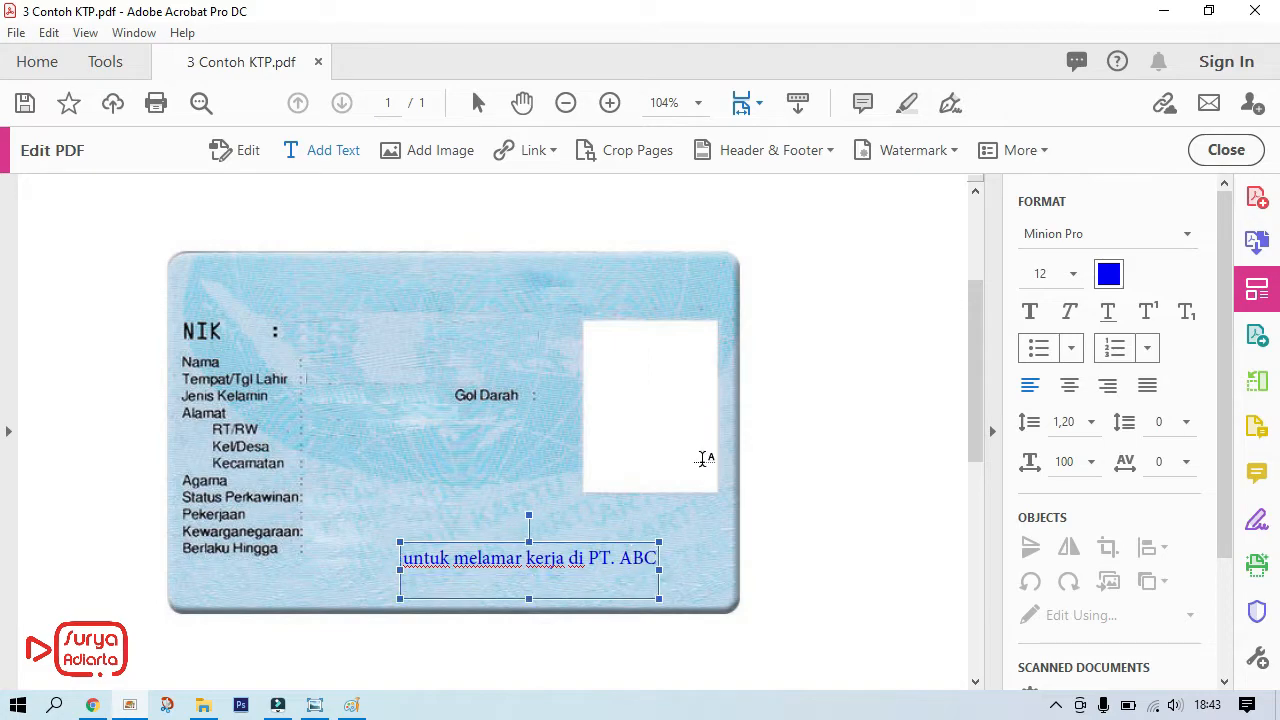
pyautogui.write('tanggal 11 sep')
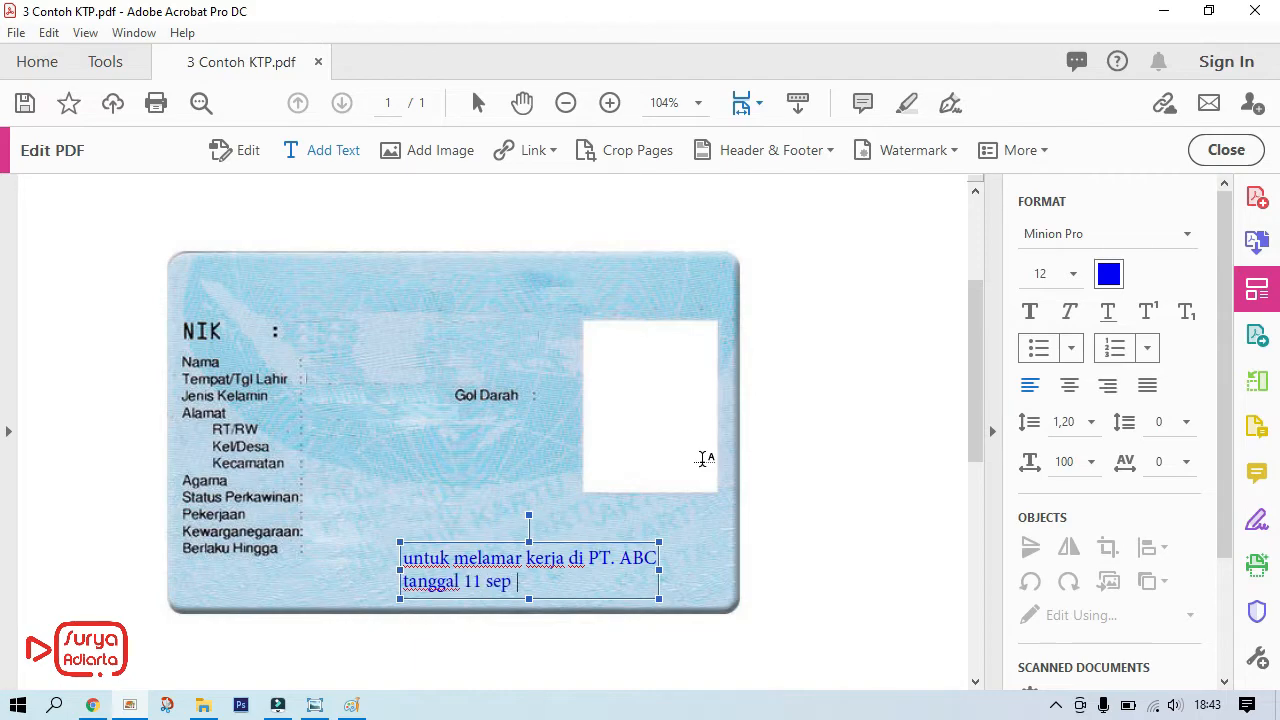
pyautogui.write('tember 2021')
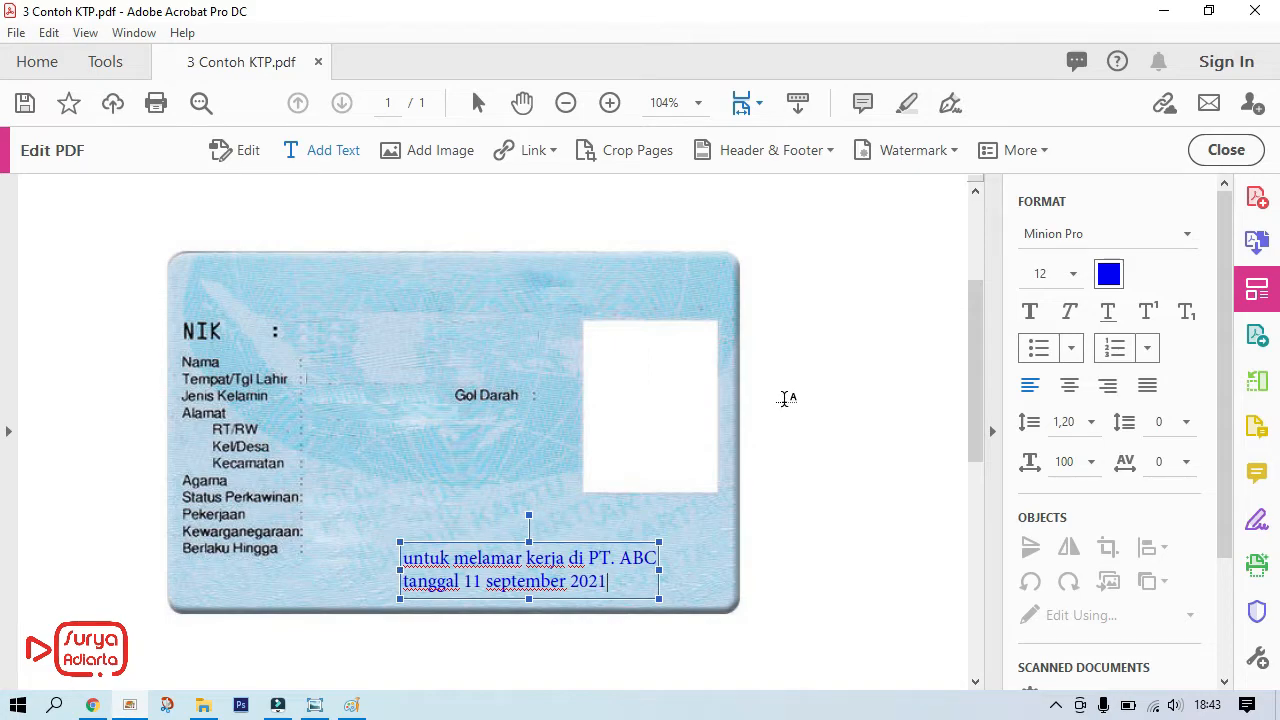
pyautogui.click(779, 507)
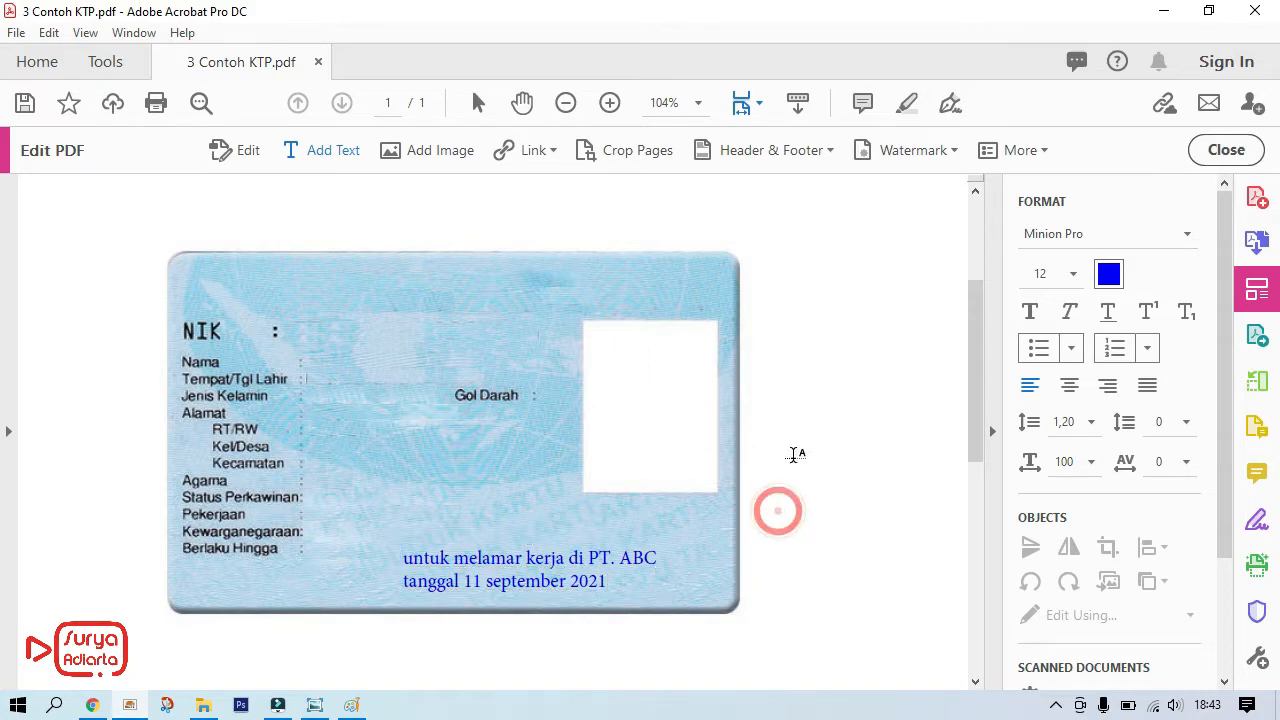
# Save a copy of the PDF in the Pictures folder as 3 Contoh KTP melamar kerja watermark.pdf.
pyautogui.click(13, 36)
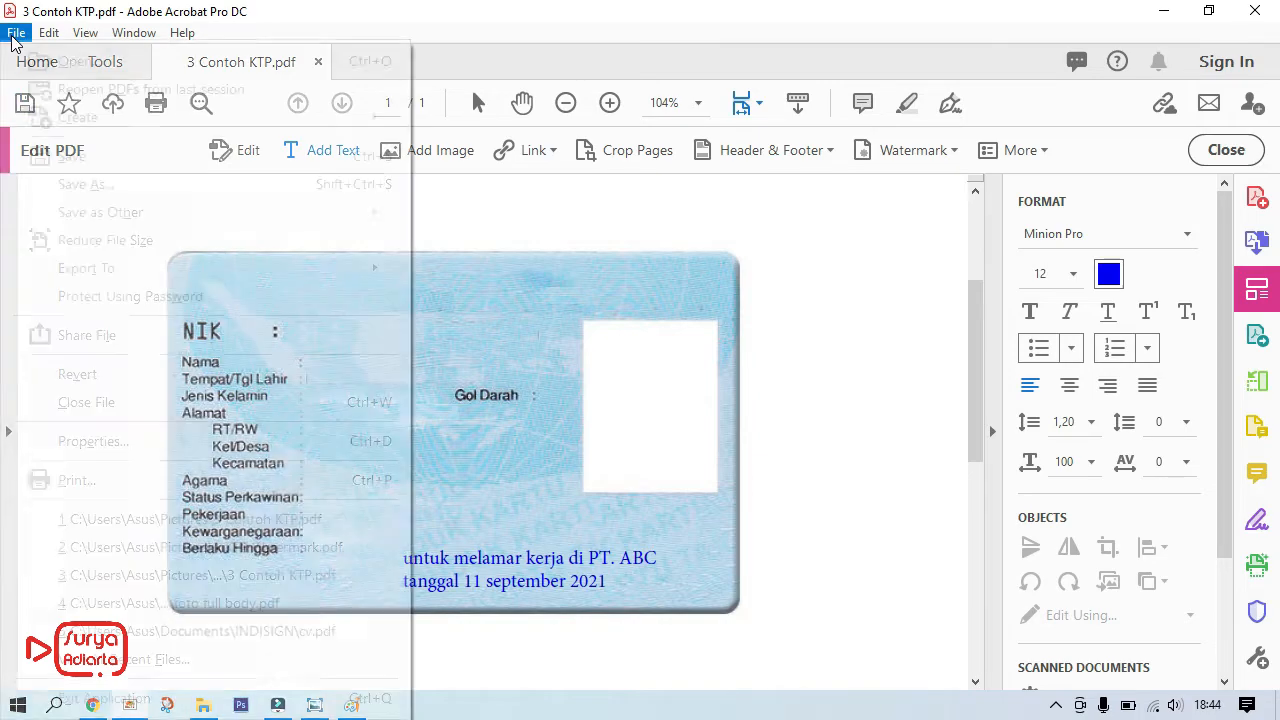
pyautogui.click(101, 193)
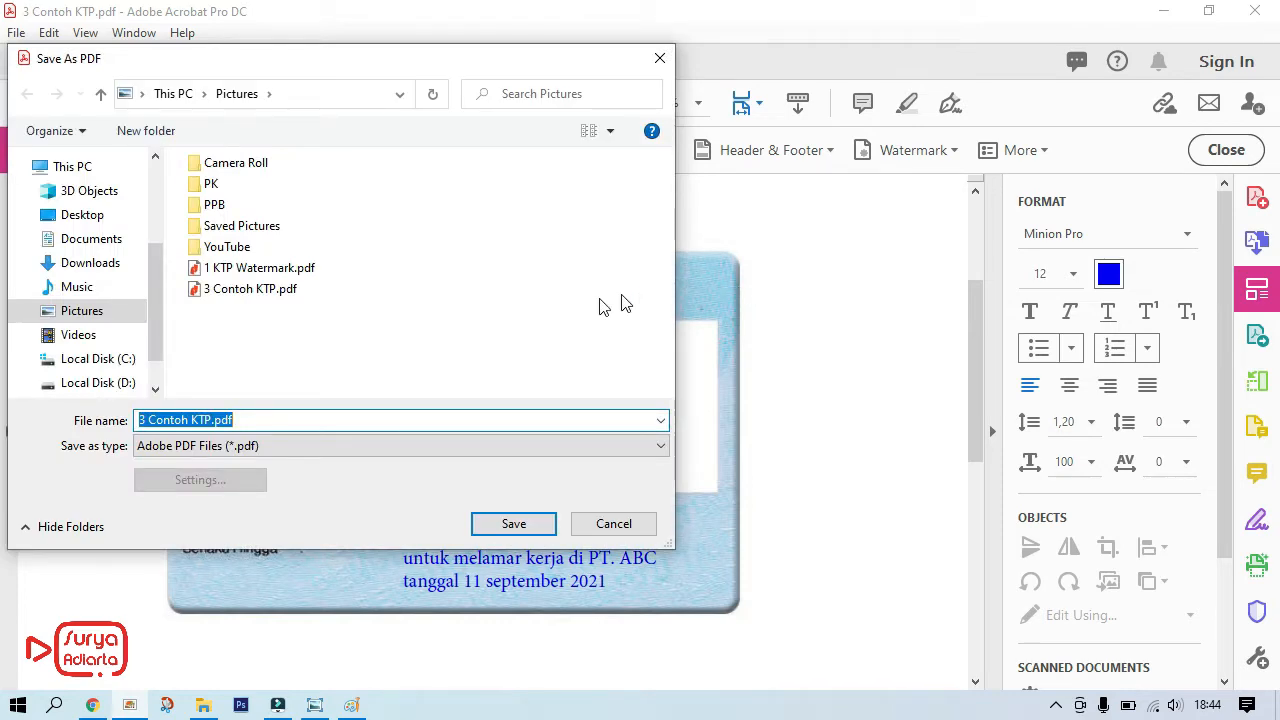
pyautogui.click(208, 420)
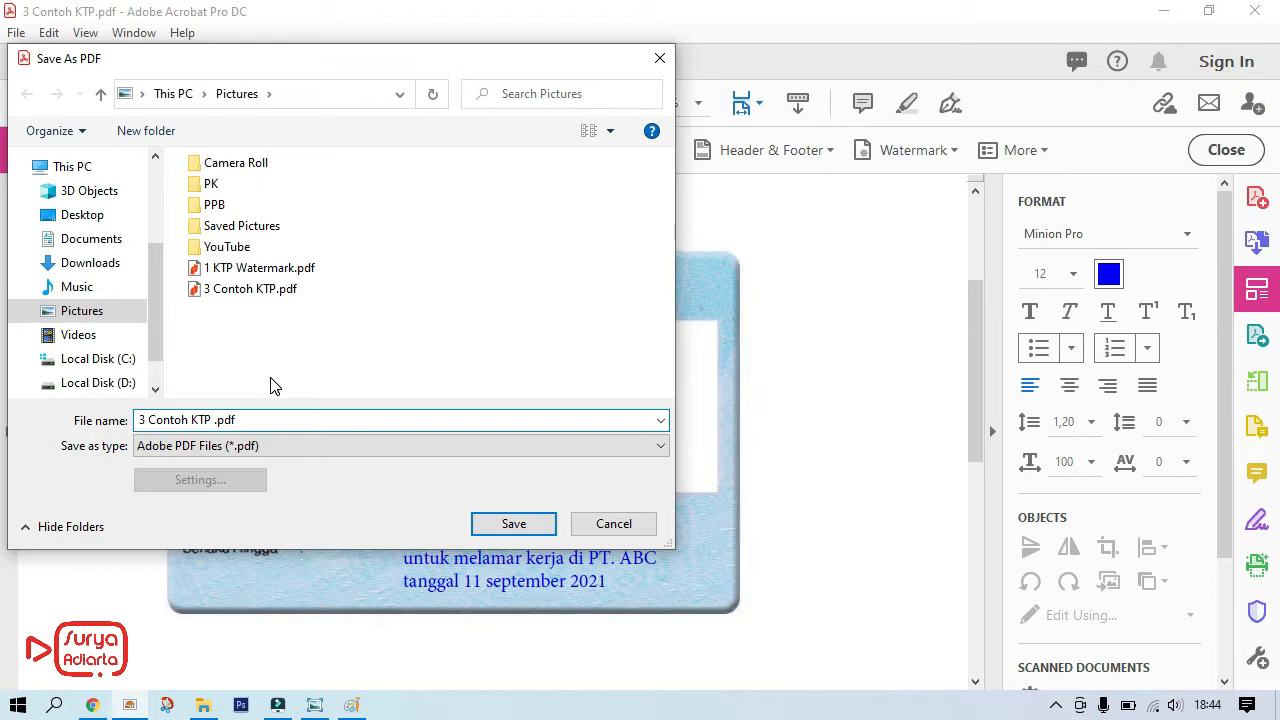
pyautogui.write('melaar')
pyautogui.press('Delete')
pyautogui.press('BackSpace')
pyautogui.press('BackSpace')
pyautogui.write('mar.kerja watermark')
pyautogui.press('BackSpace')
pyautogui.press('BackSpace')
pyautogui.press('BackSpace')
pyautogui.press('BackSpace')
pyautogui.click(511, 523)
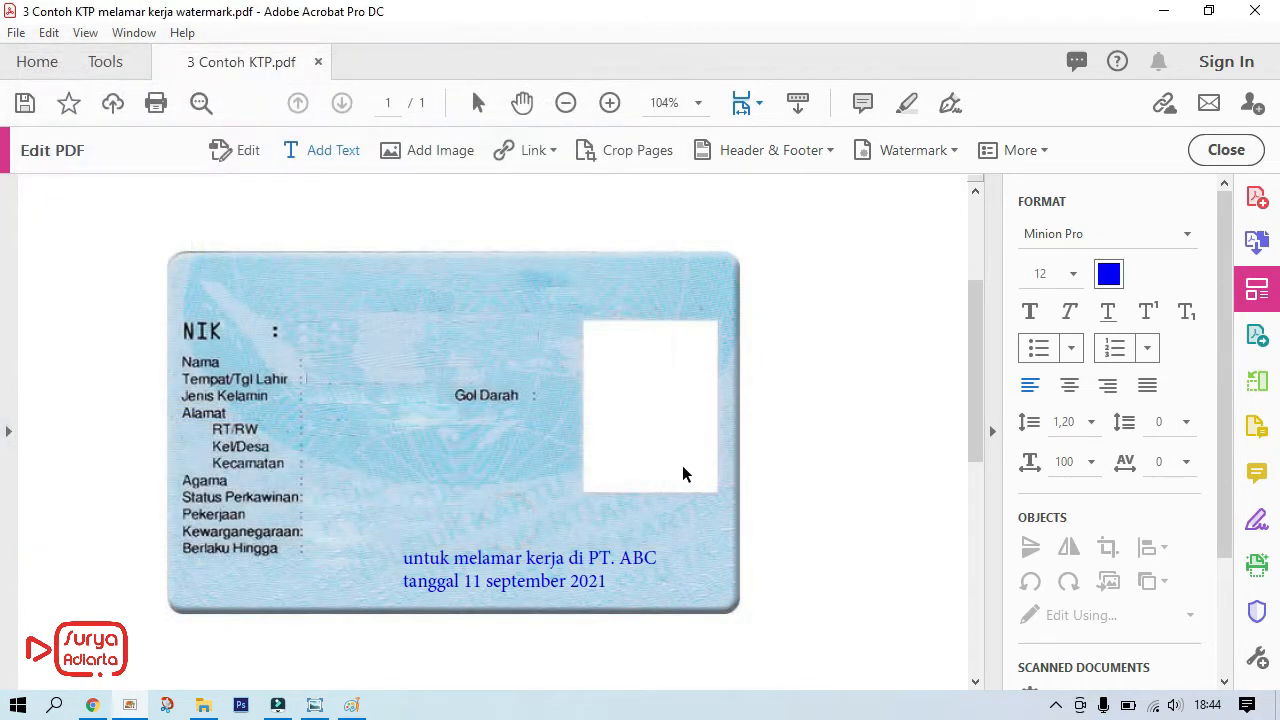
# View 3 Contoh KTP melamar kerja watermark.pdf from the Pictures folder at 150%, examine the watermark text, and close the file.
pyautogui.click(203, 705)
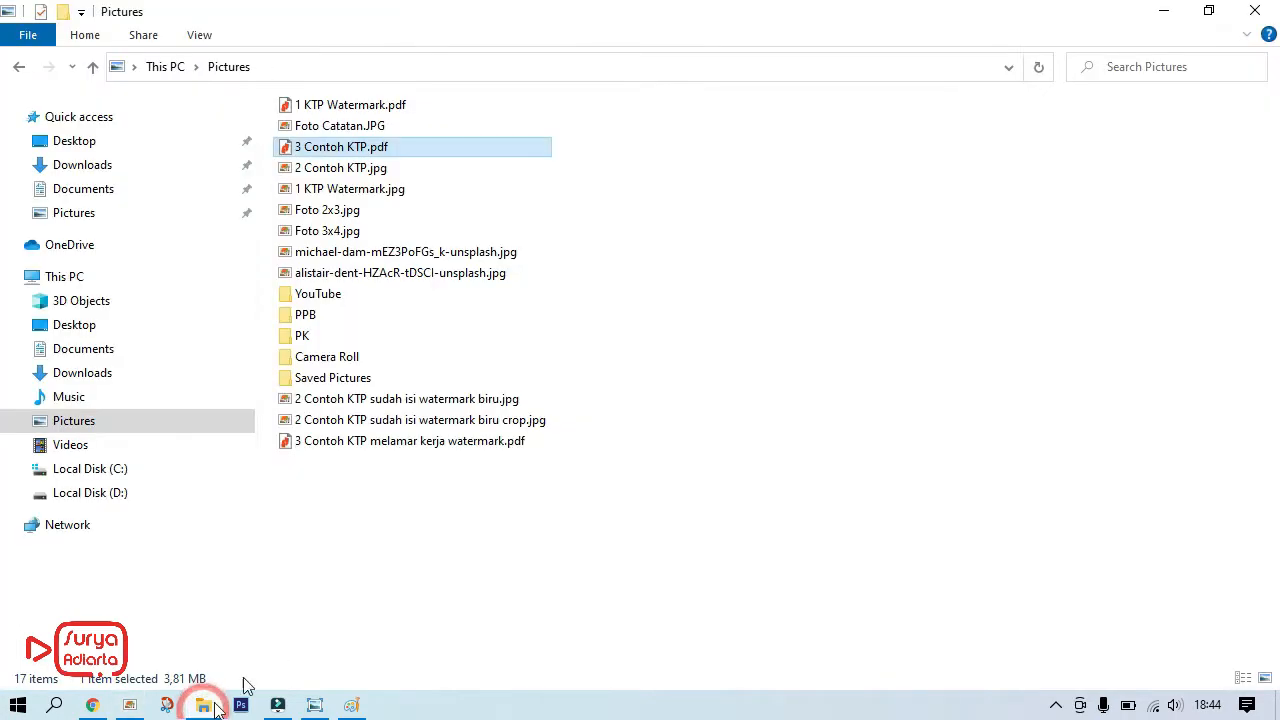
pyautogui.doubleClick(447, 443)
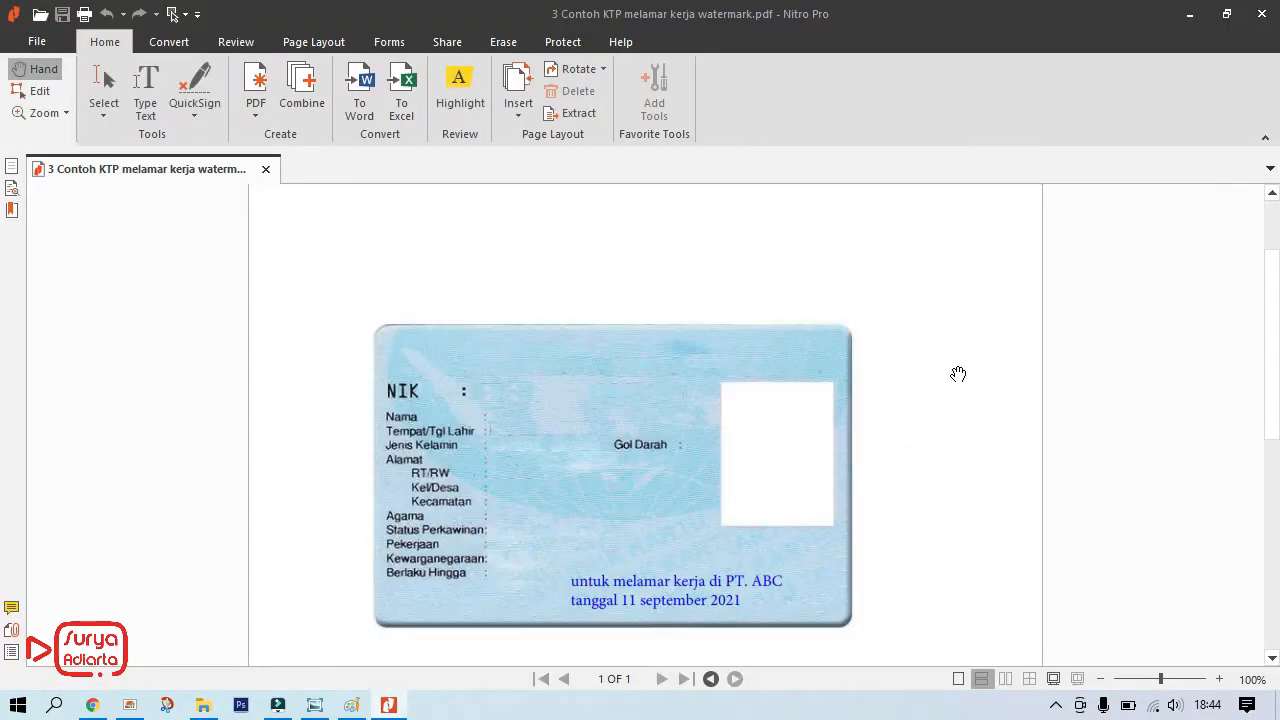
pyautogui.scroll(1, 786, 474)
pyautogui.scroll(-2, 900, 530)
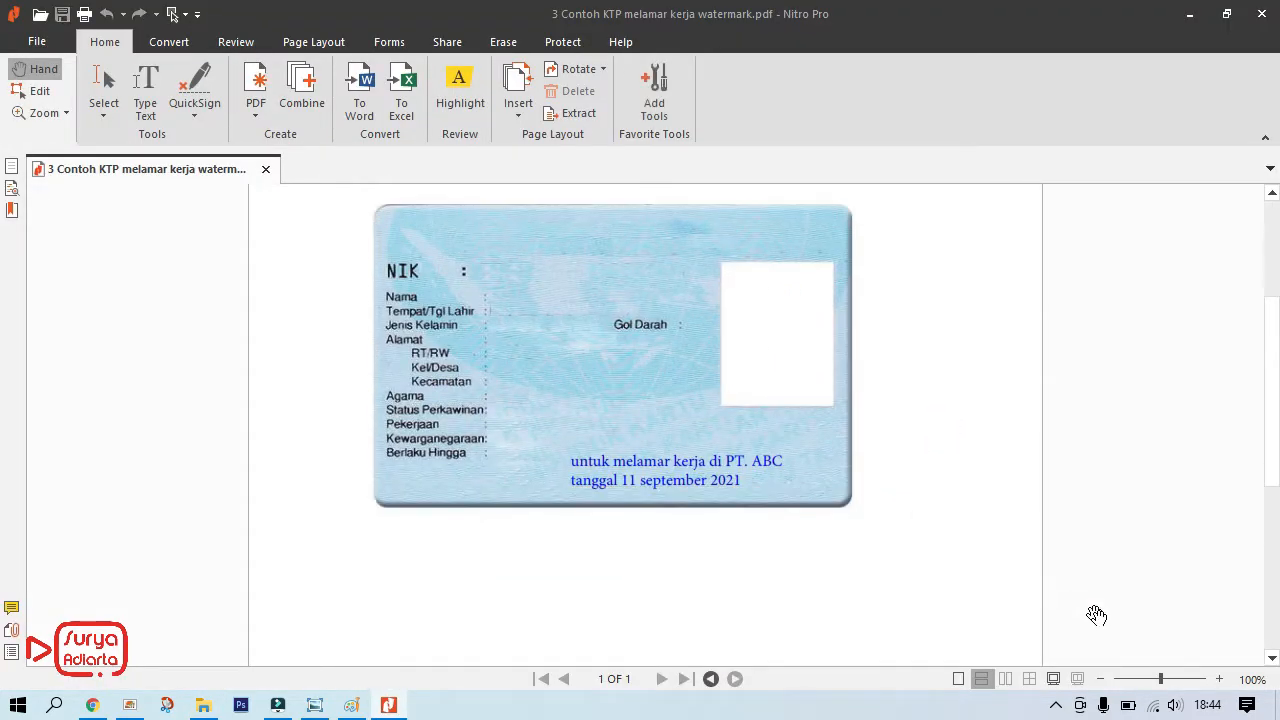
pyautogui.click(1218, 679)
pyautogui.click(1218, 679)
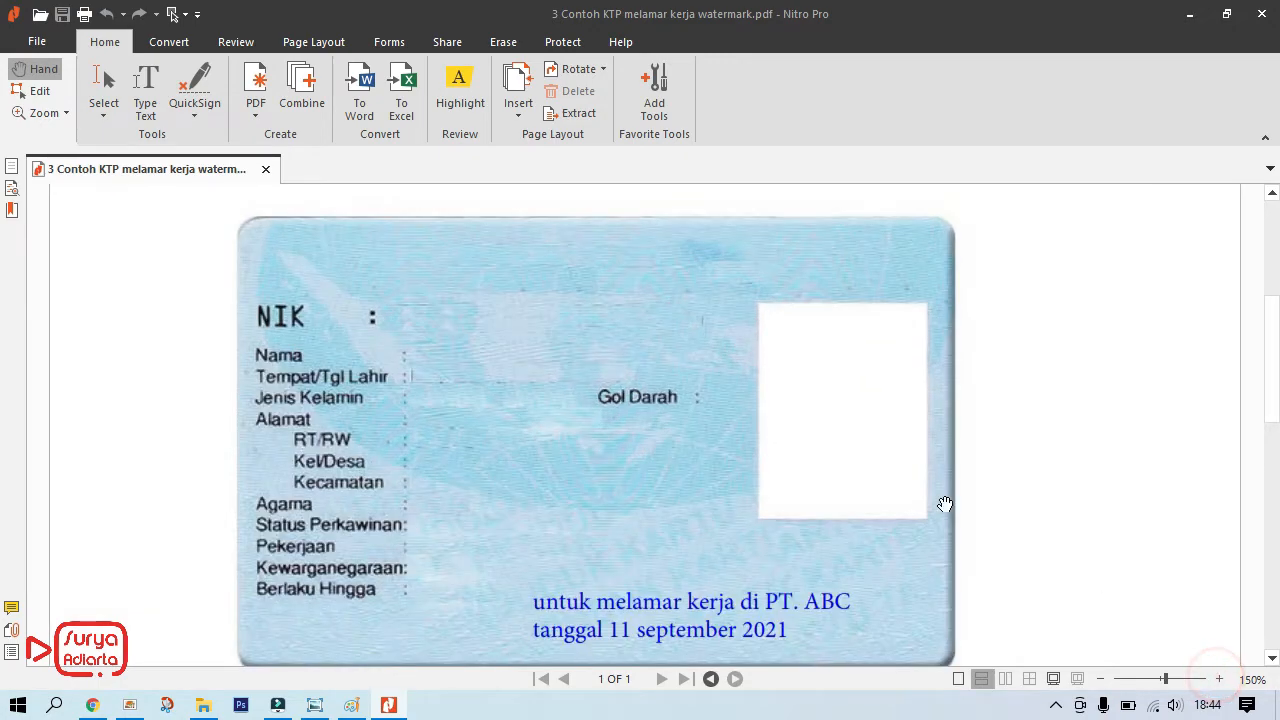
pyautogui.moveTo(877, 479)
pyautogui.mouseDown()
pyautogui.moveTo(877, 343)
pyautogui.moveTo(878, 458)
pyautogui.mouseUp()
pyautogui.scroll(-2, 937, 389)
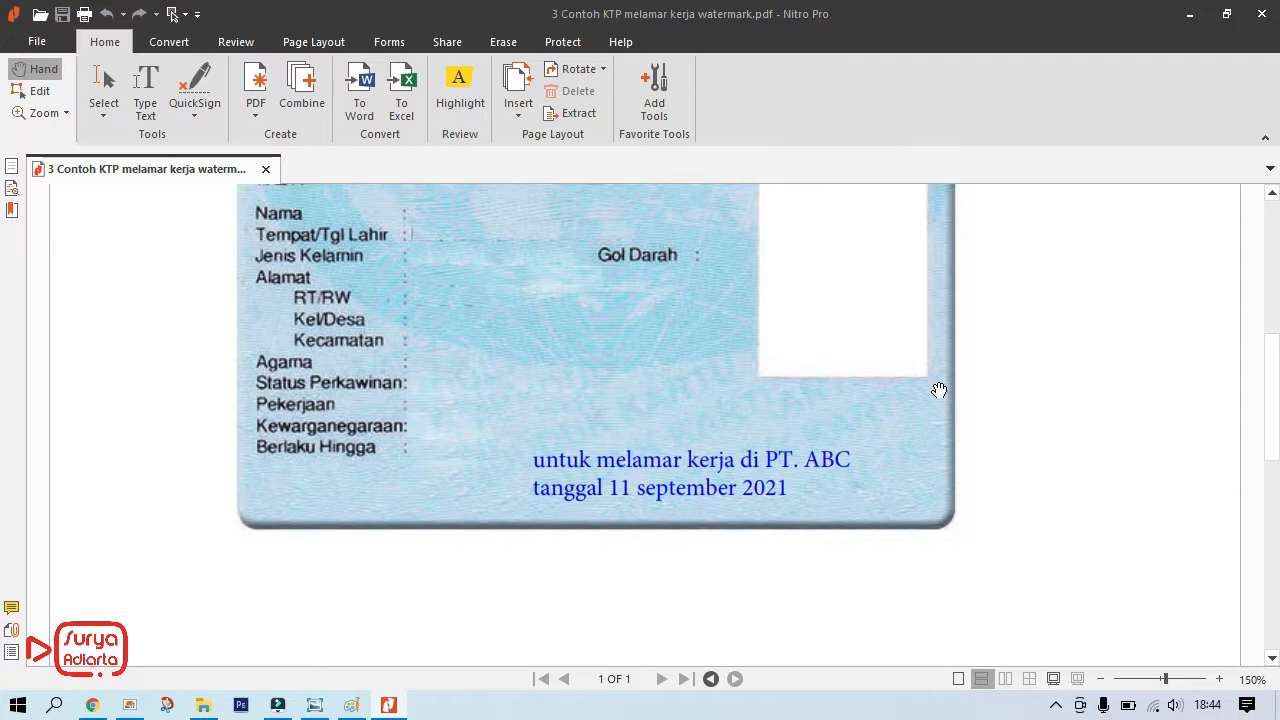
pyautogui.scroll(2, 939, 390)
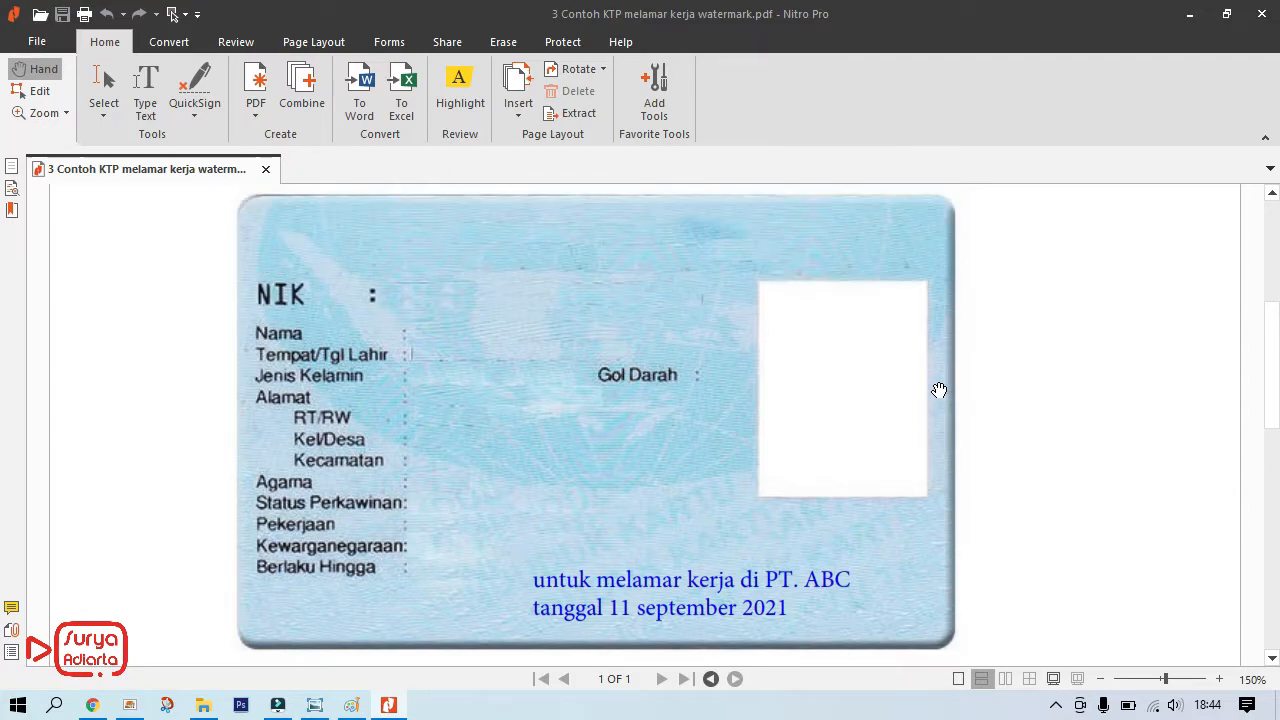
pyautogui.click(1262, 16)
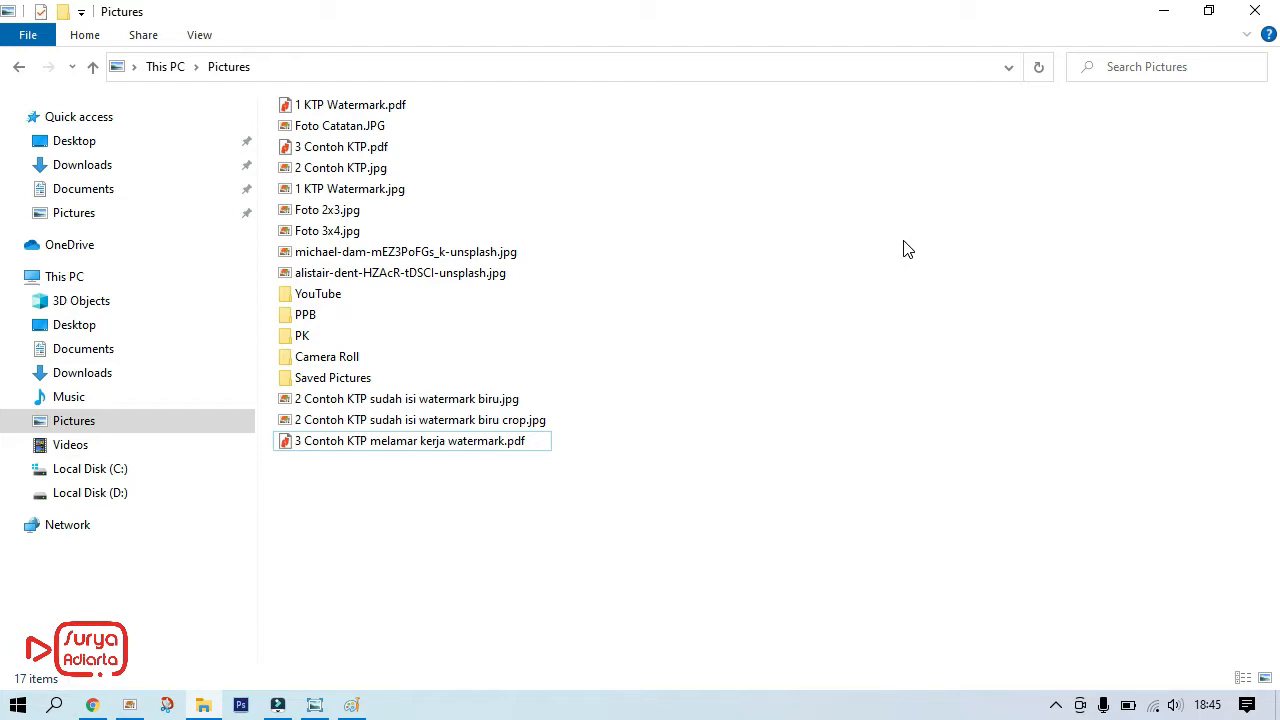
# Open 3 Contoh KTP.pdf from the Pictures folder, dismiss the OCR suggestion, and capture the screen with the whole card shown at 125%.
pyautogui.doubleClick(355, 152)
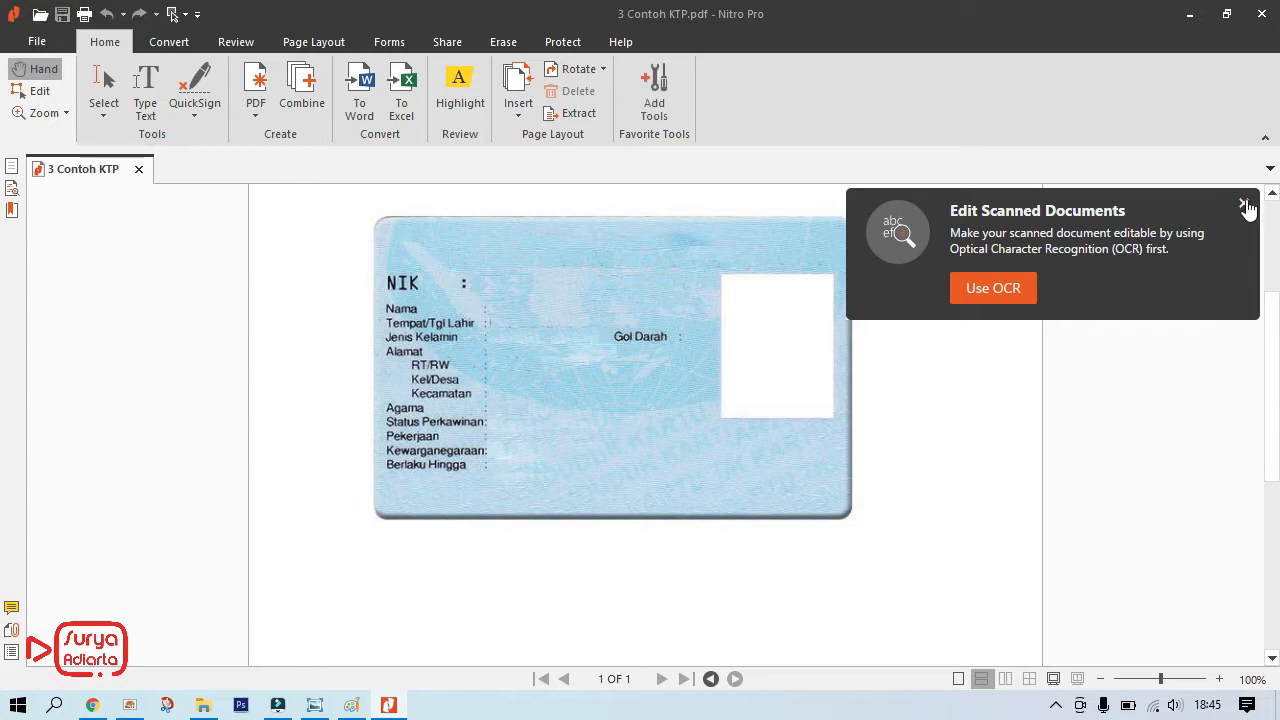
pyautogui.click(1245, 206)
pyautogui.scroll(1, 906, 403)
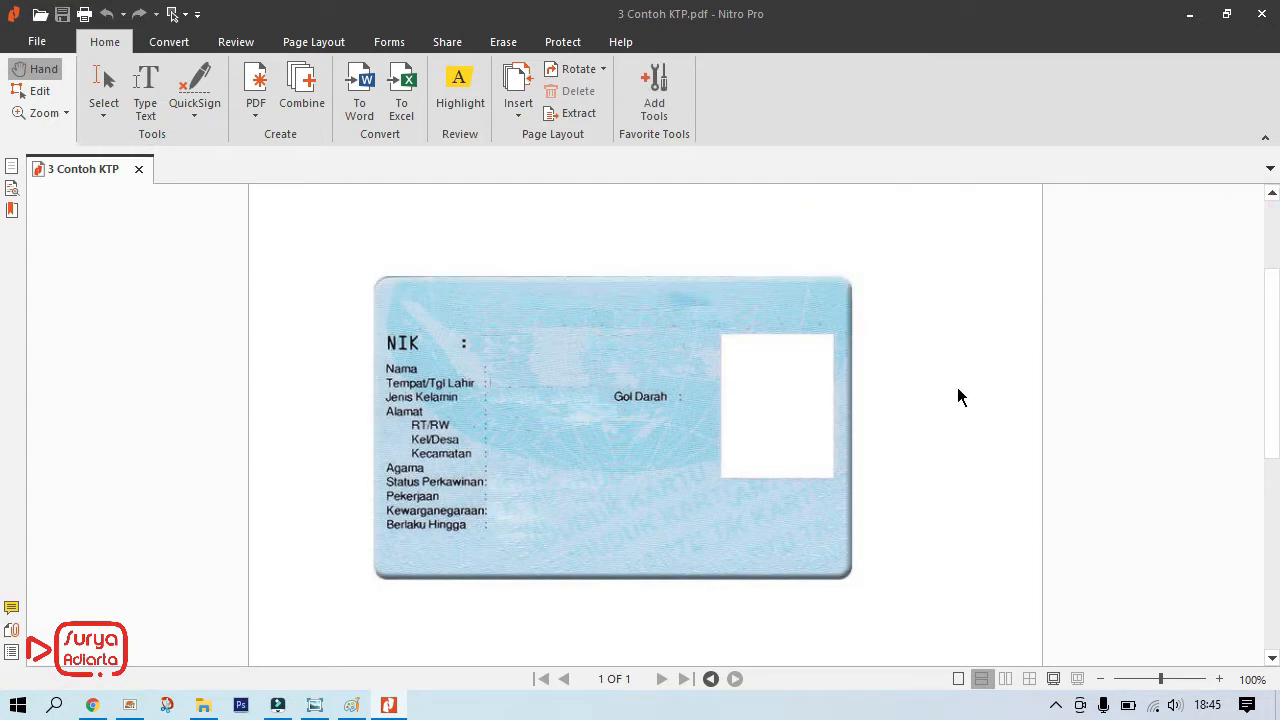
pyautogui.scroll(-1, 1032, 382)
pyautogui.scroll(1, 1031, 378)
pyautogui.click(1219, 679)
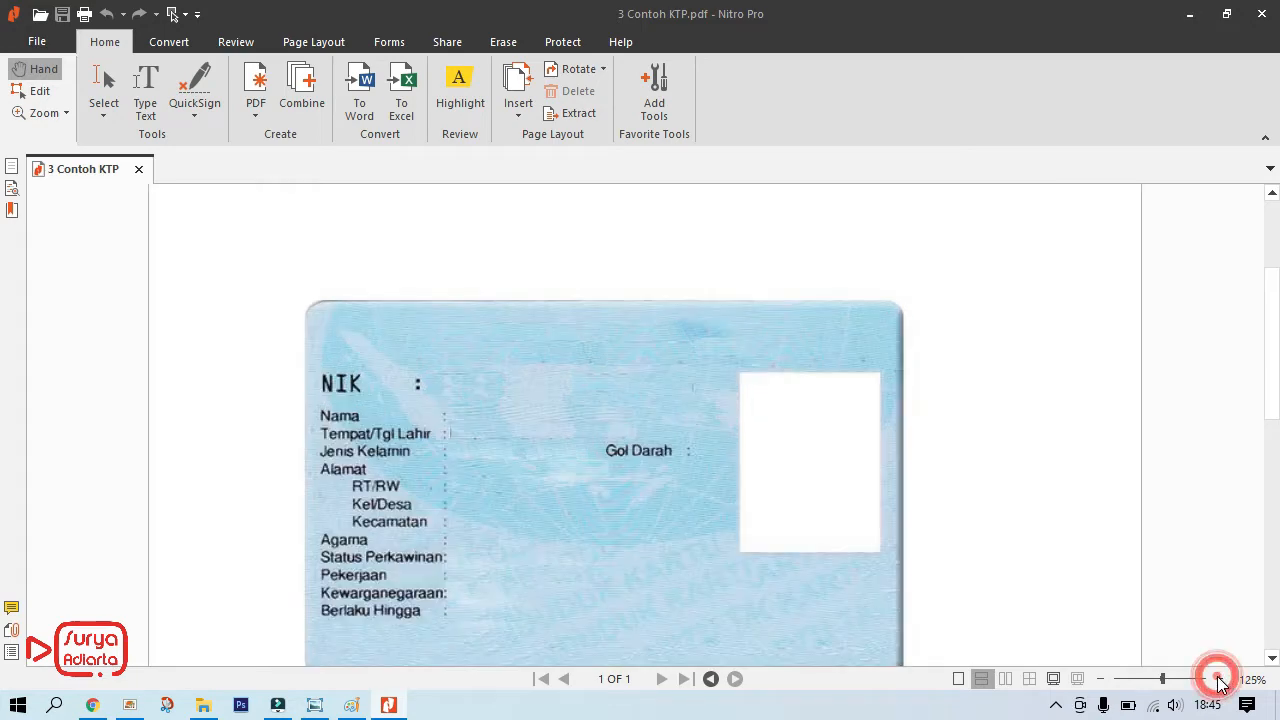
pyautogui.scroll(-1, 1212, 561)
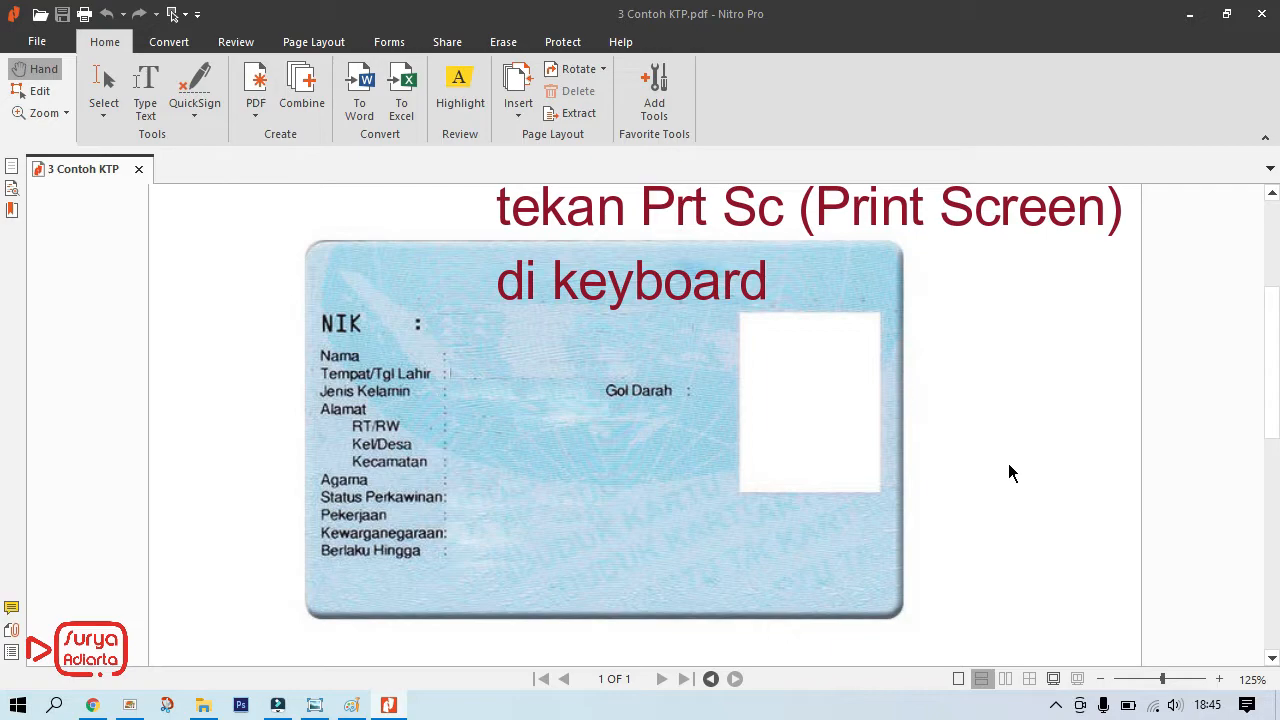
# Switch to Paint and paste the captured screen onto the canvas.
pyautogui.click(350, 706)
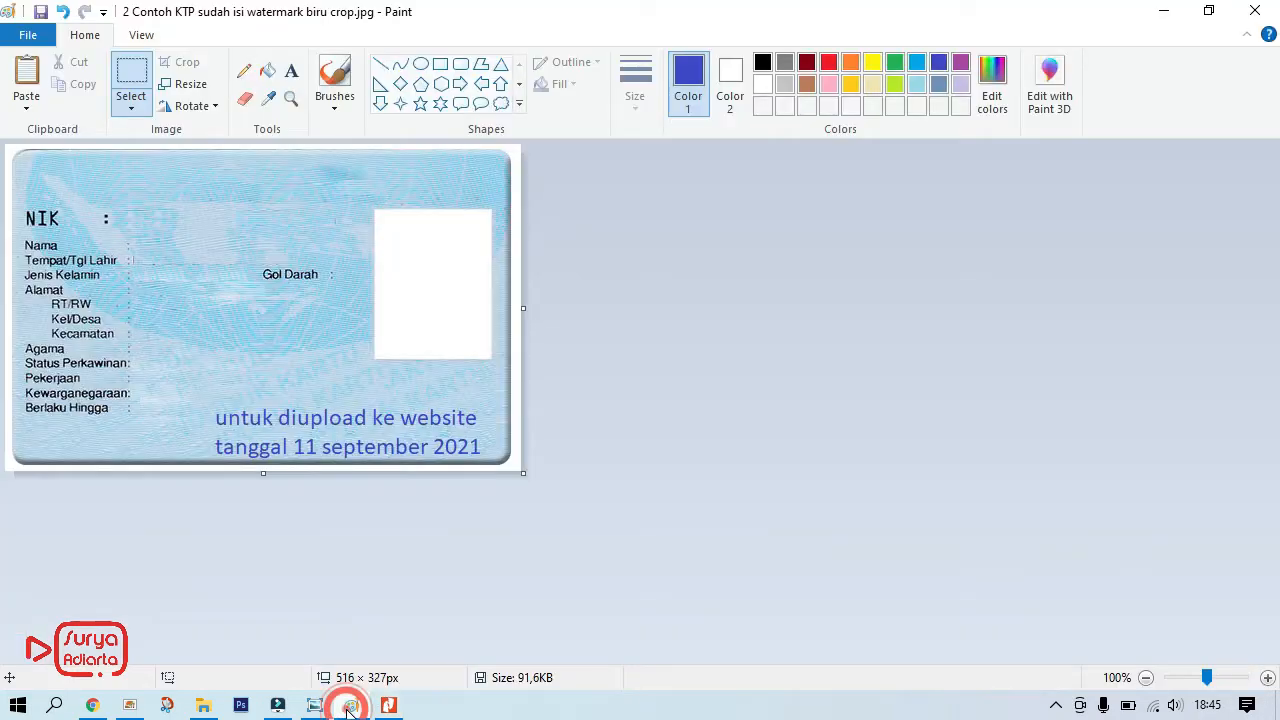
pyautogui.click(28, 80)
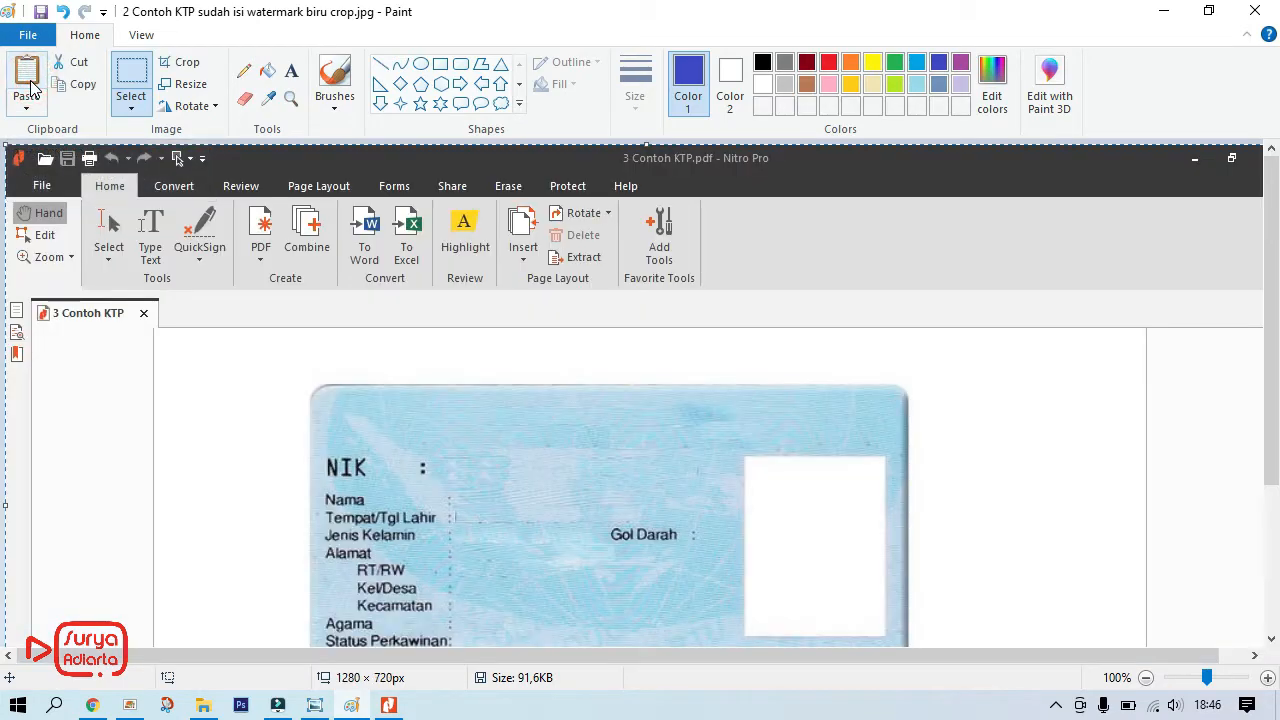
# Crop the pasted screenshot to the whole KTP card, keeping an area of about 613 × 391 px.
pyautogui.scroll(-5, 1066, 334)
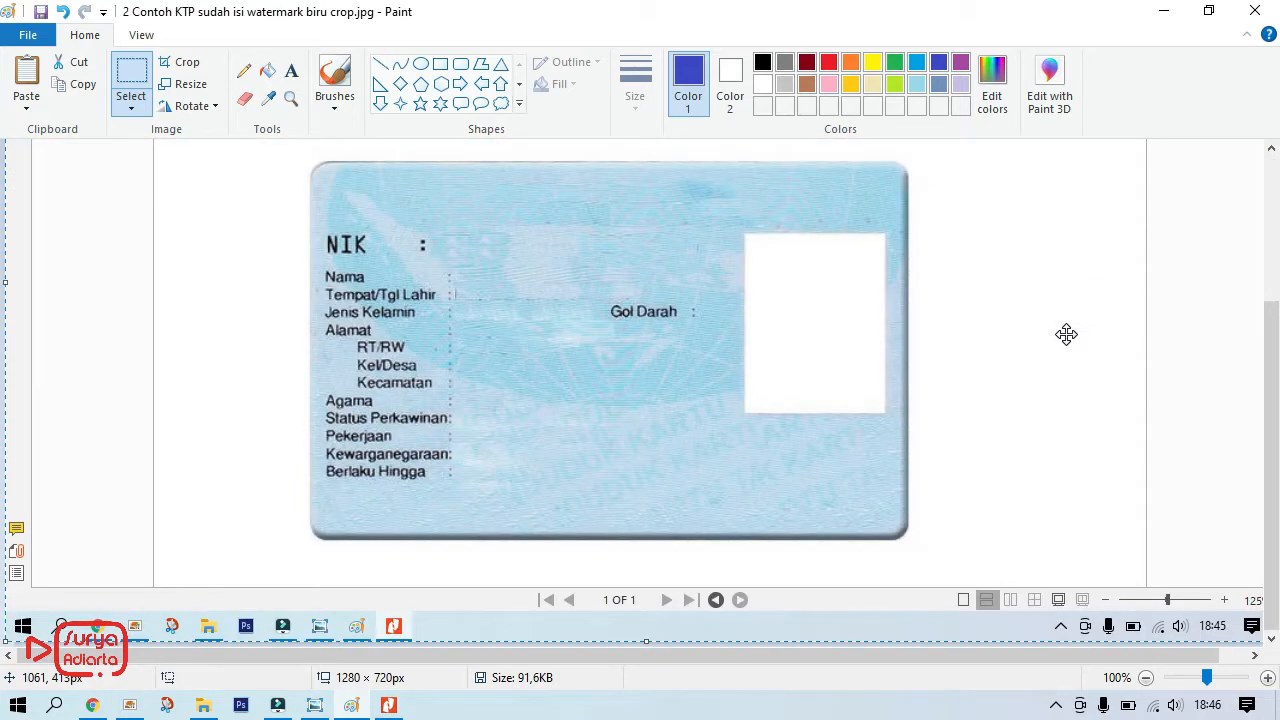
pyautogui.scroll(3, 1077, 363)
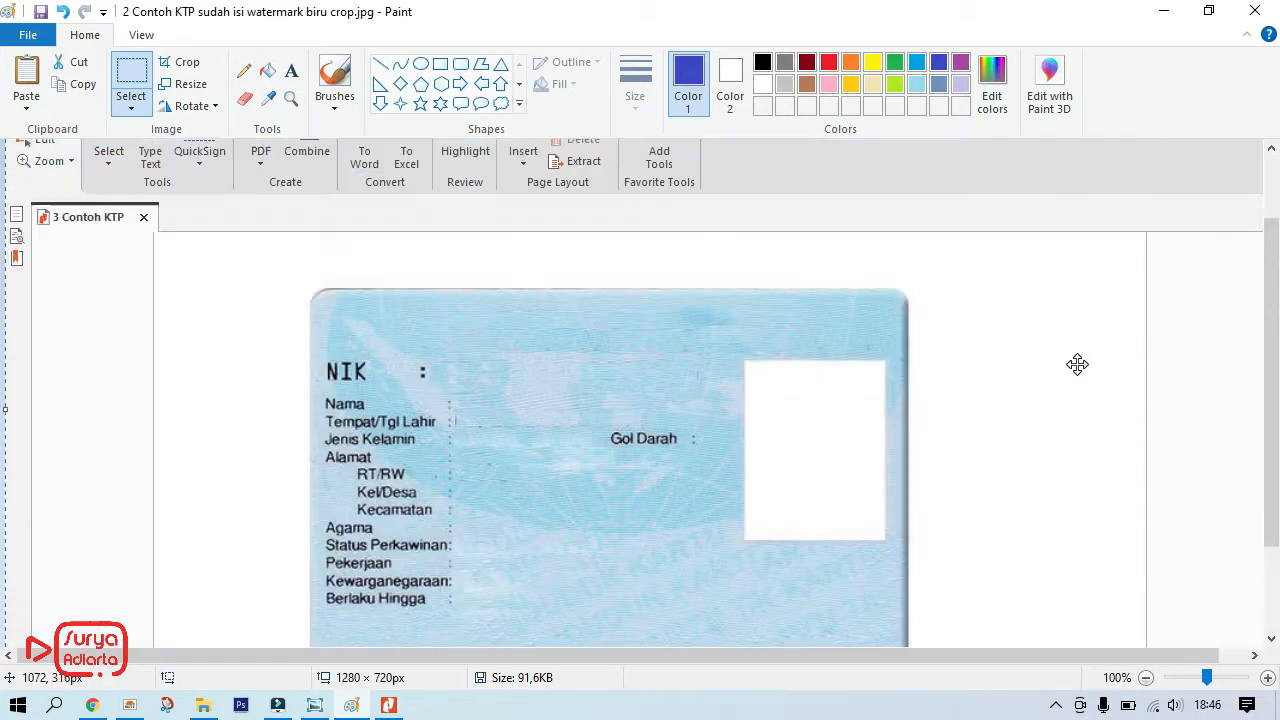
pyautogui.scroll(-3, 1077, 363)
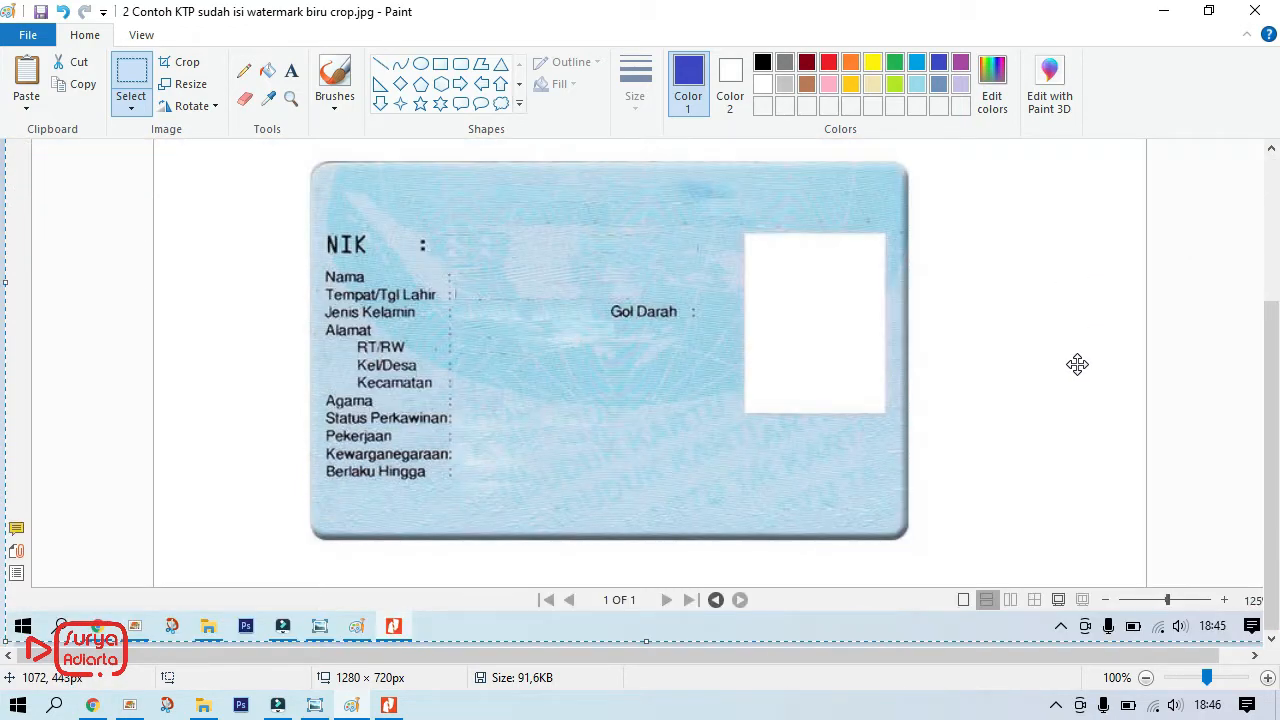
pyautogui.scroll(3, 1077, 363)
pyautogui.scroll(-3, 1077, 363)
pyautogui.scroll(3, 252, 371)
pyautogui.scroll(-3, 252, 371)
pyautogui.click(134, 76)
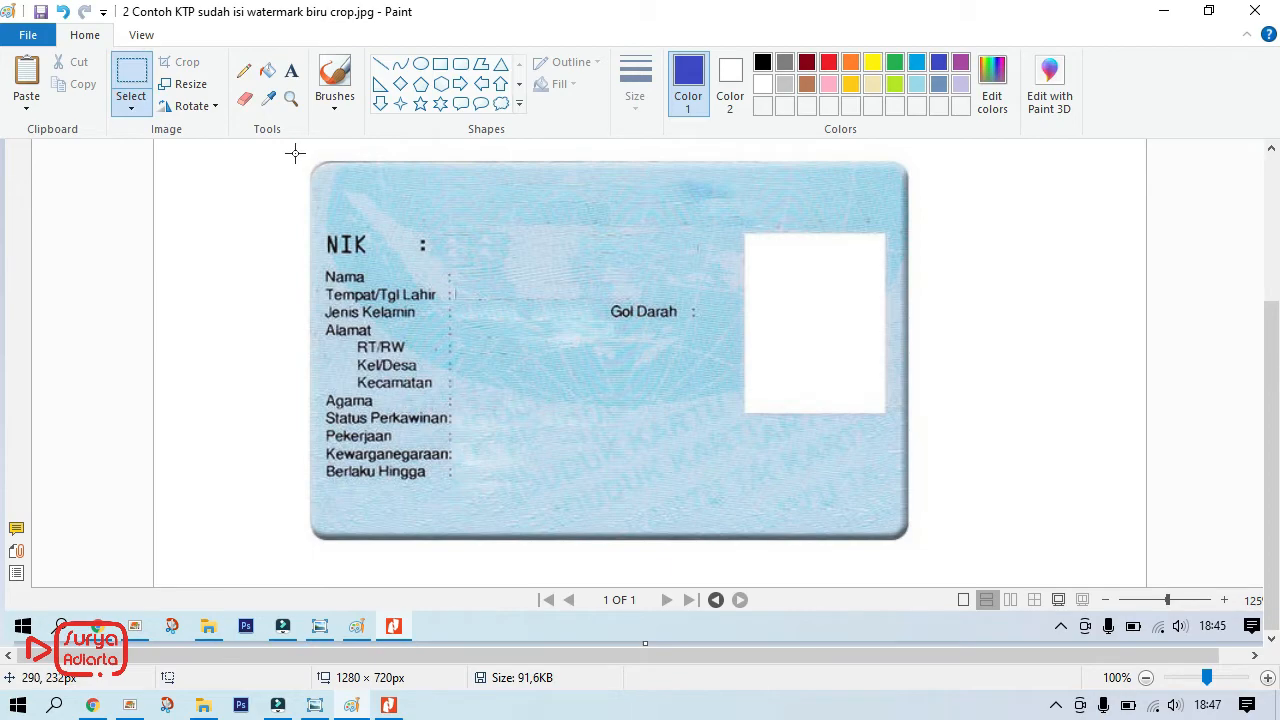
pyautogui.moveTo(304, 157); pyautogui.dragTo(917, 548)
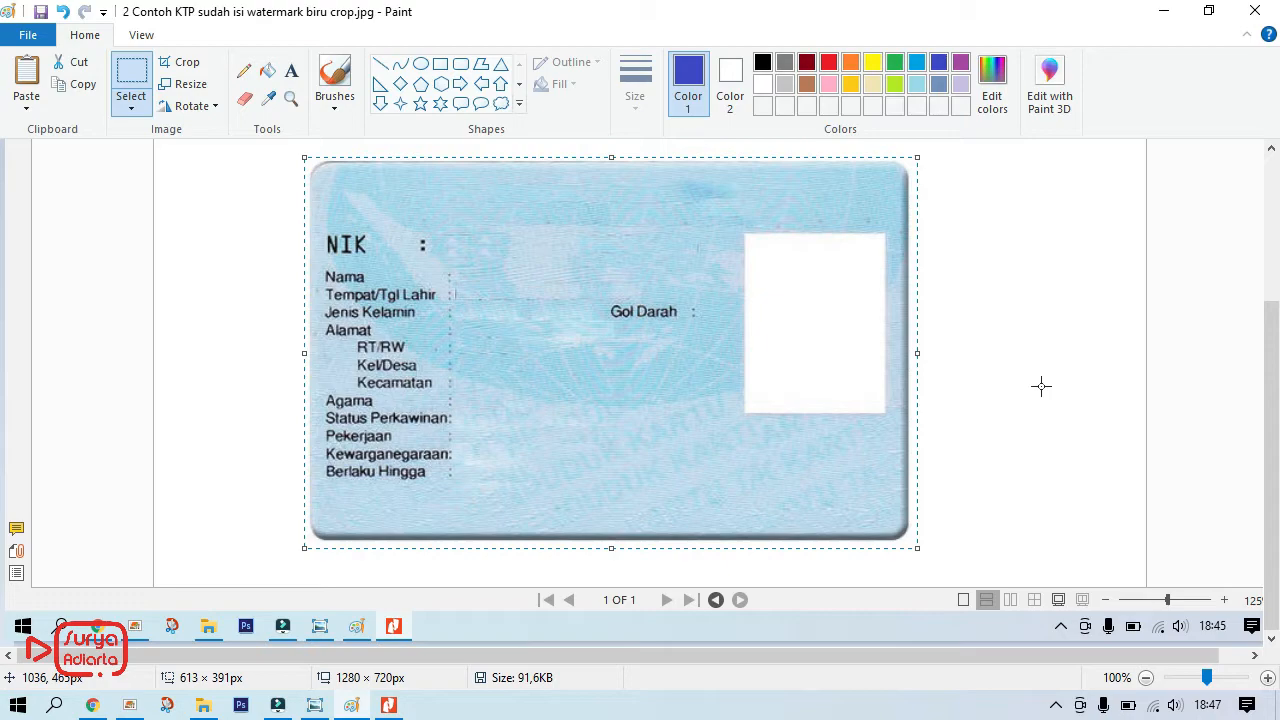
pyautogui.click(188, 66)
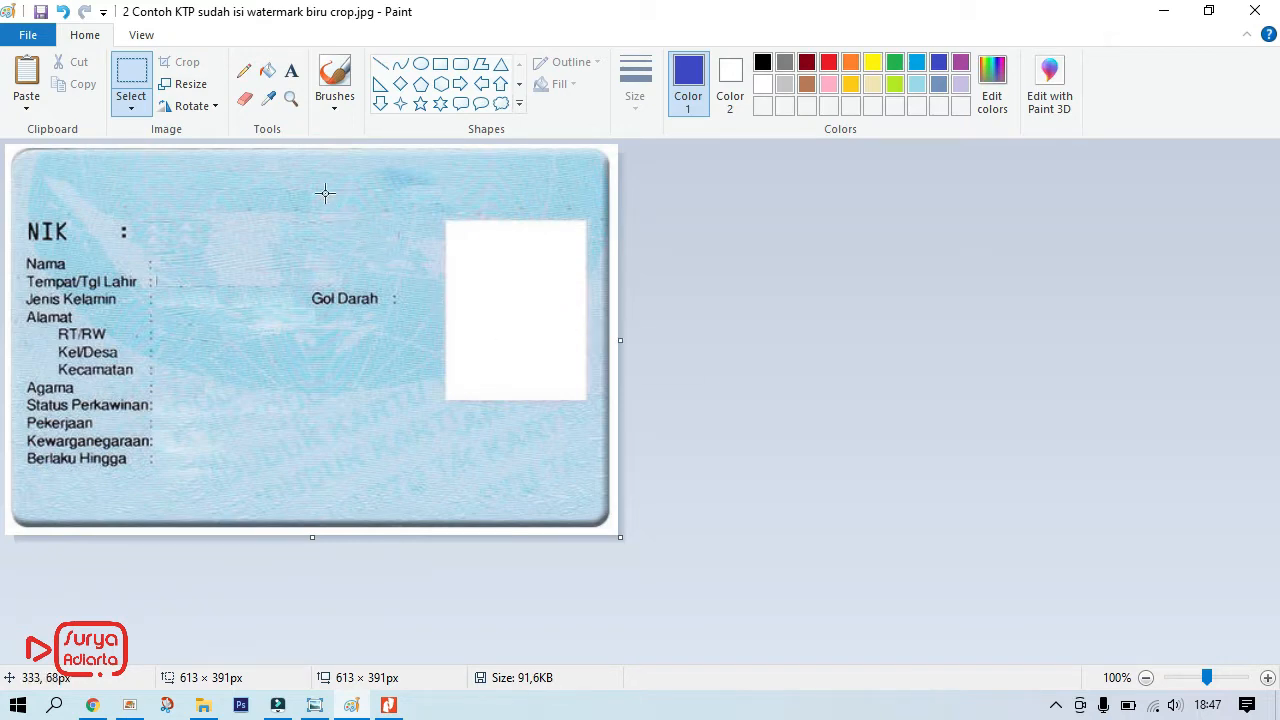
# Add a transparent blue Calibri 18 text box beside Berlaku Hingga on the card, reading "untuk melamar kerja di PT. XYZ".
pyautogui.click(291, 70)
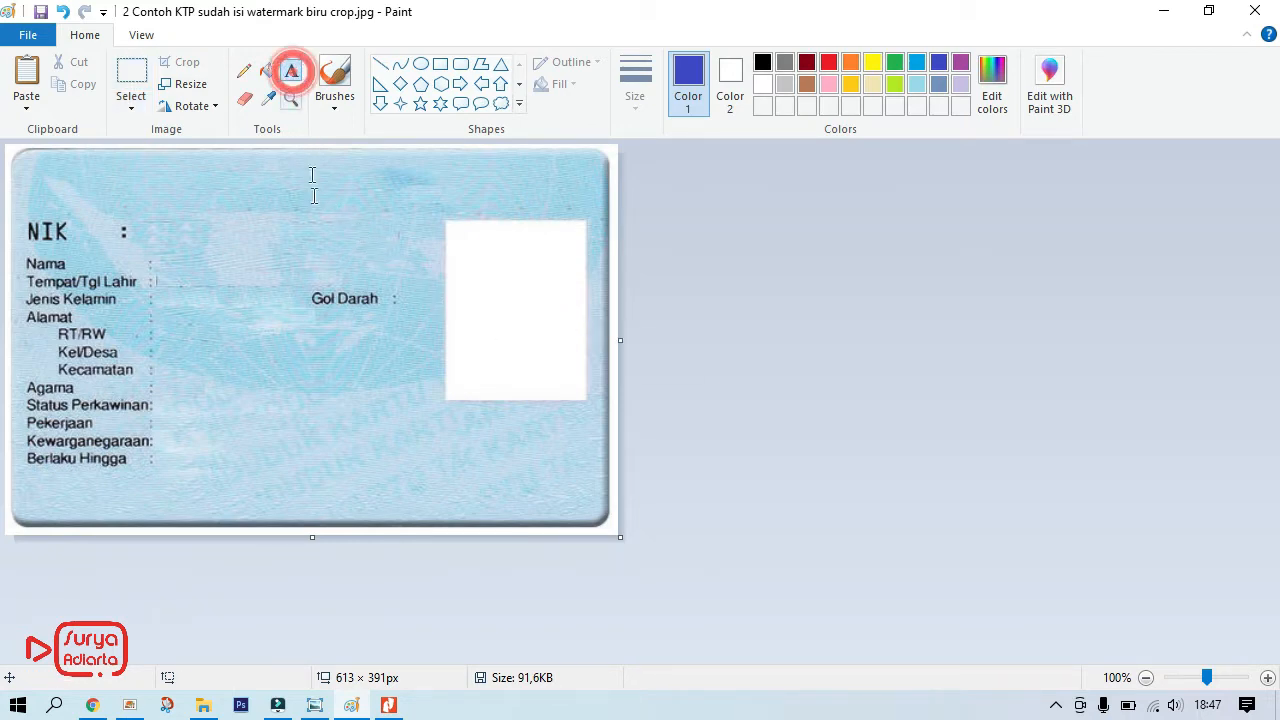
pyautogui.click(236, 468)
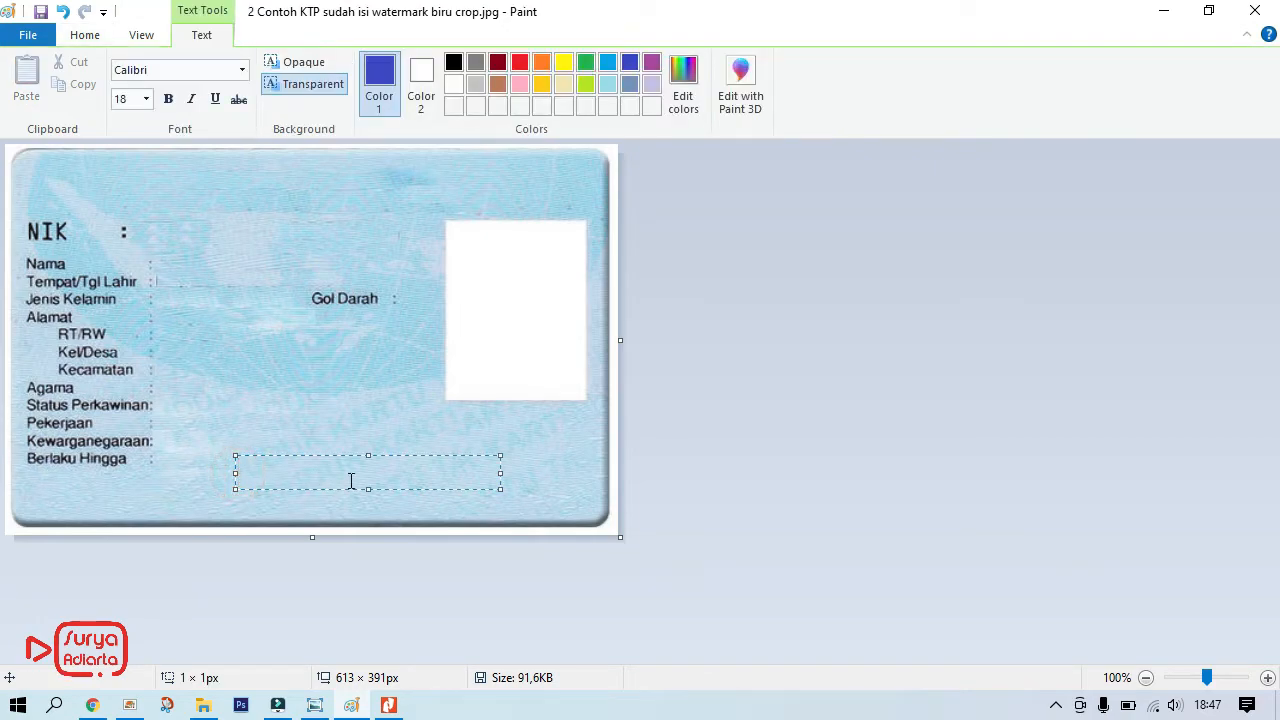
pyautogui.press('Return')
pyautogui.press('Return')
pyautogui.write('untuk ')
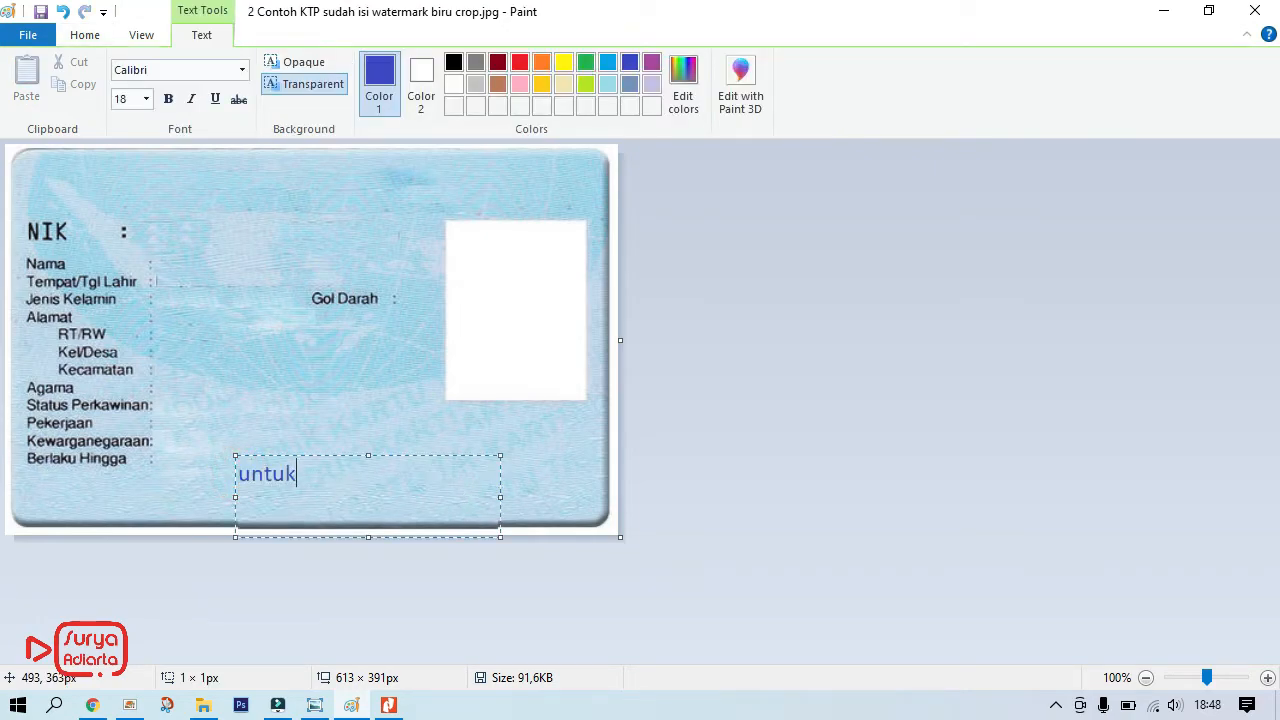
pyautogui.write('melamar kerja di ')
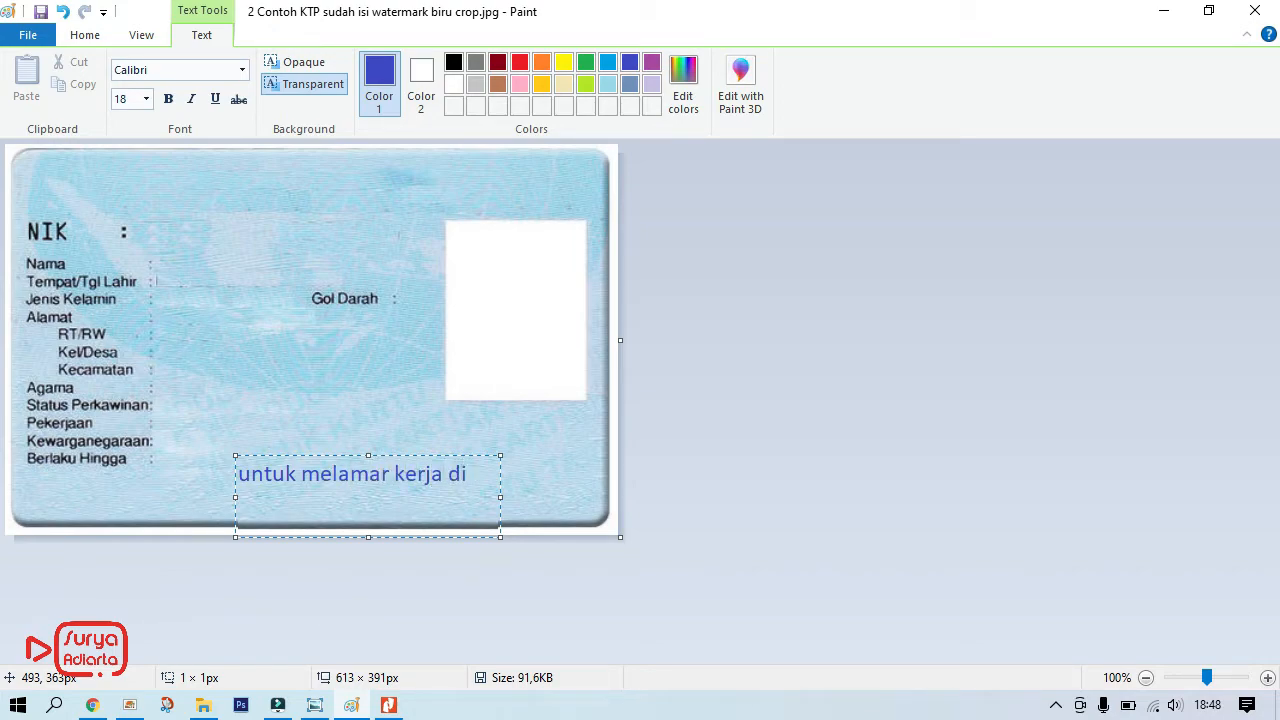
pyautogui.write('PT. XYZ')
pyautogui.press('Return')
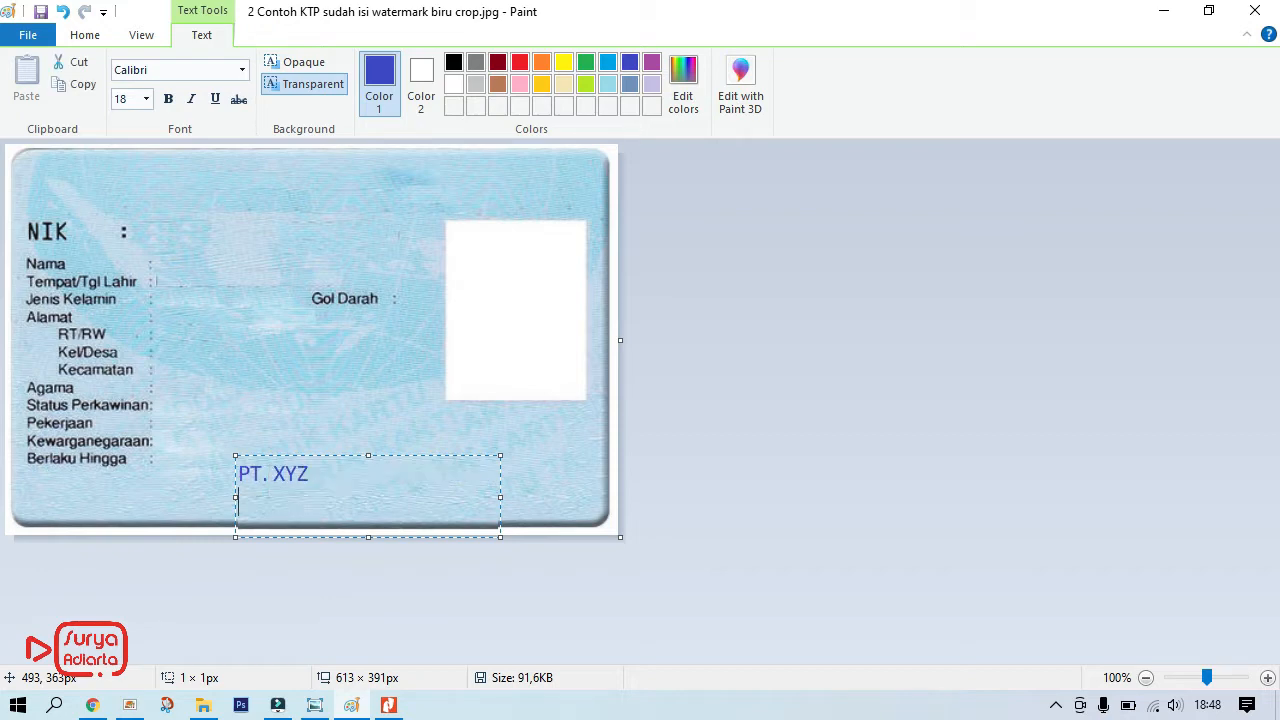
# Add "tanggal 11 september 2021" as the watermark's second line and widen the text box until each line fits.
pyautogui.write('tanggal 11 ')
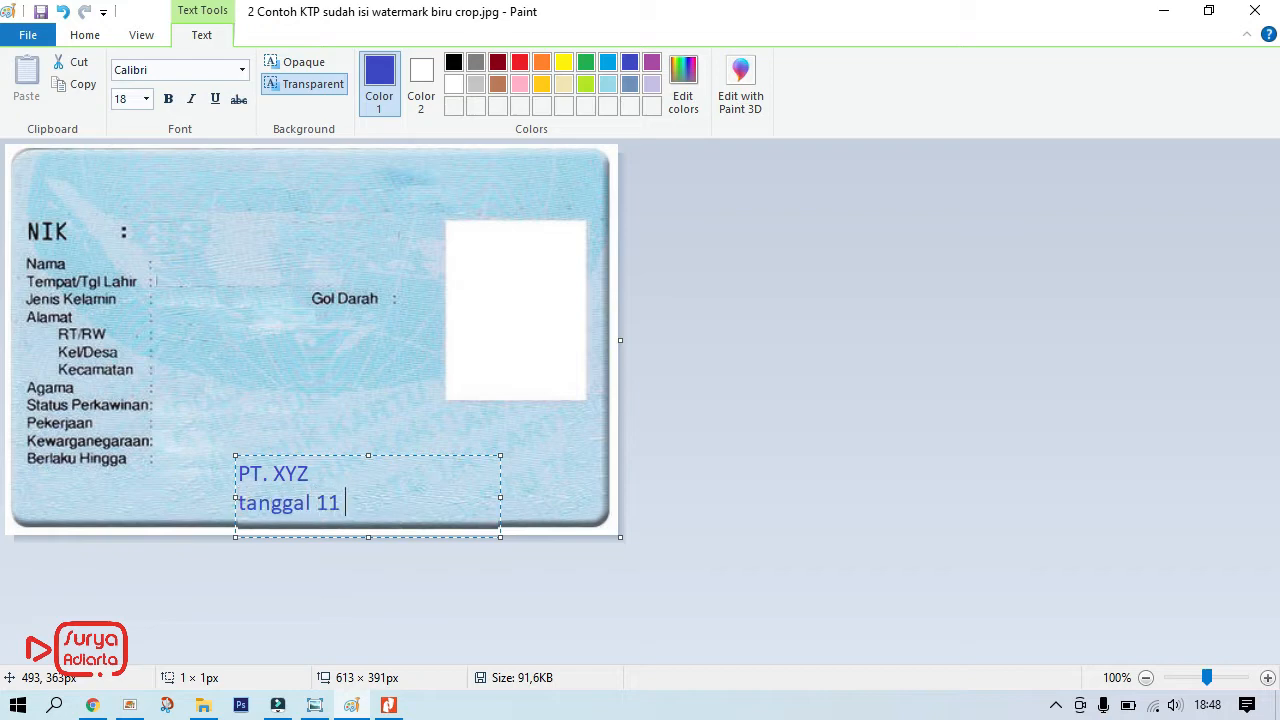
pyautogui.write('septemb')
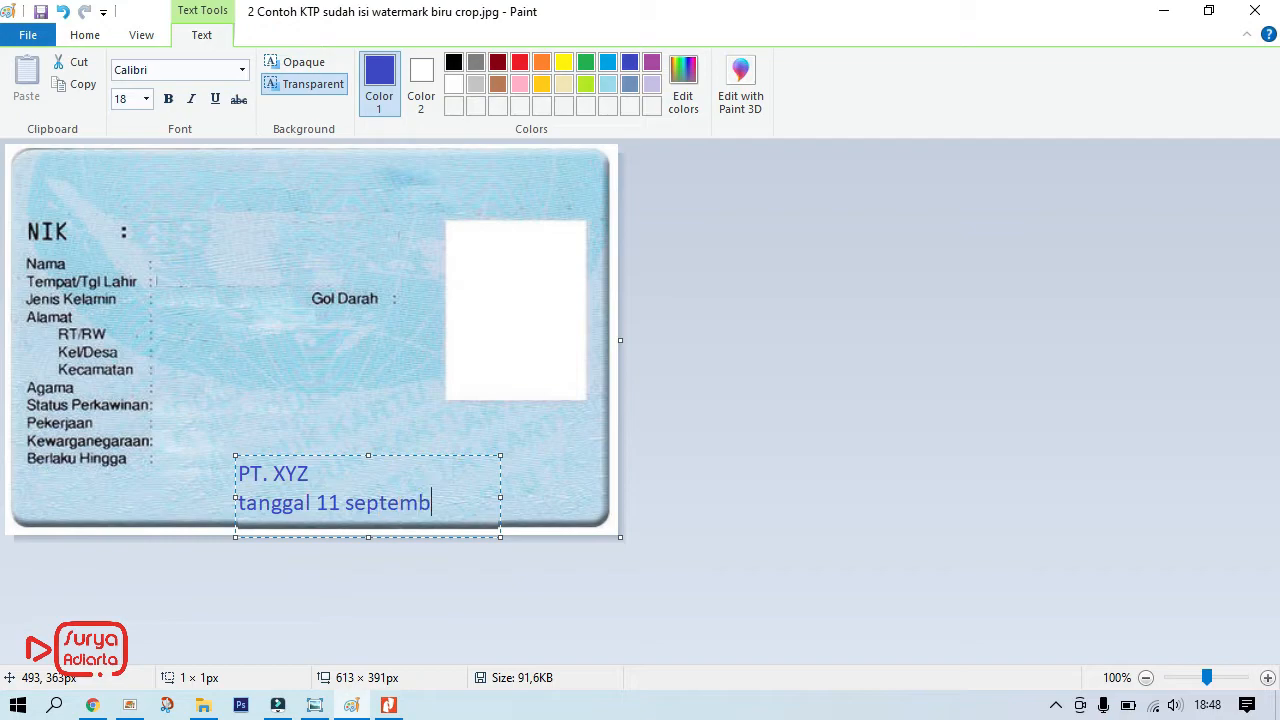
pyautogui.write('er 2021')
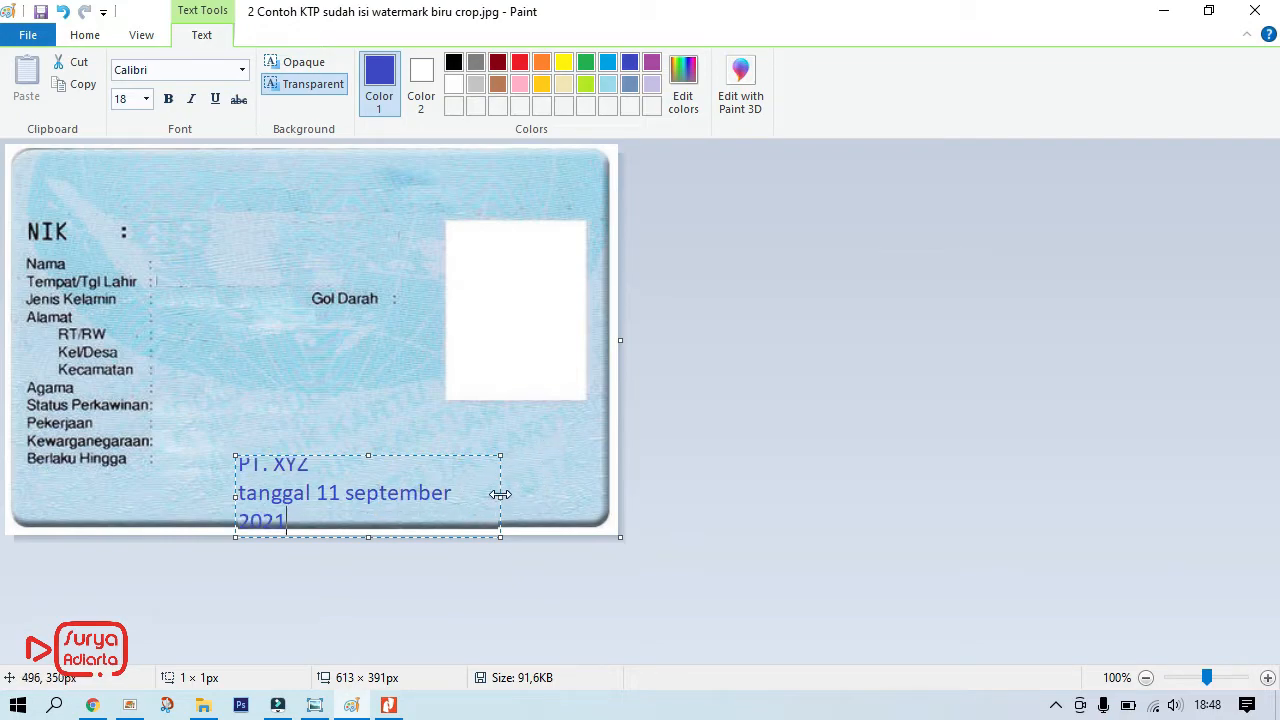
pyautogui.moveTo(500, 495); pyautogui.dragTo(588, 491)
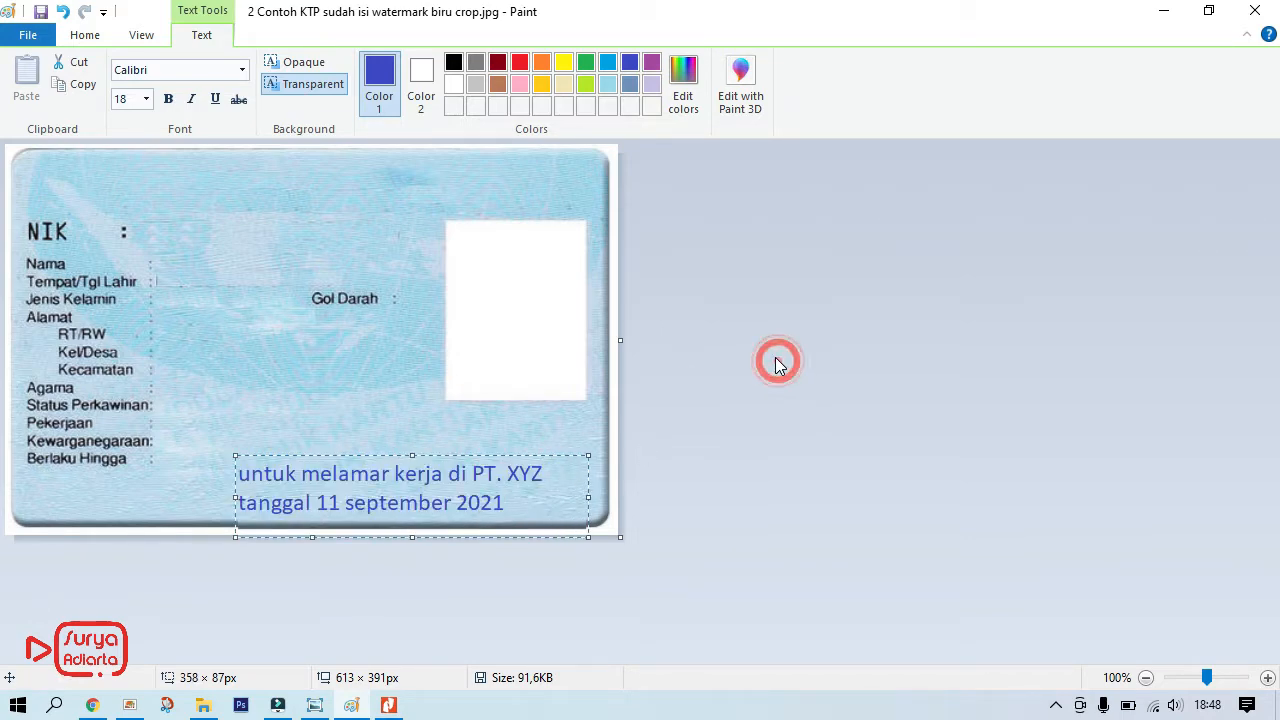
pyautogui.click(543, 189)
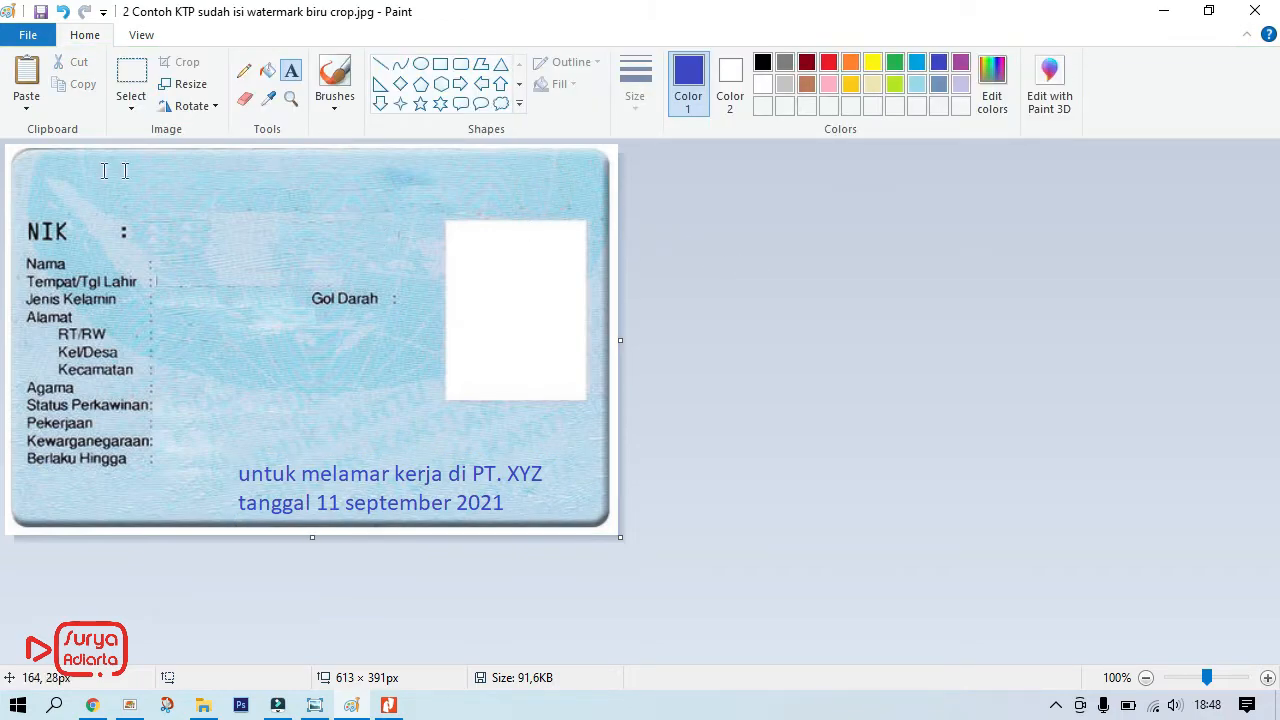
# Save the watermarked card in the Pictures folder as 2 Contoh KTP sudah isi watermark biru crop 2.jpg.
pyautogui.click(32, 38)
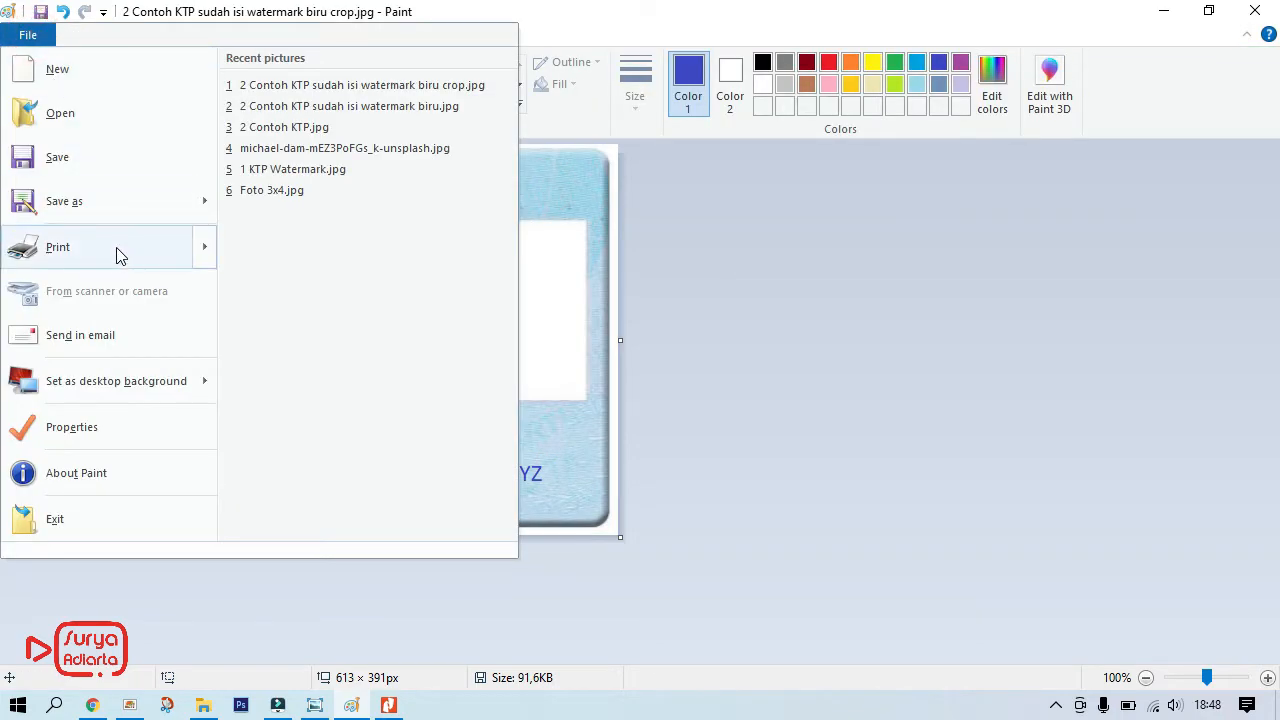
pyautogui.click(106, 200)
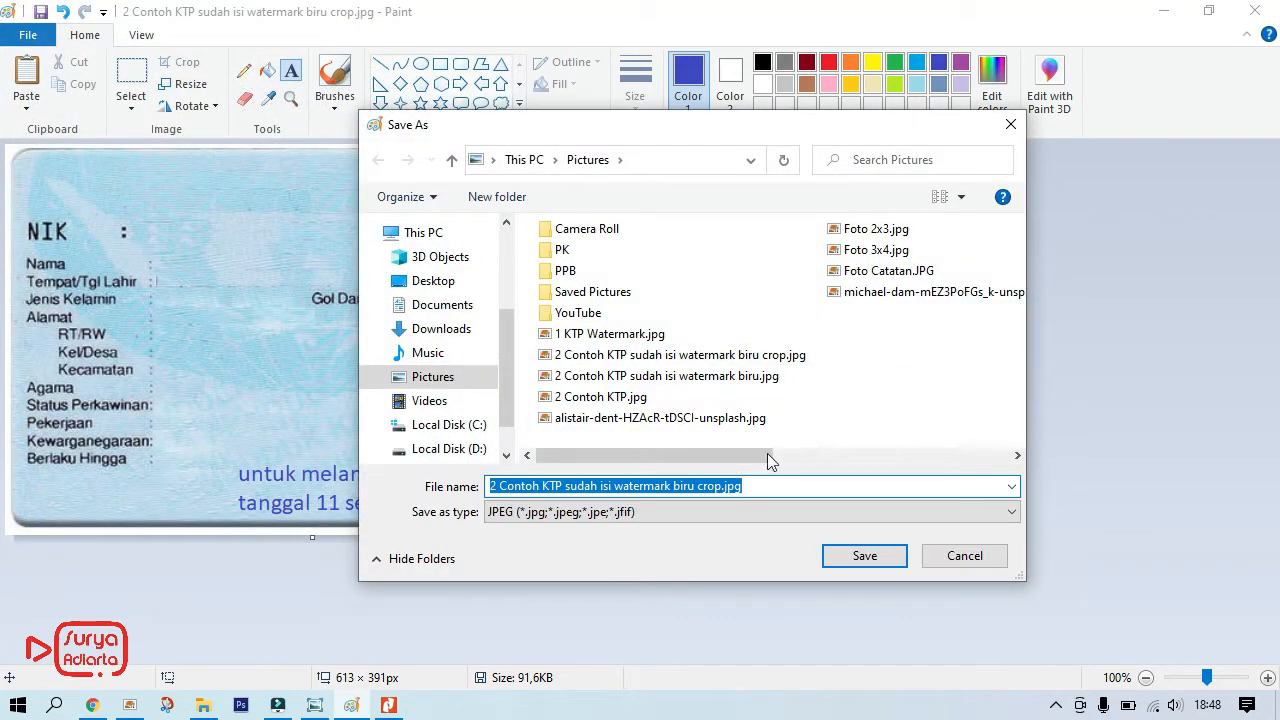
pyautogui.click(705, 486)
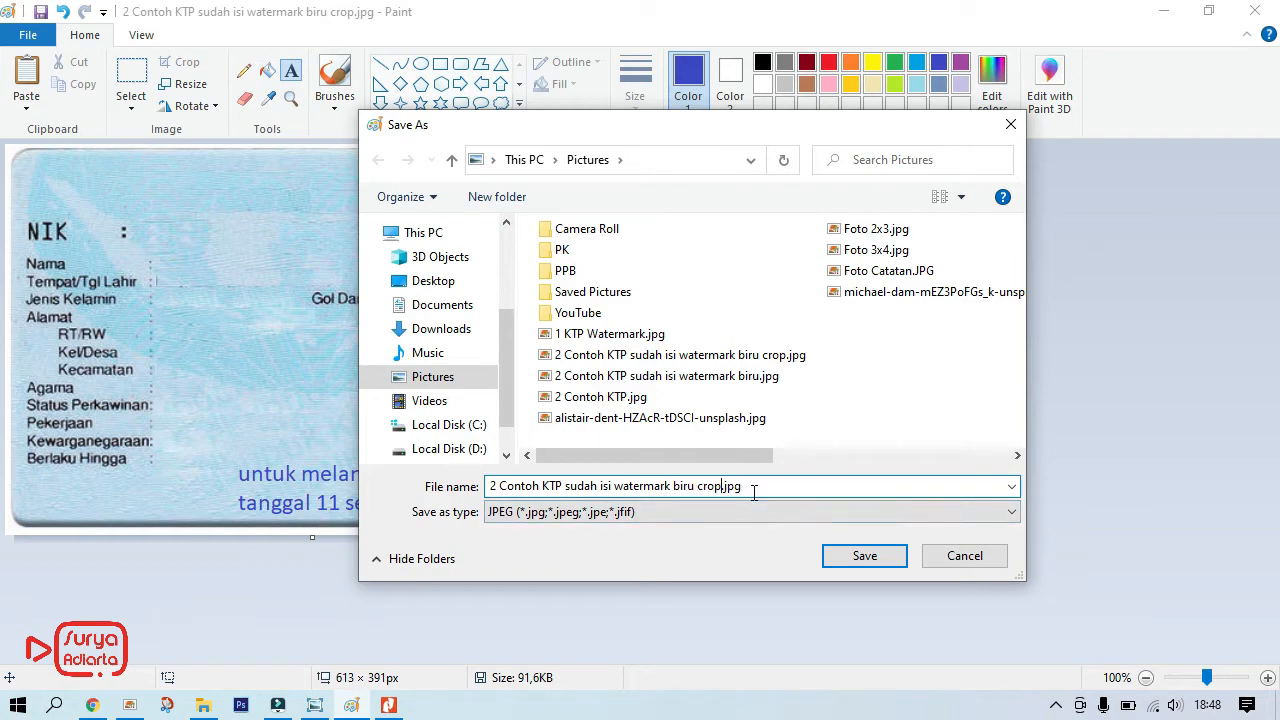
pyautogui.click(857, 556)
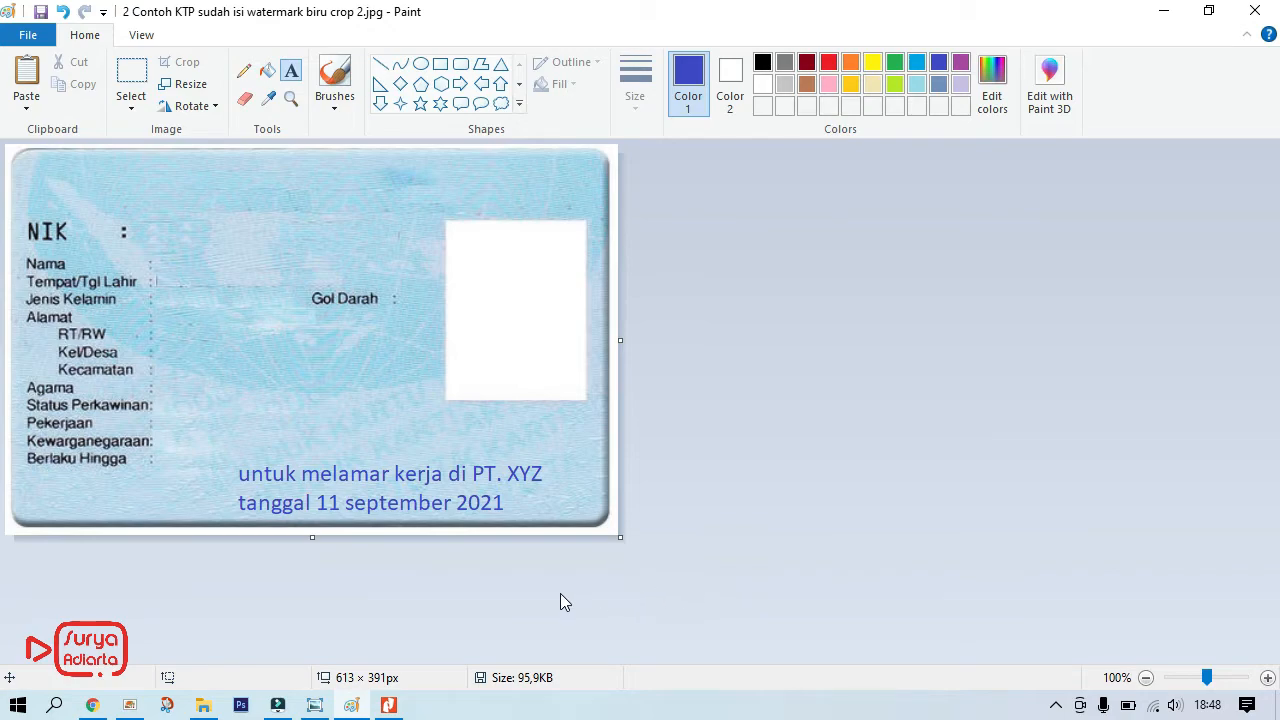
# View 2 Contoh KTP sudah isi watermark biru crop 2.jpg from the Pictures folder, examine the watermark text enlarged, and return to the folder.
pyautogui.click(203, 705)
pyautogui.click(612, 552)
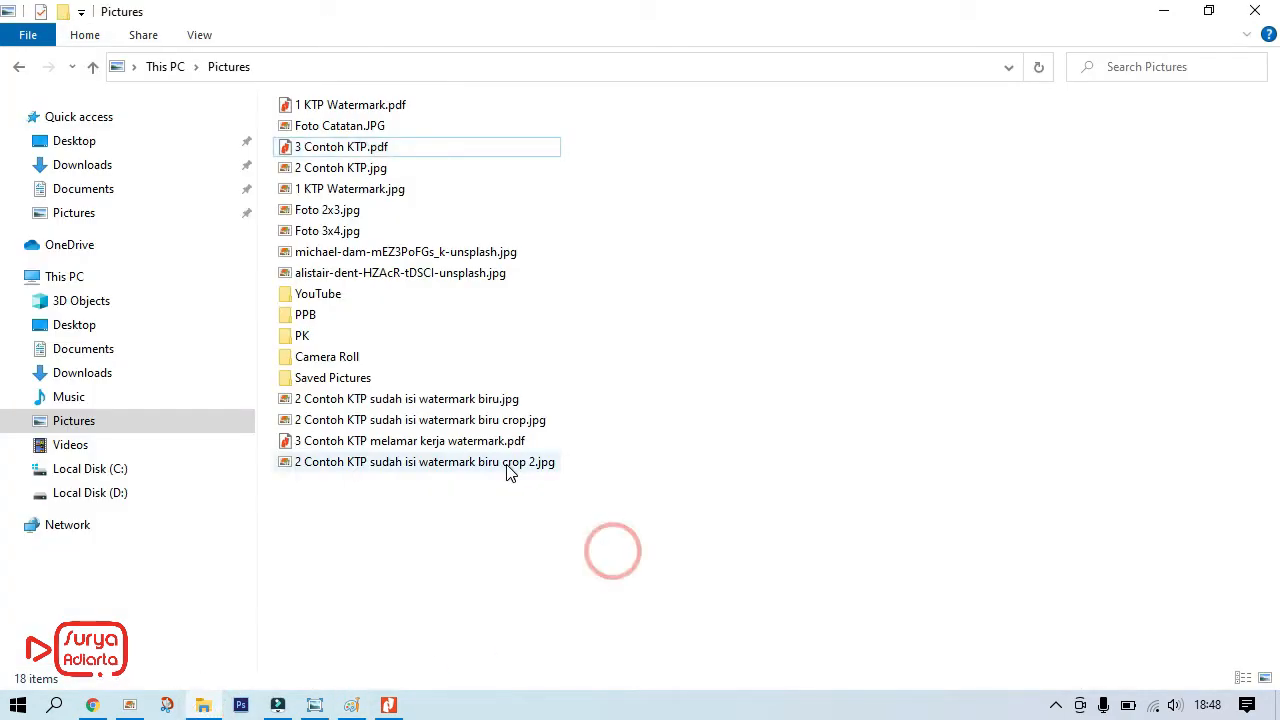
pyautogui.doubleClick(508, 470)
pyautogui.scroll(2, 1043, 360)
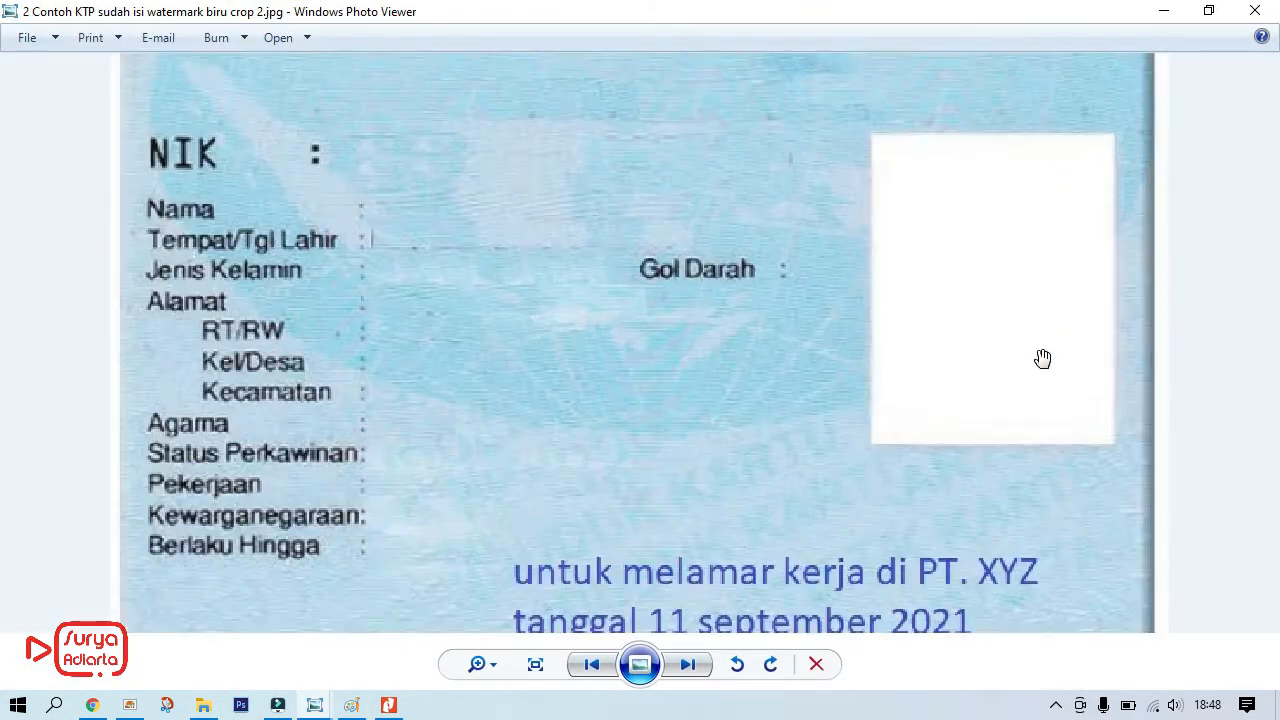
pyautogui.scroll(-2, 1043, 358)
pyautogui.hotkey('alt', 'Tab')
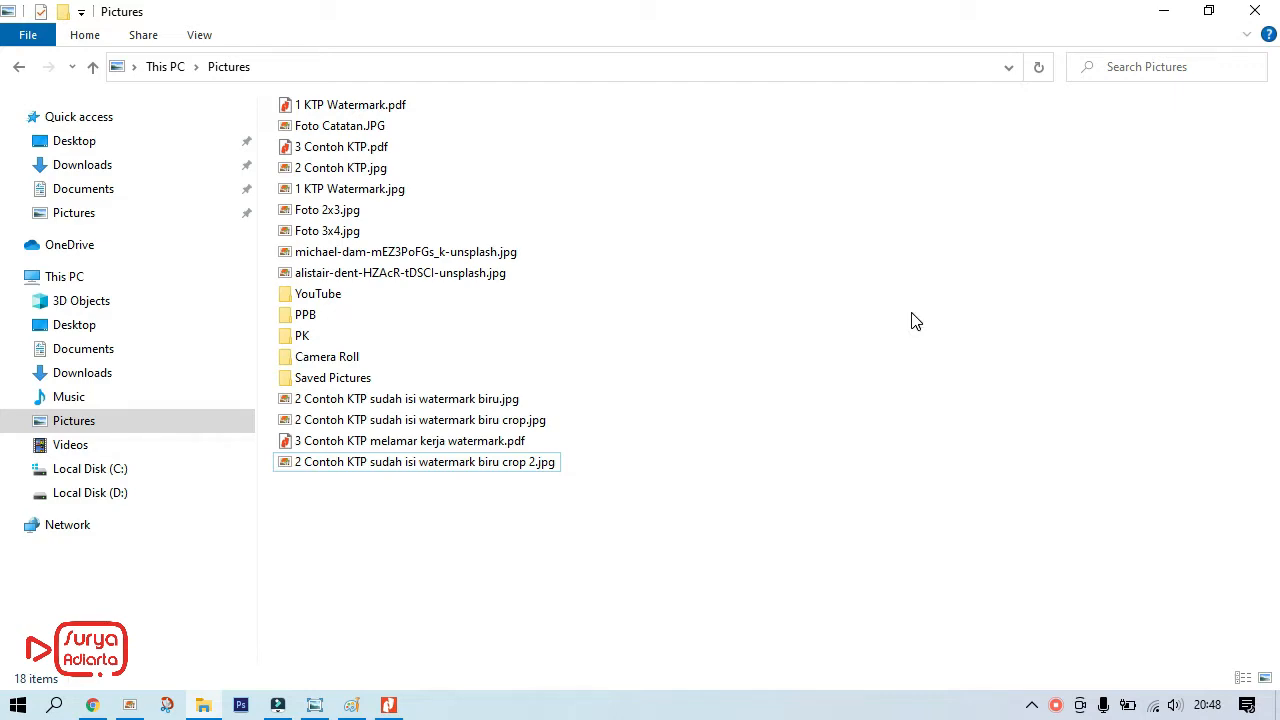
# Preview the portrait photo ending in mEZ3PoFGs_k-unsplash.jpg in the Pictures folder, close the preview, and open the photo in Paint.
pyautogui.doubleClick(502, 252)
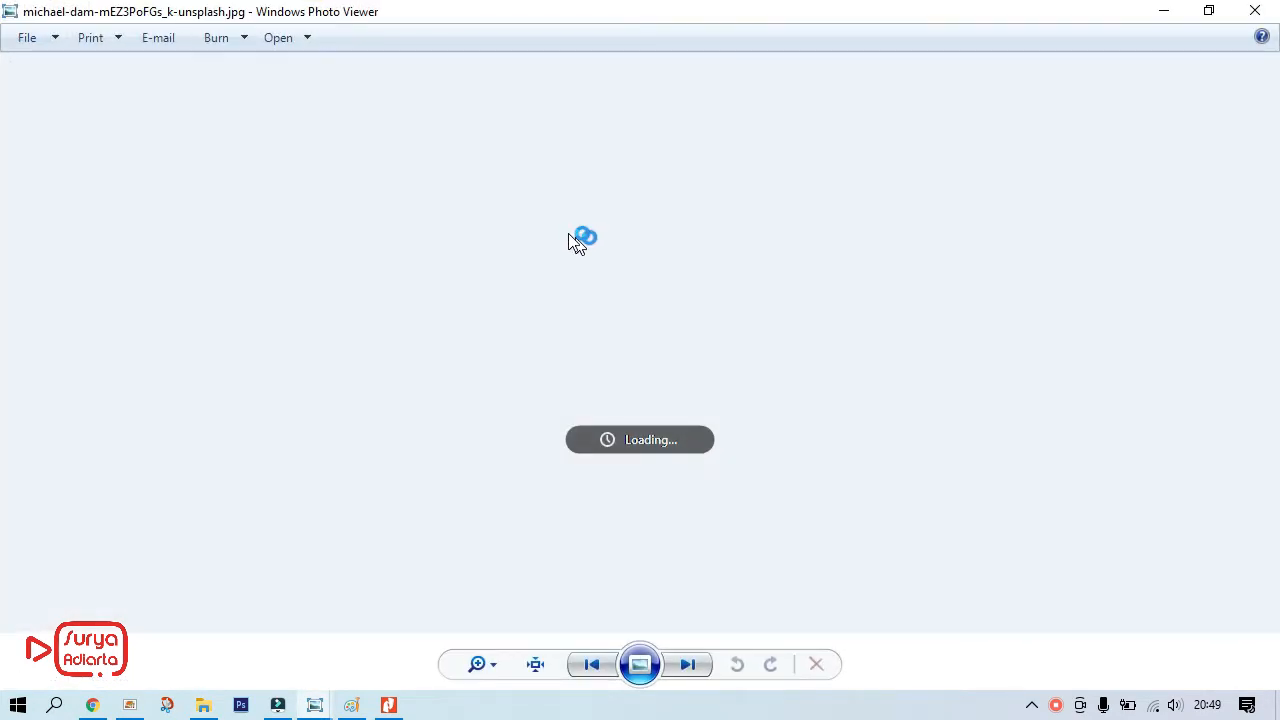
pyautogui.click(1255, 11)
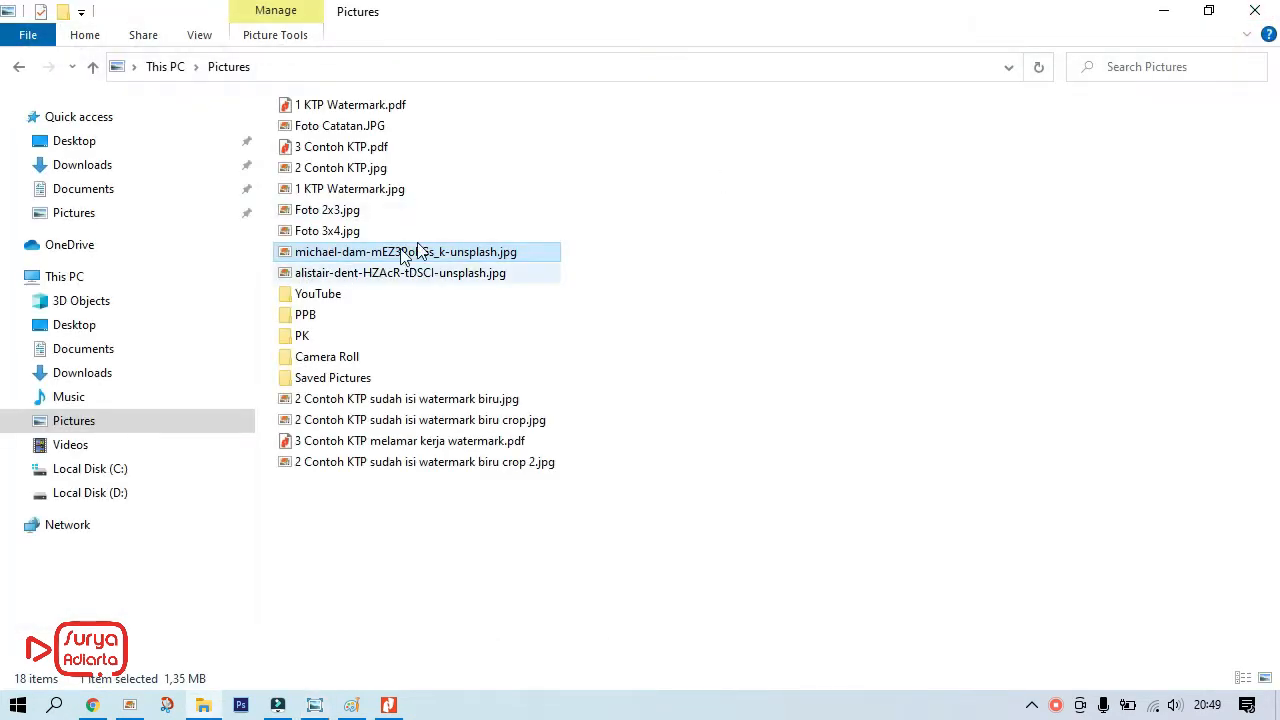
pyautogui.rightClick(443, 258)
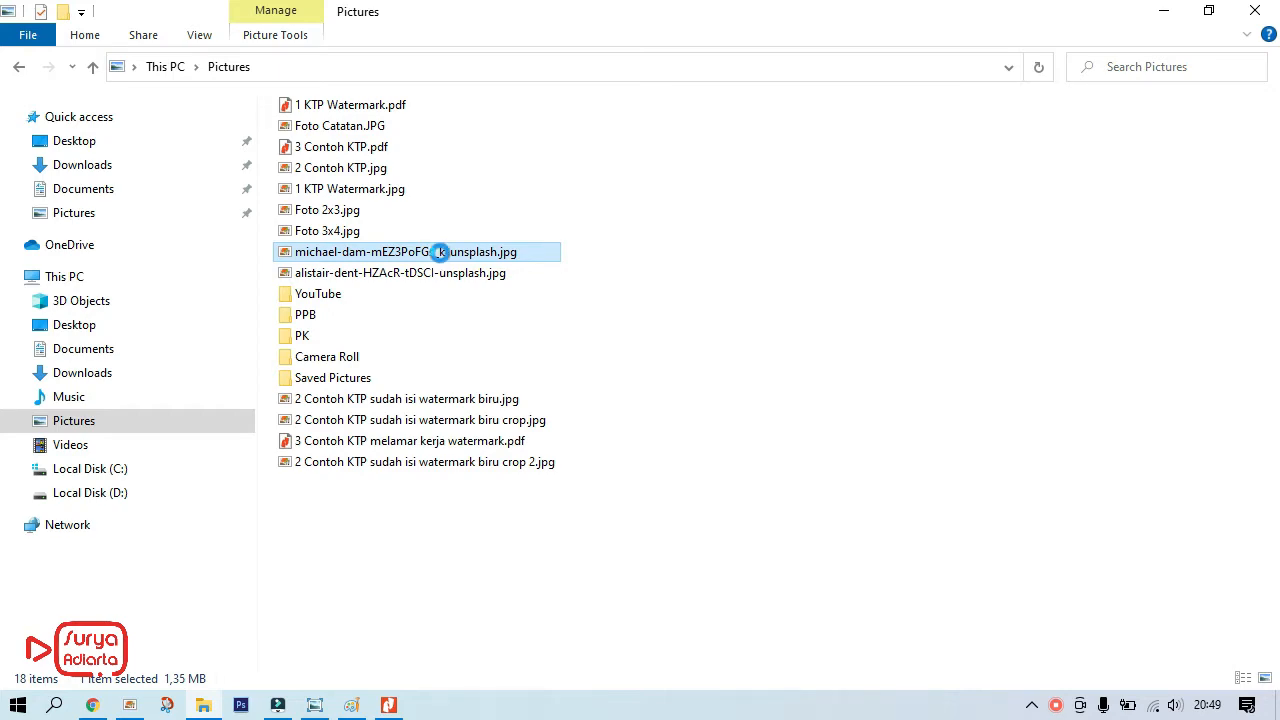
pyautogui.click(848, 472)
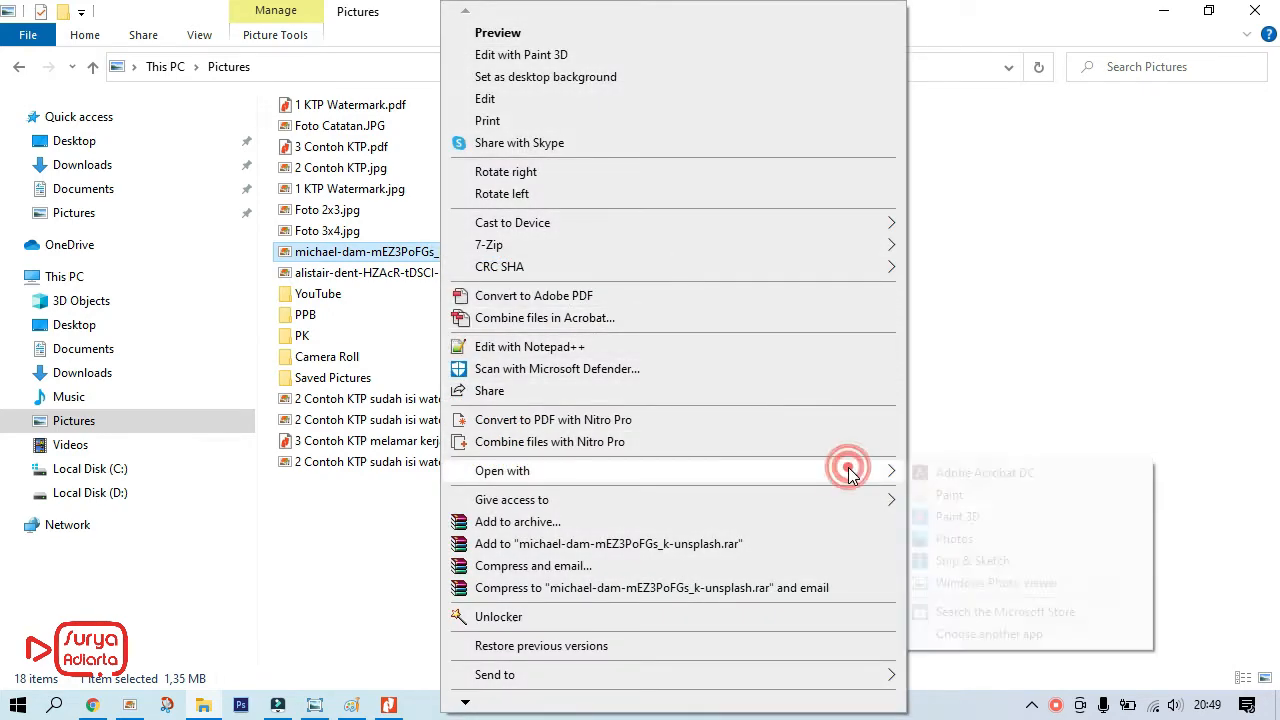
pyautogui.click(945, 493)
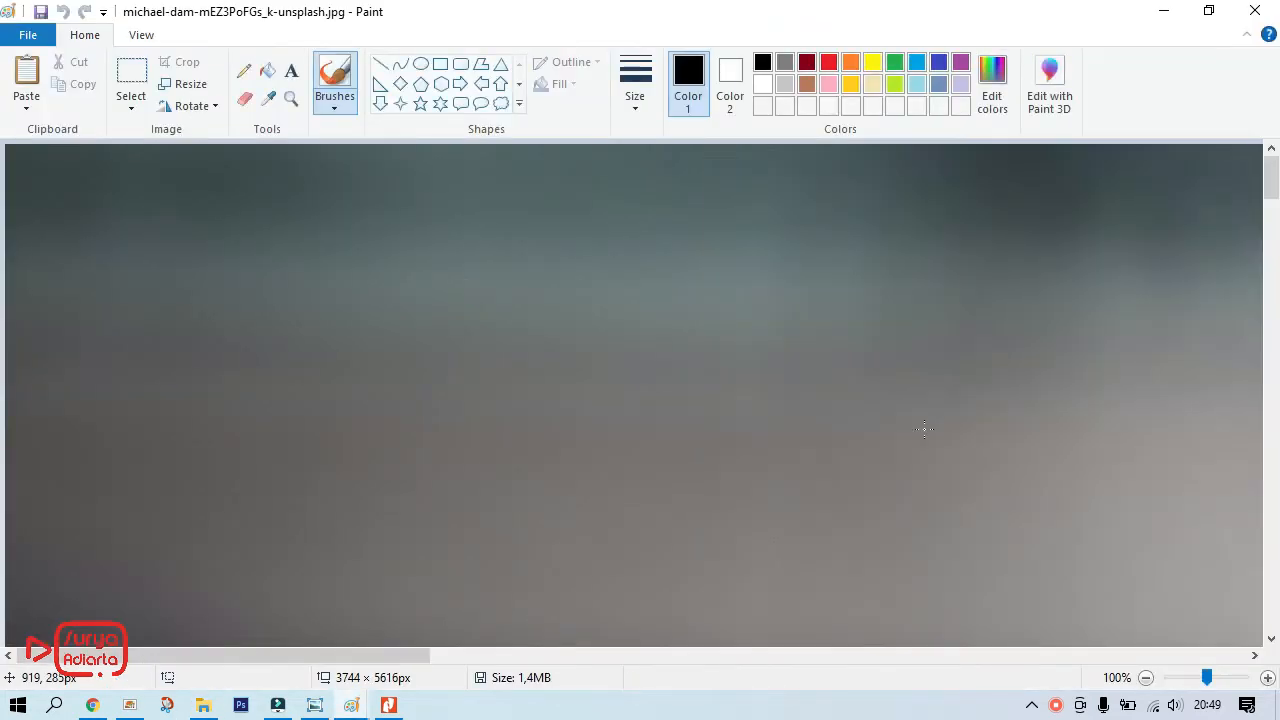
# Place a wide text box across the red sweater in the portrait, with yellow text colour and font size 72.
pyautogui.click(1146, 678)
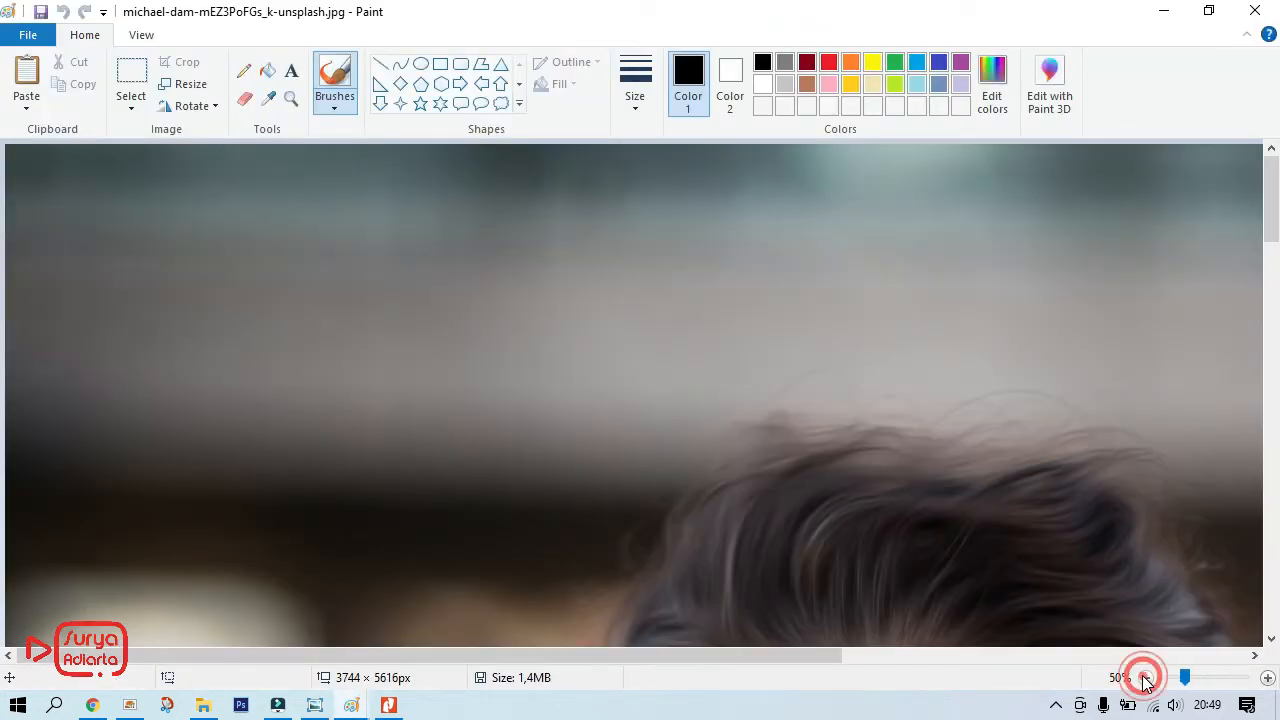
pyautogui.click(1146, 678)
pyautogui.click(1146, 678)
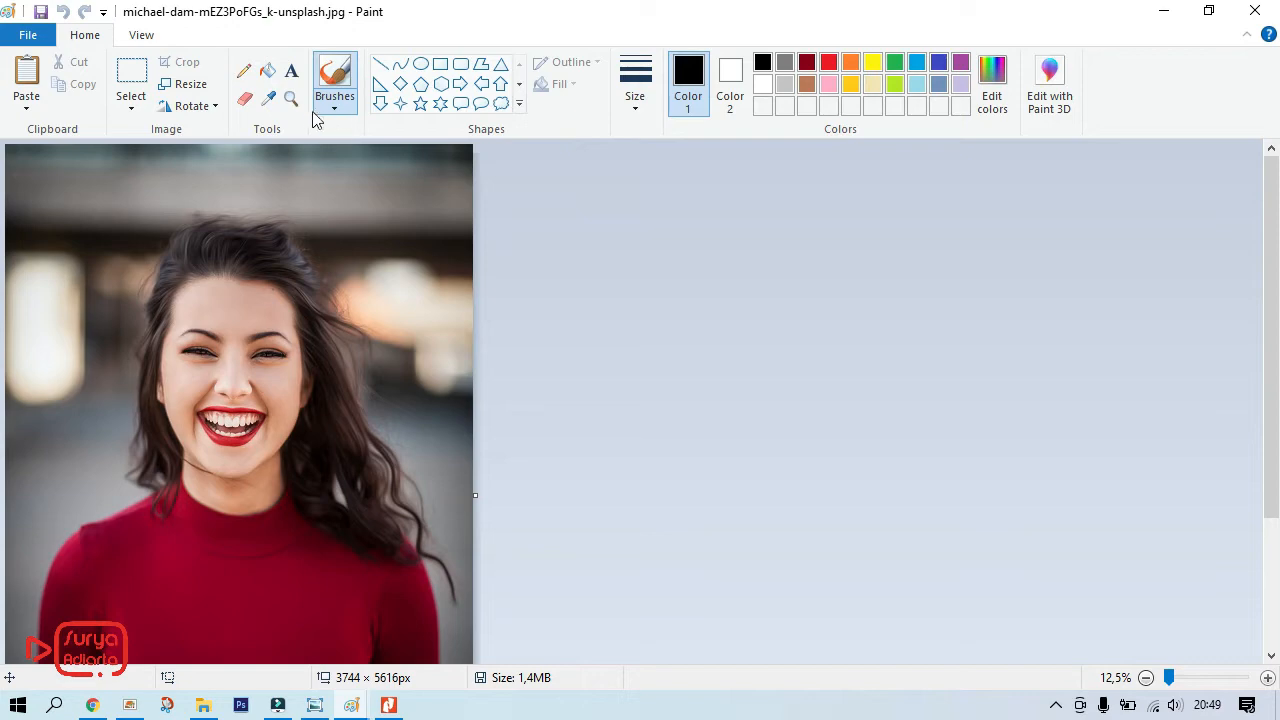
pyautogui.click(291, 72)
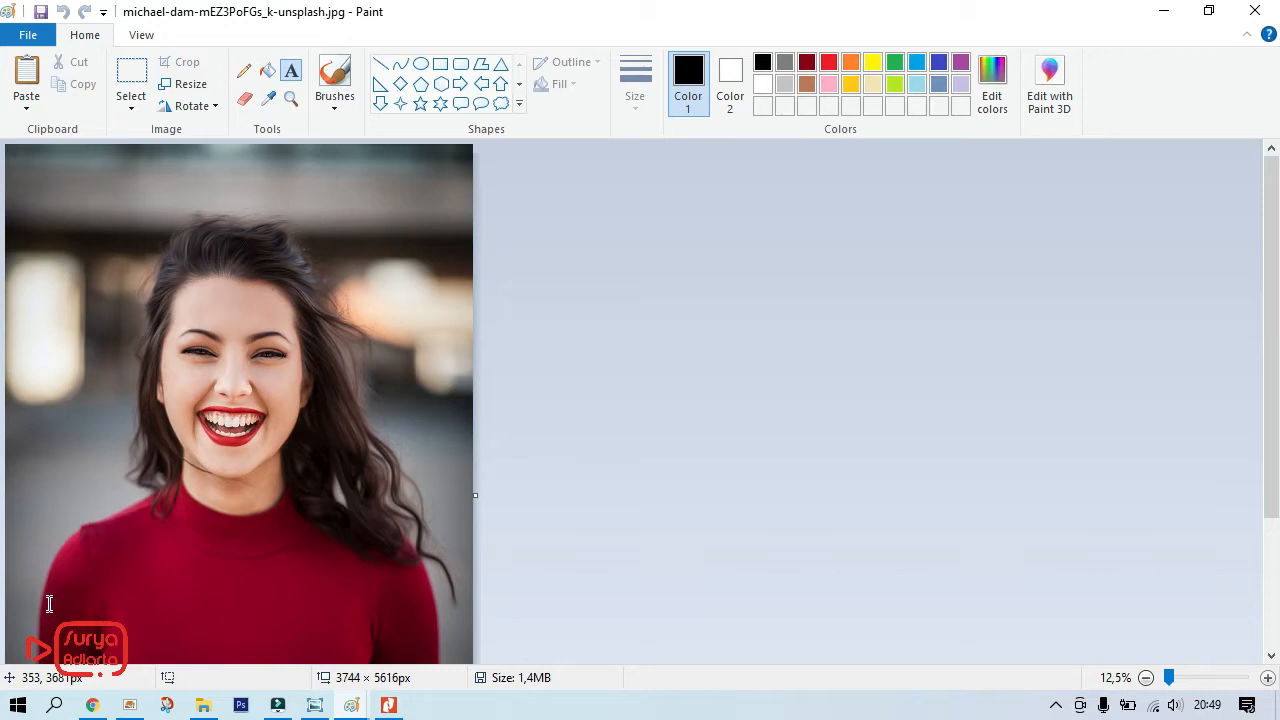
pyautogui.moveTo(46, 582); pyautogui.dragTo(351, 622)
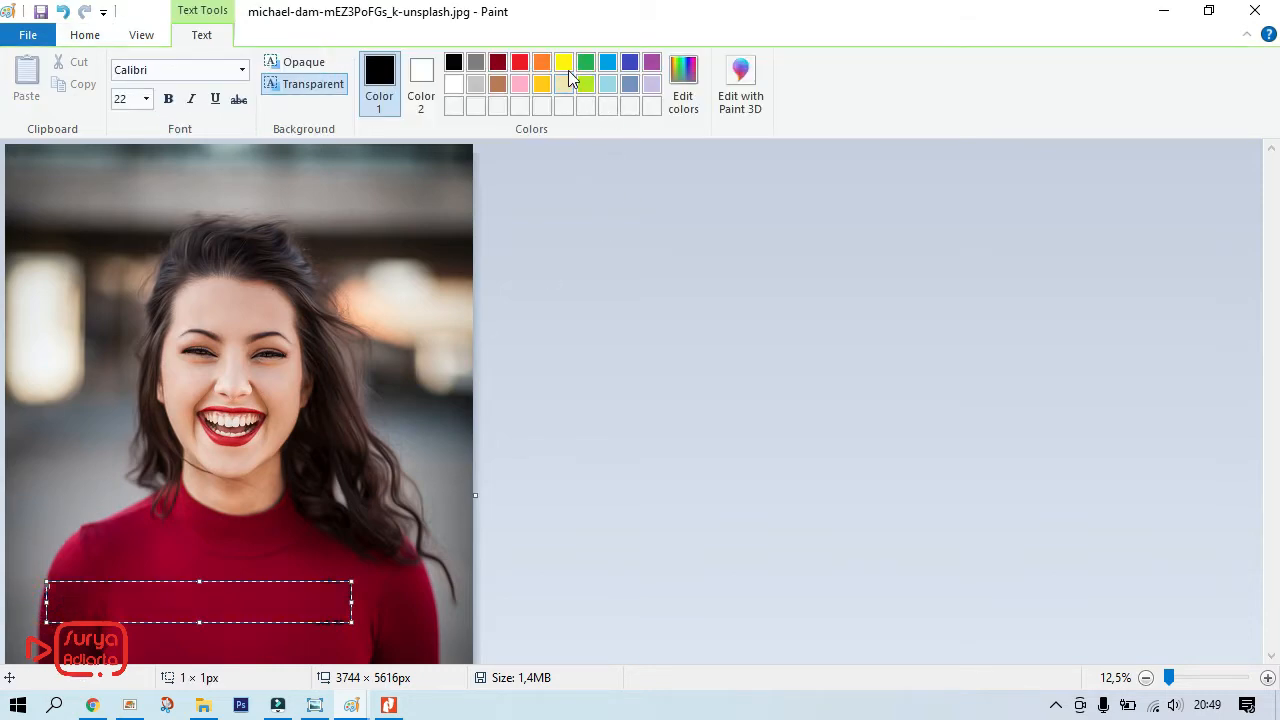
pyautogui.click(564, 62)
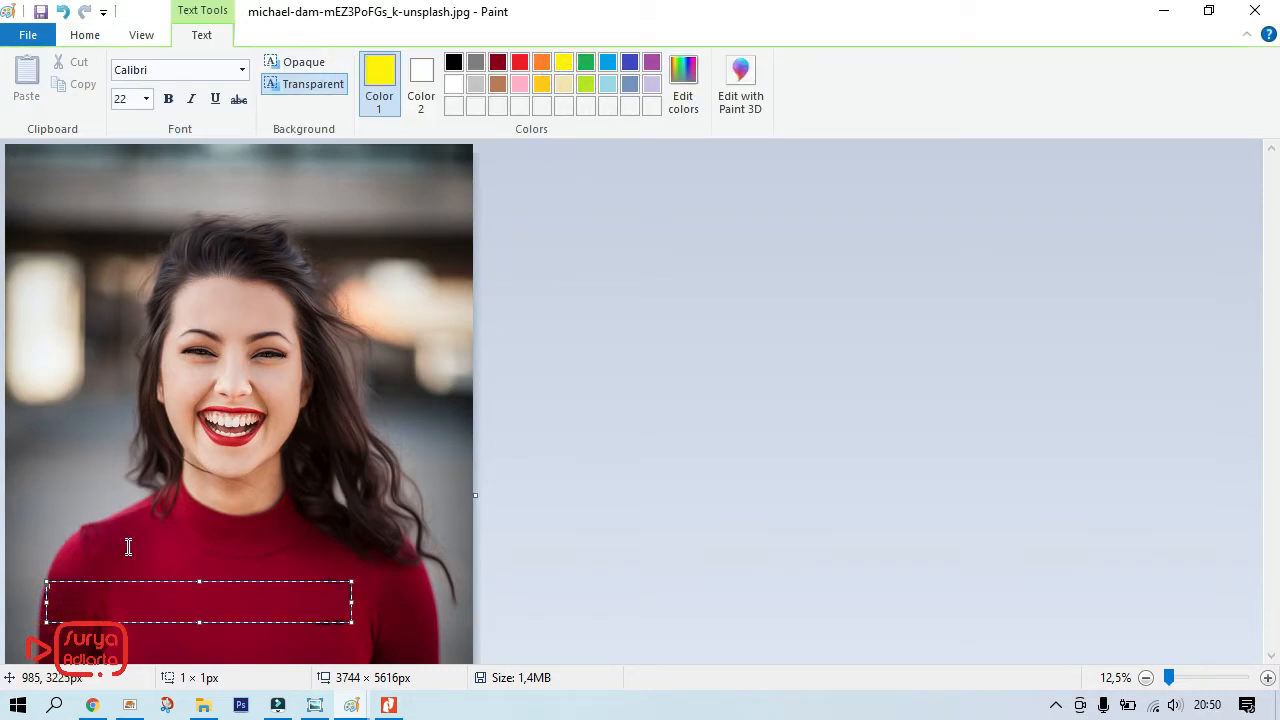
pyautogui.click(146, 99)
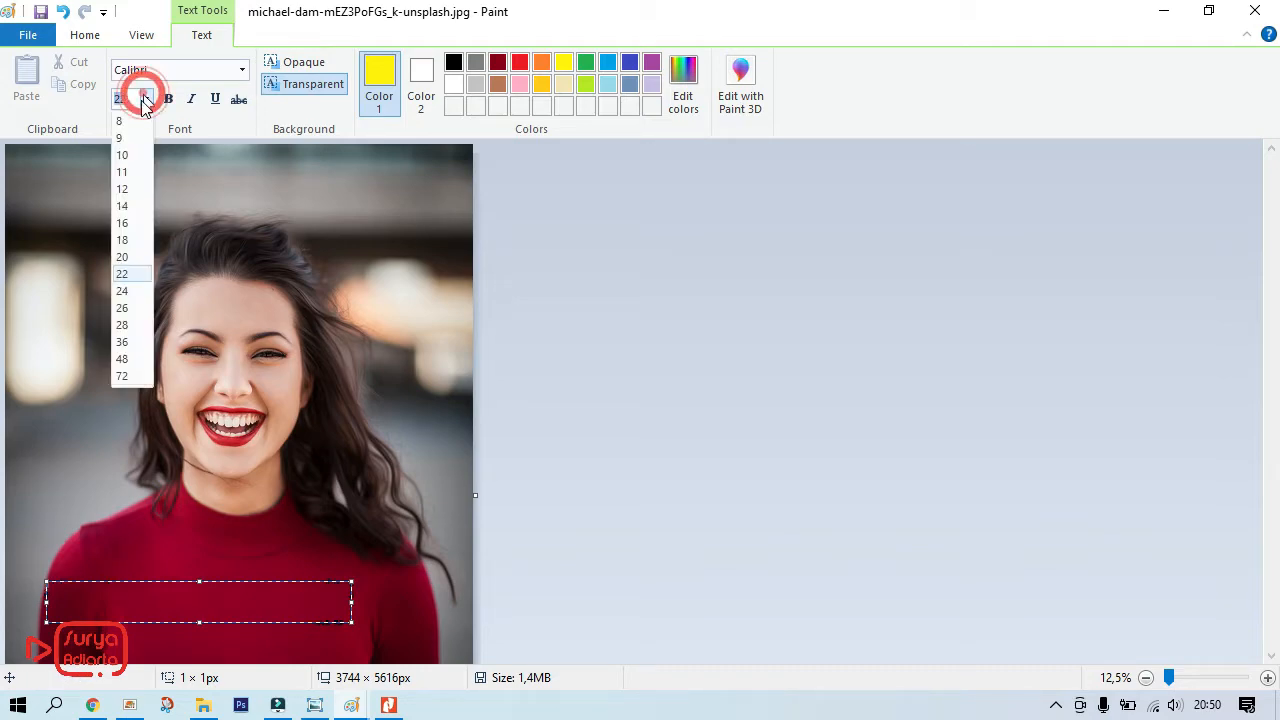
pyautogui.click(125, 375)
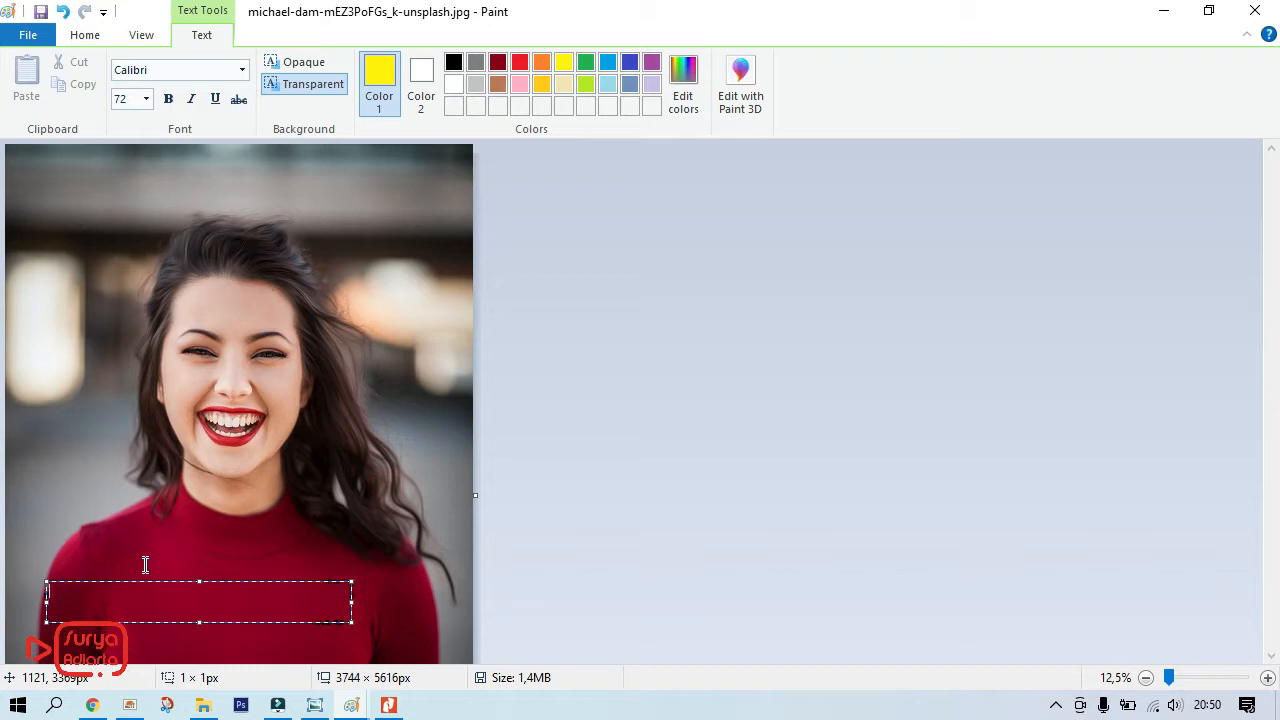
# Enter the watermark text "untuk diupload ke sistem informasi akademik" with "tanggal 11 september 2021" on a second line.
pyautogui.write('untuk diupload ke sistem')
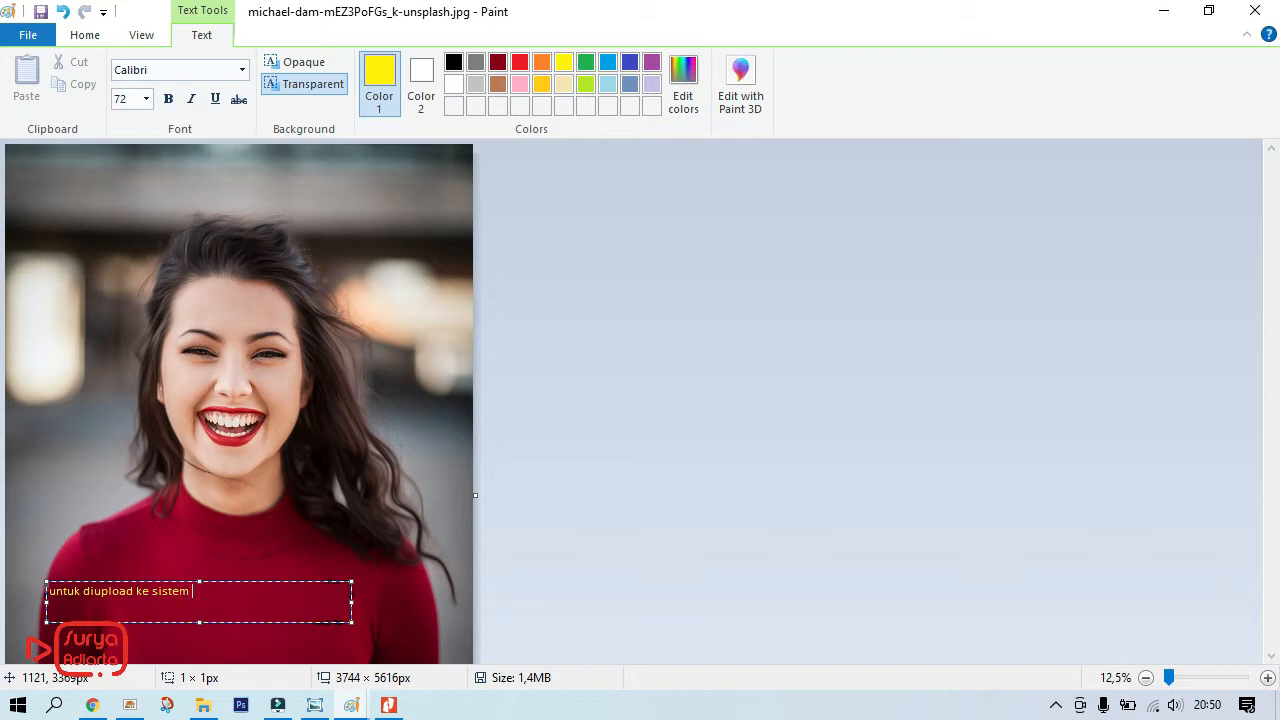
pyautogui.write(' informasi akademik')
pyautogui.hotkey('ctrl', 'a')
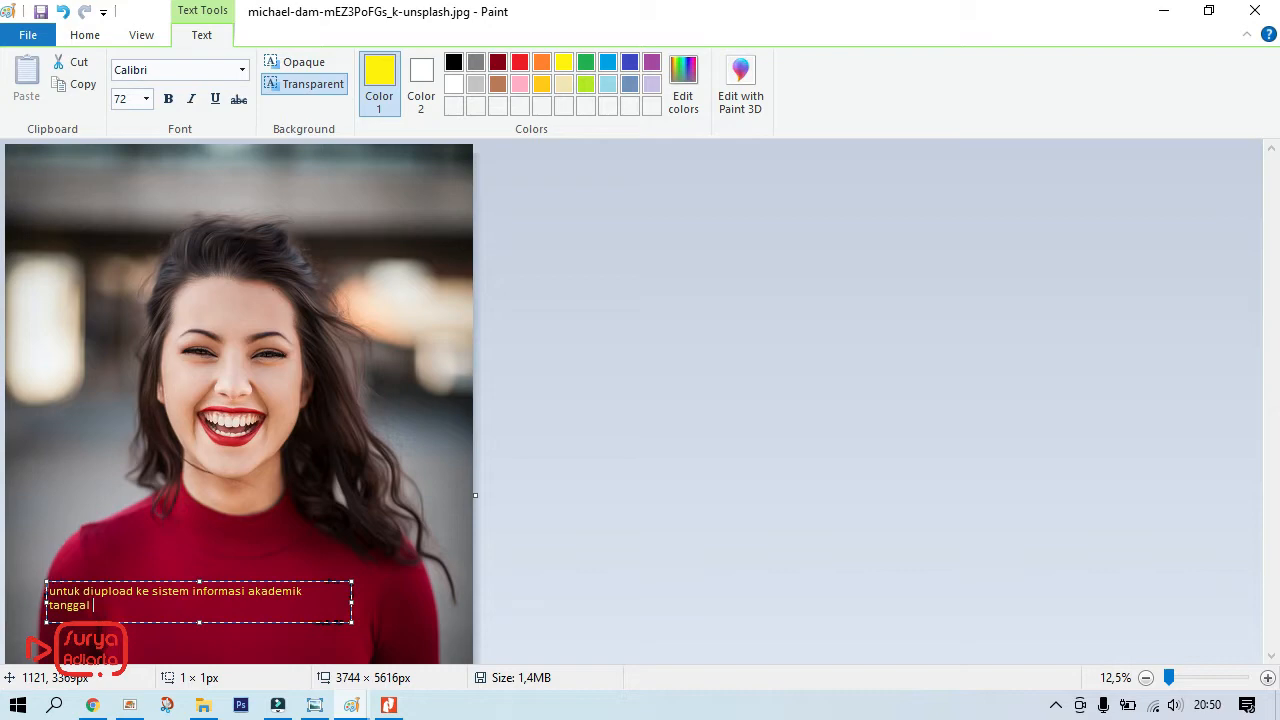
pyautogui.write('tanggal 11 september 2021')
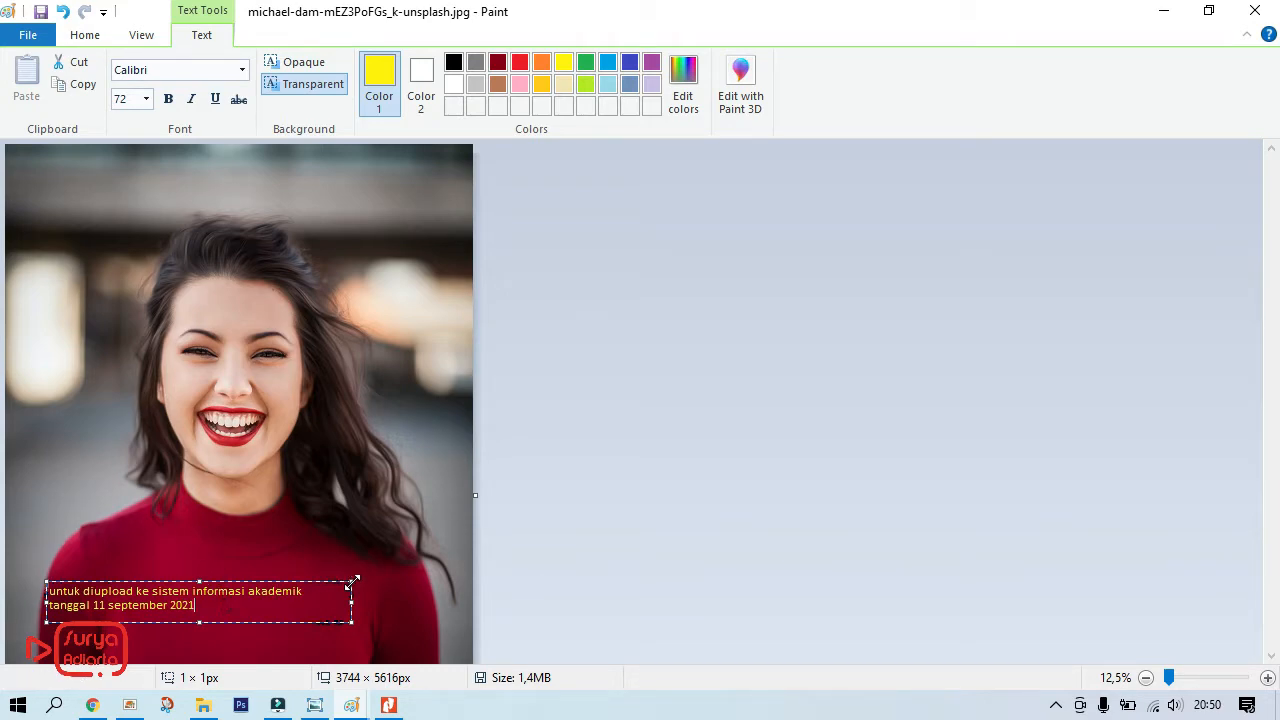
# Enlarge the text box, set the whole watermark text to size 120, widen the box so the first line fits, and commit the text.
pyautogui.moveTo(351, 582); pyautogui.dragTo(386, 541)
pyautogui.click(238, 590)
pyautogui.hotkey('ctrl', 'a')
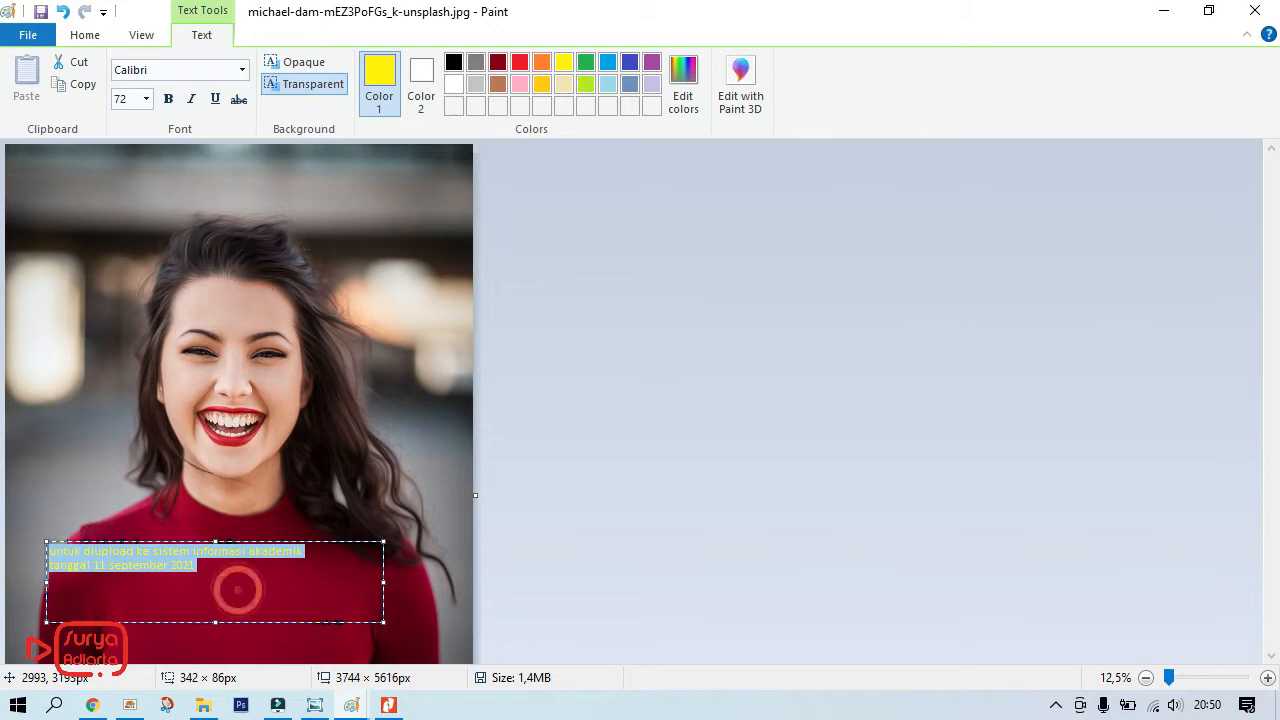
pyautogui.click(130, 104)
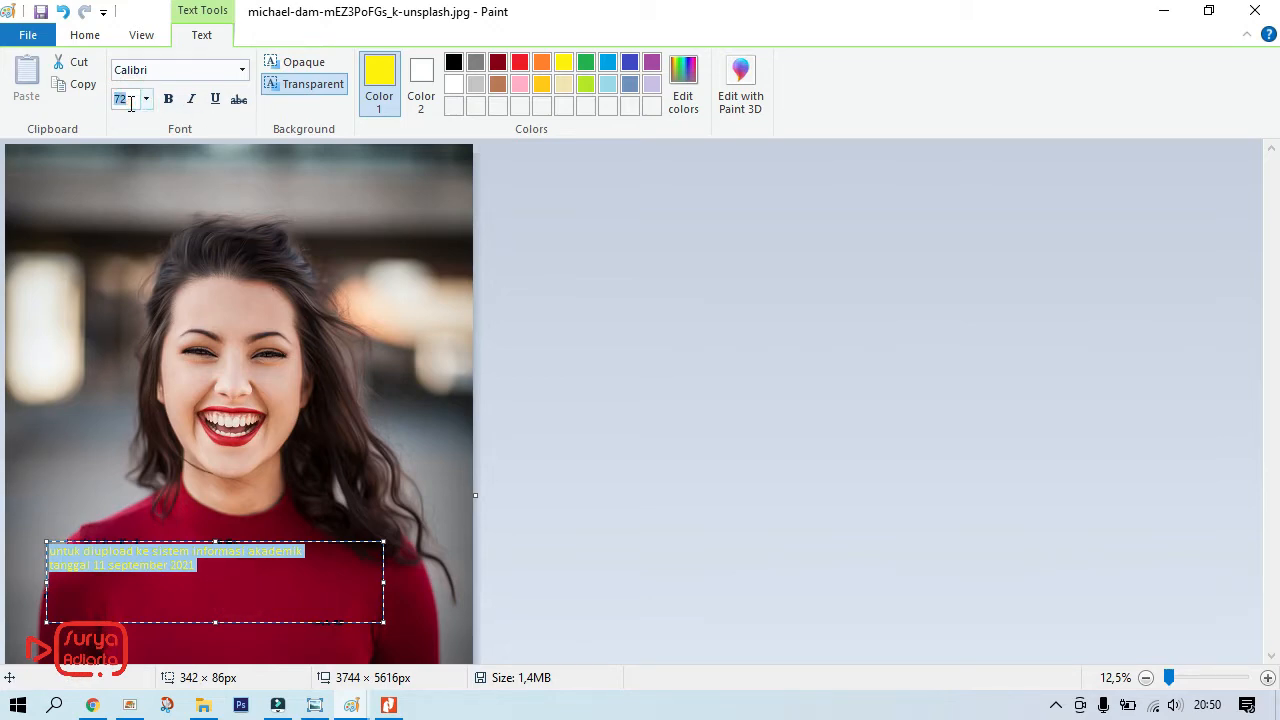
pyautogui.write('120')
pyautogui.press('Return')
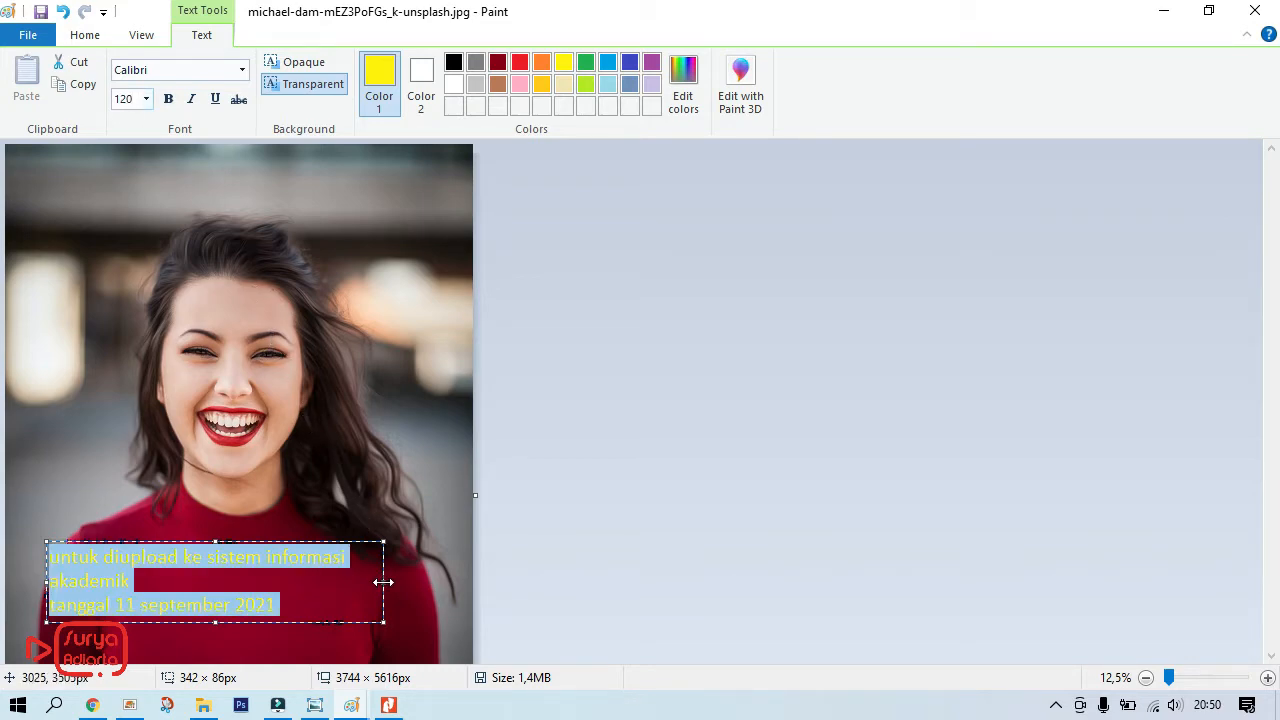
pyautogui.moveTo(384, 582); pyautogui.dragTo(453, 586)
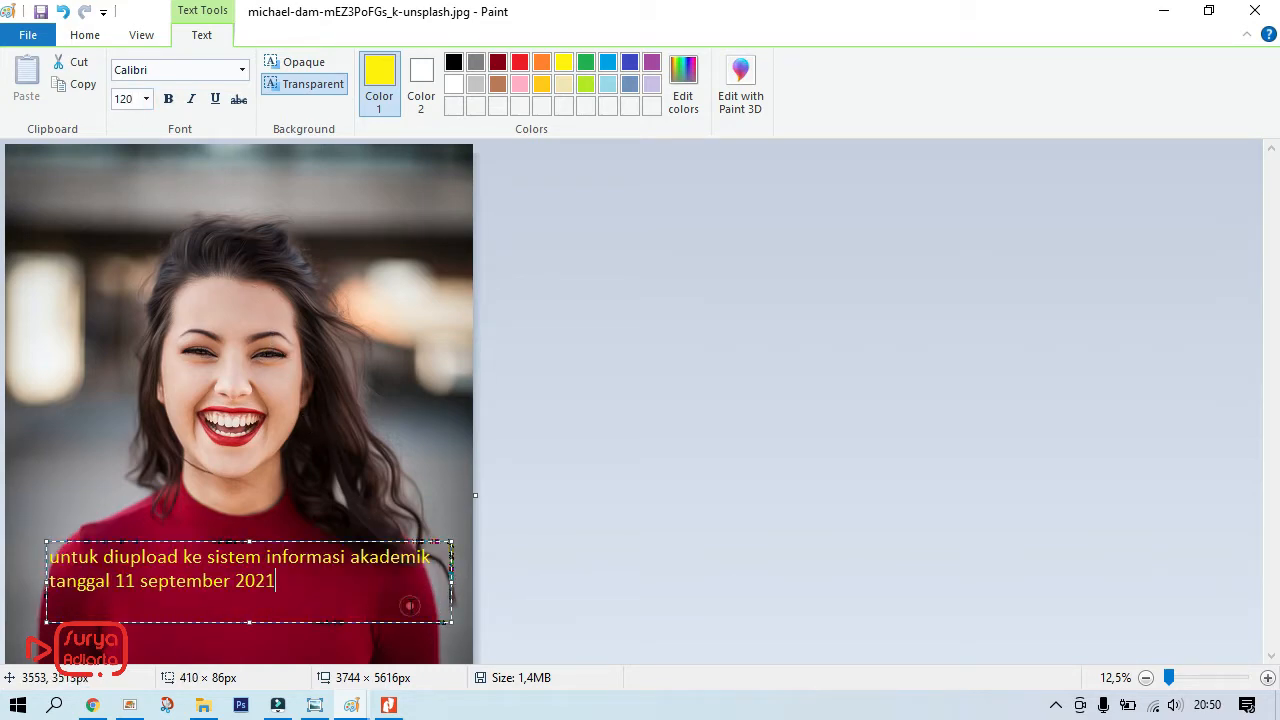
pyautogui.click(580, 350)
pyautogui.click(360, 251)
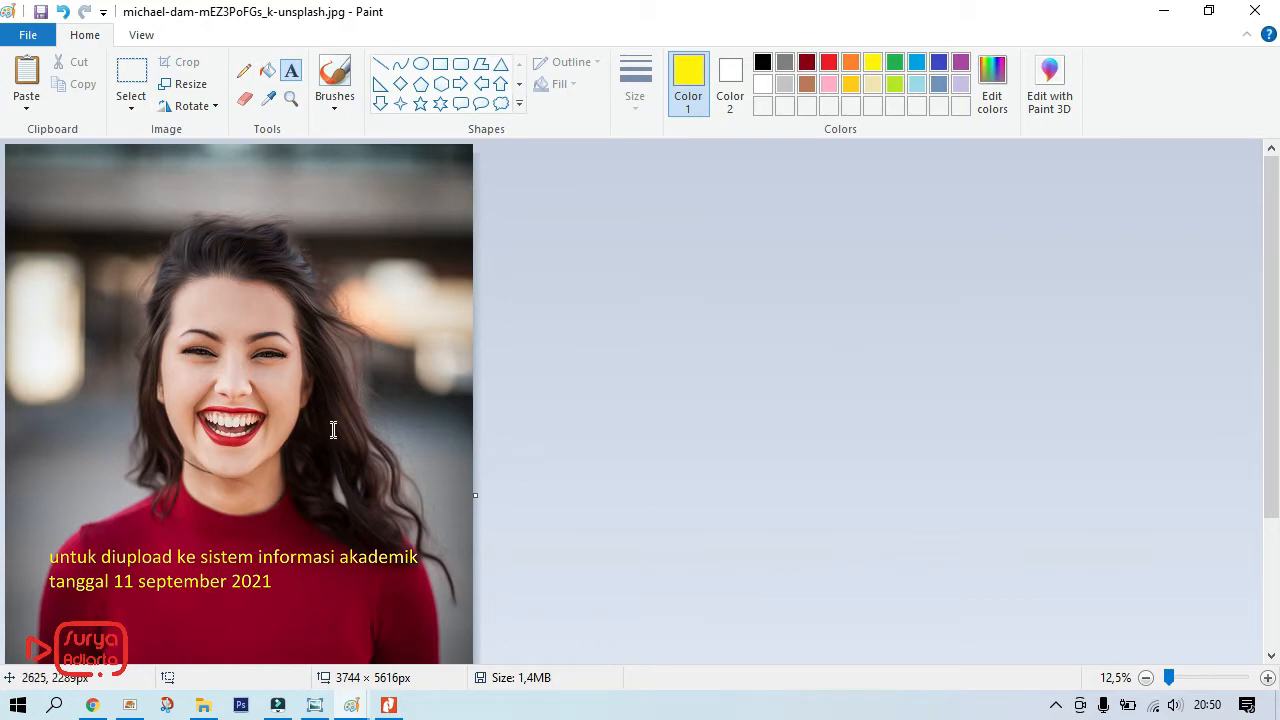
# Save the watermarked portrait as a new file named foto upload watermark.jpg in the Pictures folder.
pyautogui.click(36, 36)
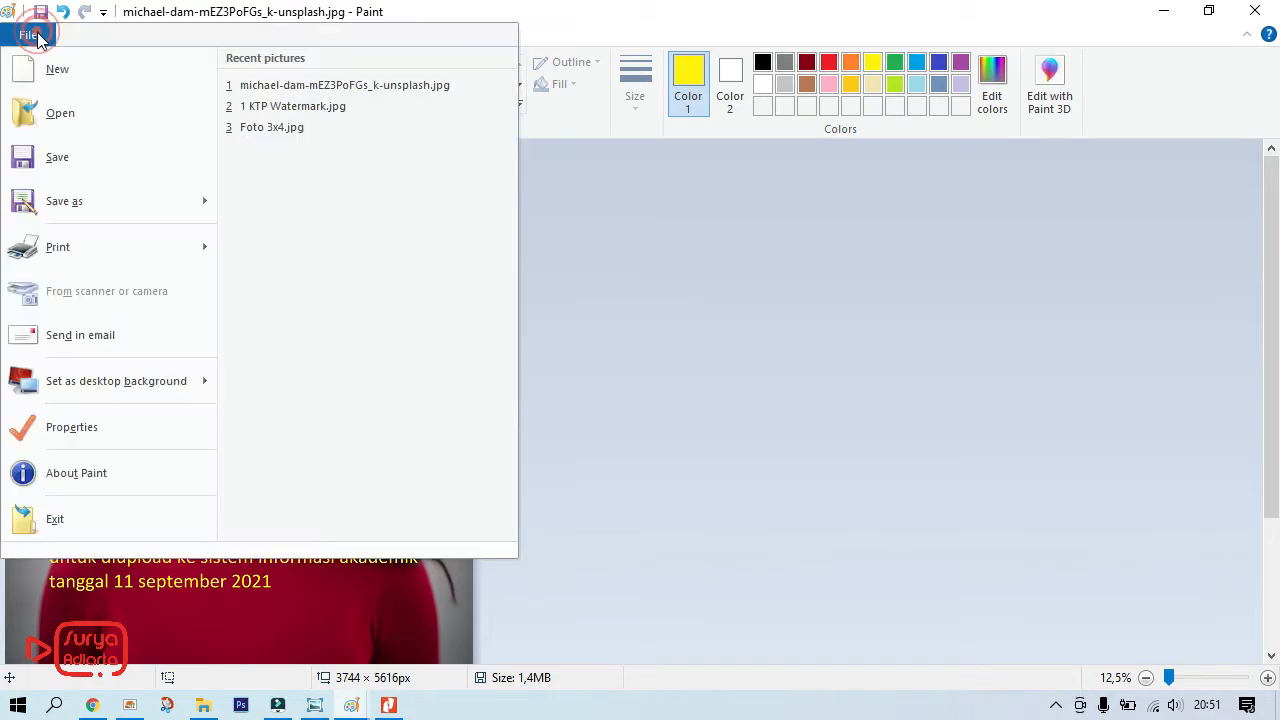
pyautogui.click(74, 210)
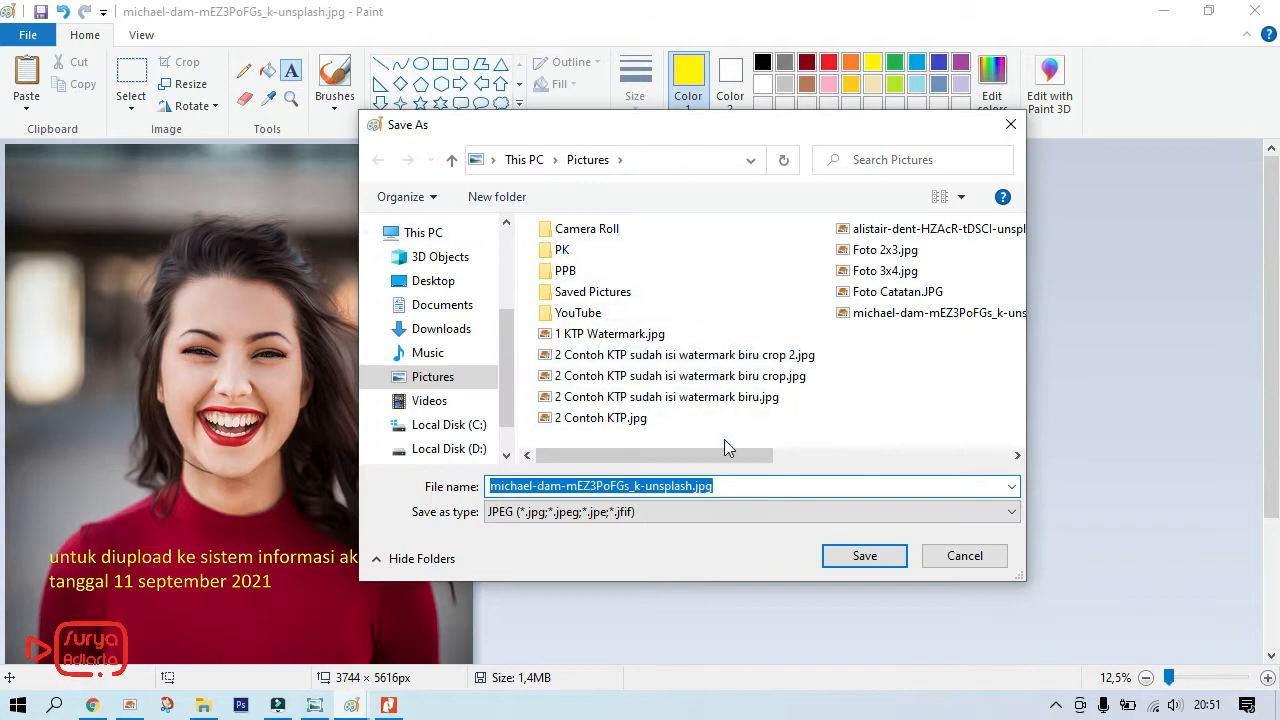
pyautogui.moveTo(694, 485); pyautogui.dragTo(152, 495)
pyautogui.write('foto up')
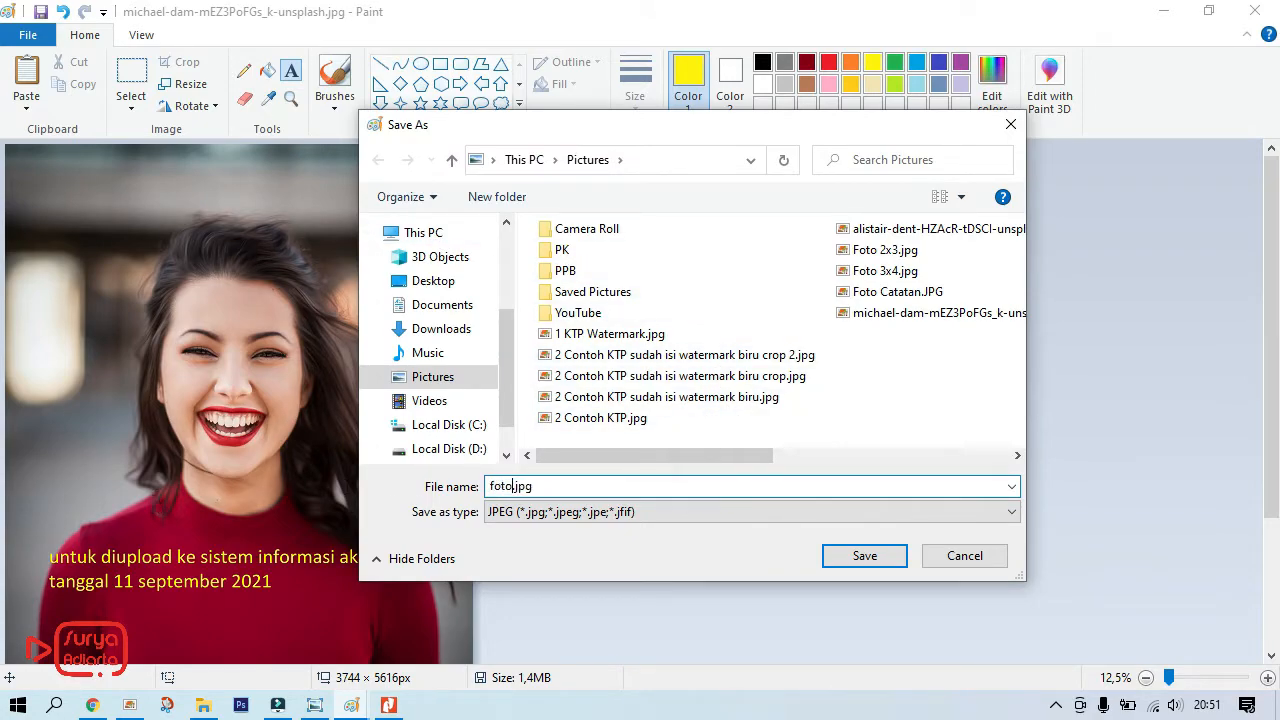
pyautogui.write('load')
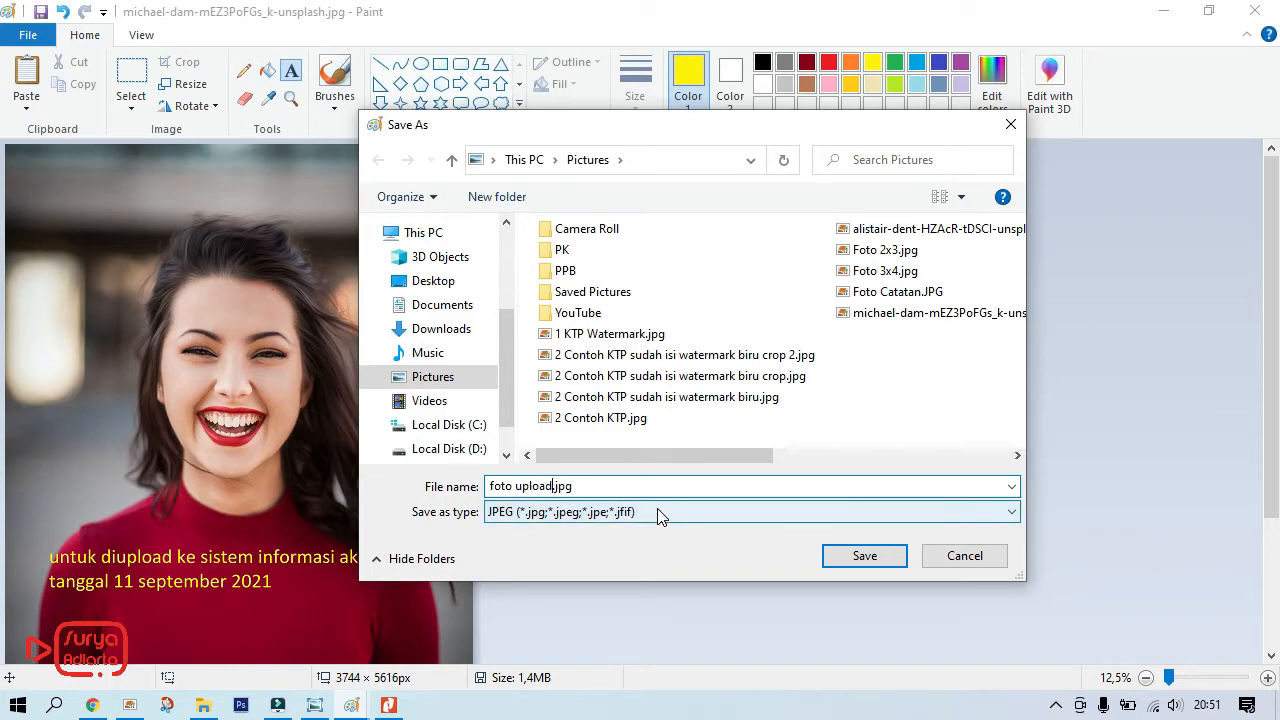
pyautogui.write(' watermark')
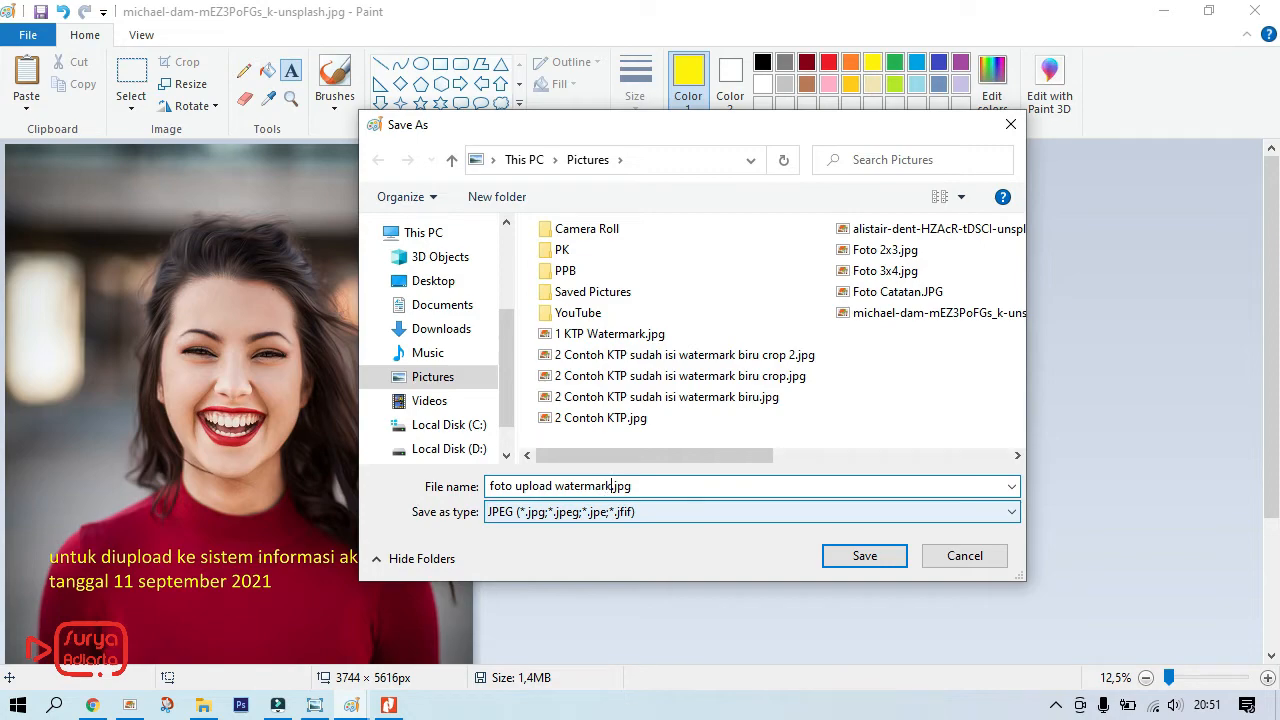
pyautogui.click(862, 557)
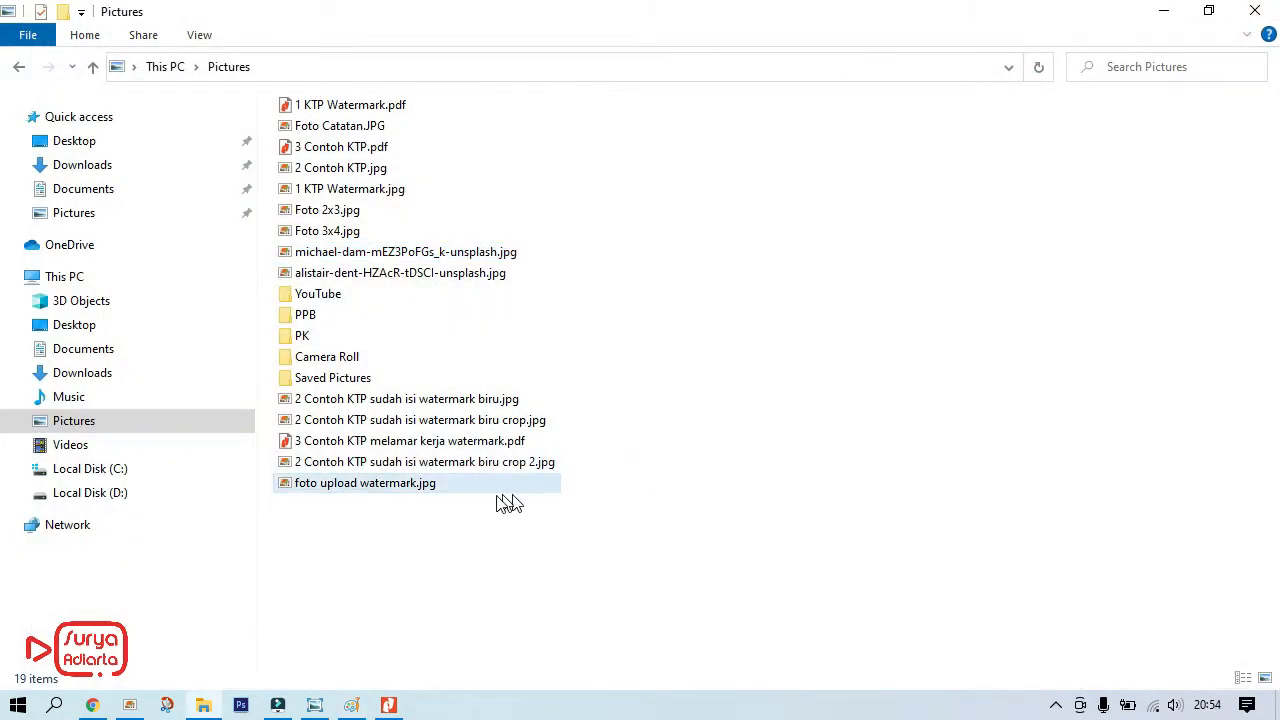
# View foto upload watermark.jpg from the Pictures folder, examine the watermark text enlarged, and close the viewer.
pyautogui.doubleClick(420, 485)
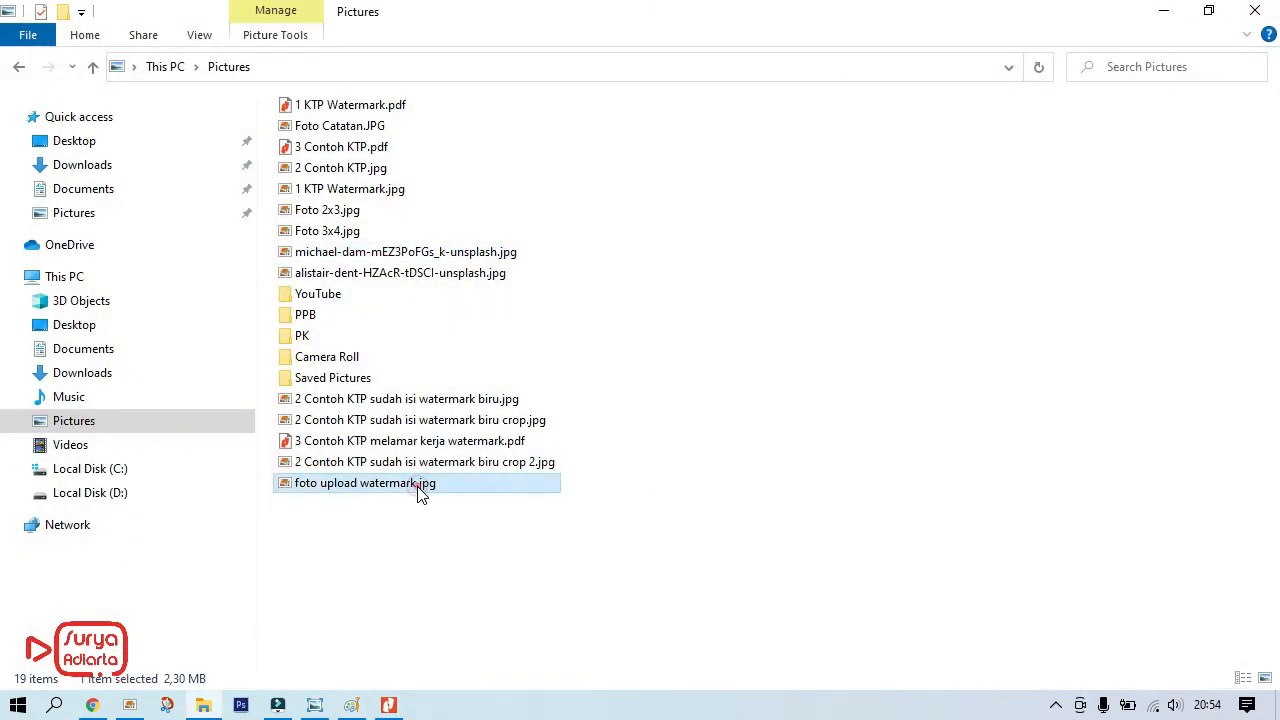
pyautogui.scroll(4, 680, 420)
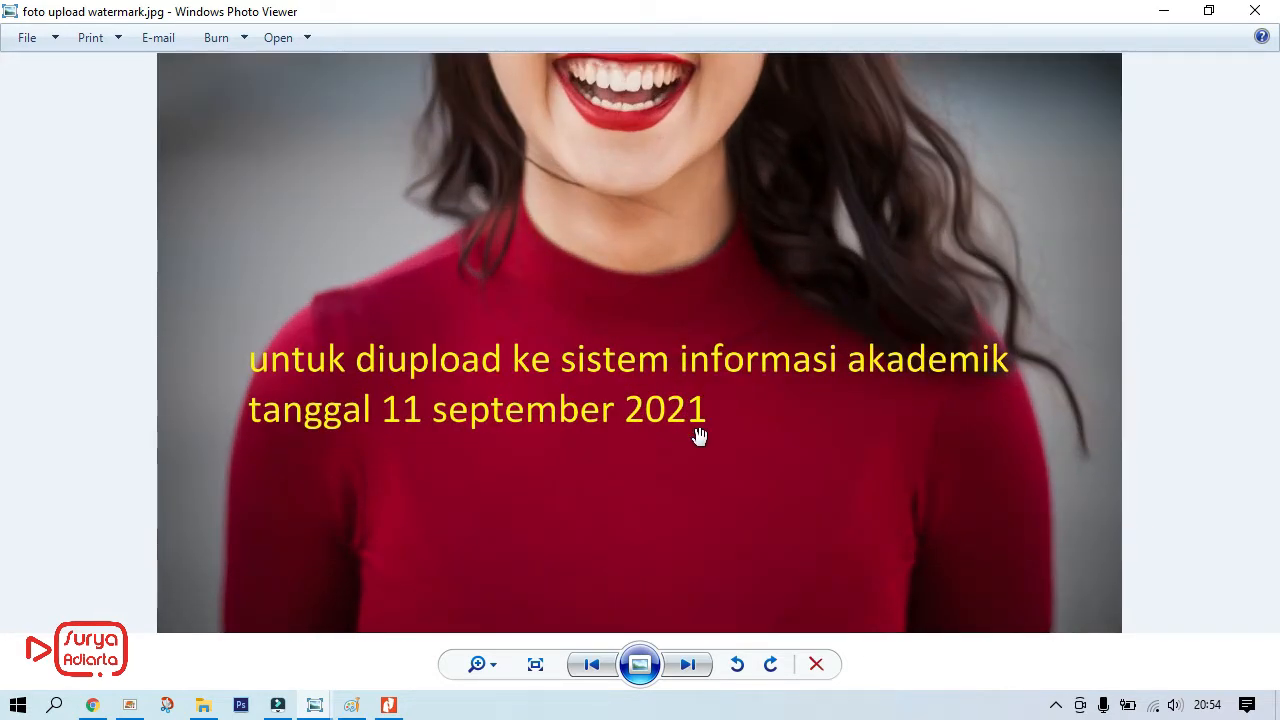
pyautogui.scroll(-4, 696, 438)
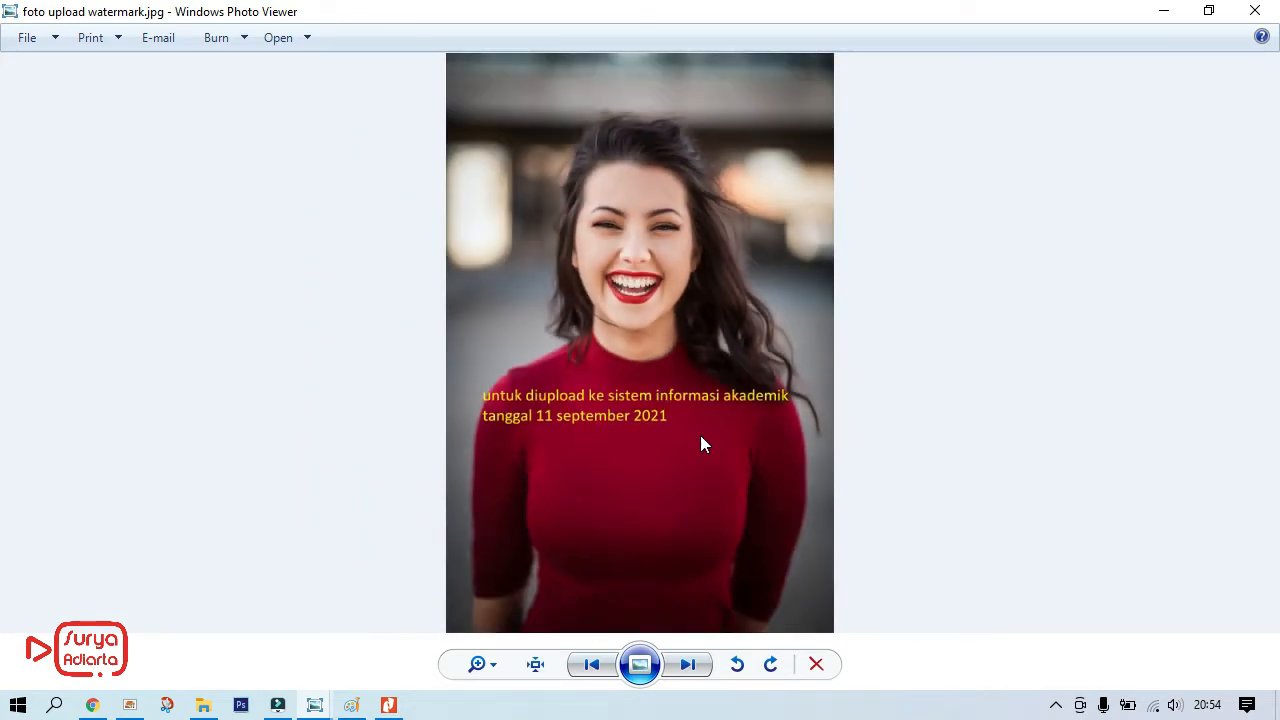
pyautogui.click(1255, 11)
pyautogui.click(870, 355)
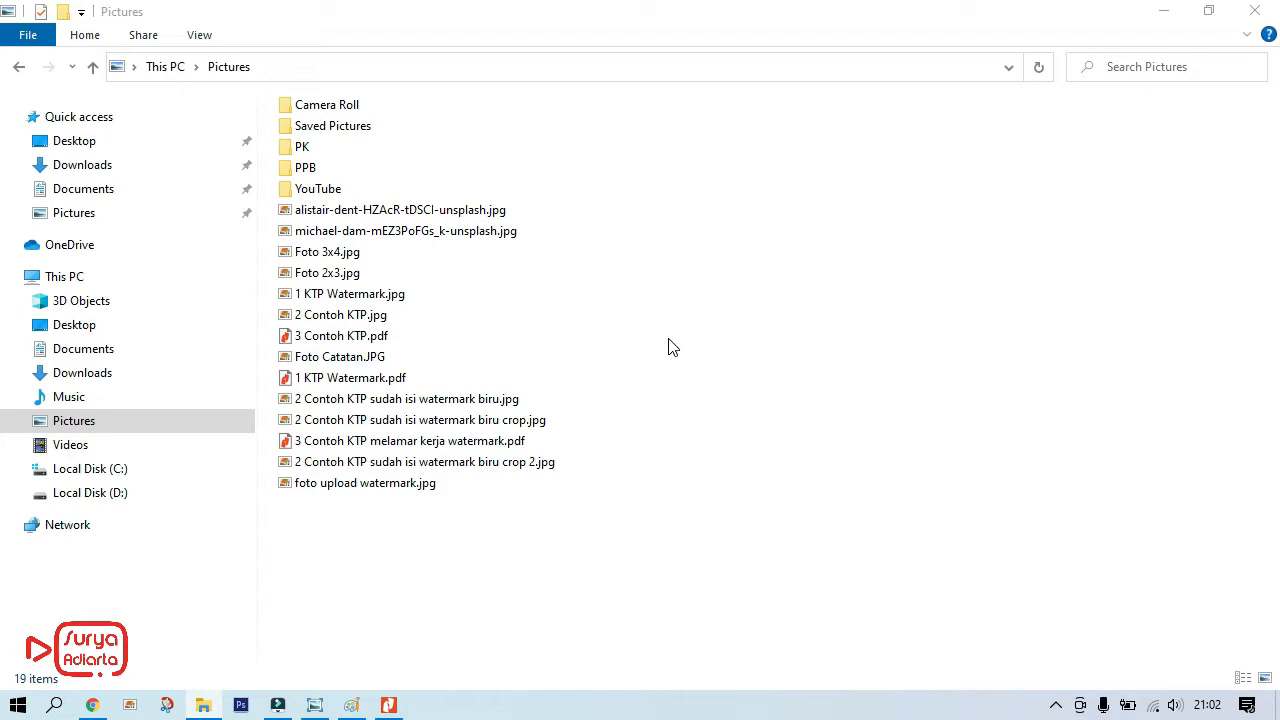
# Open INVOICe.docx from the Documents folder in Word and look through the invoice page.
pyautogui.click(80, 348)
pyautogui.click(720, 292)
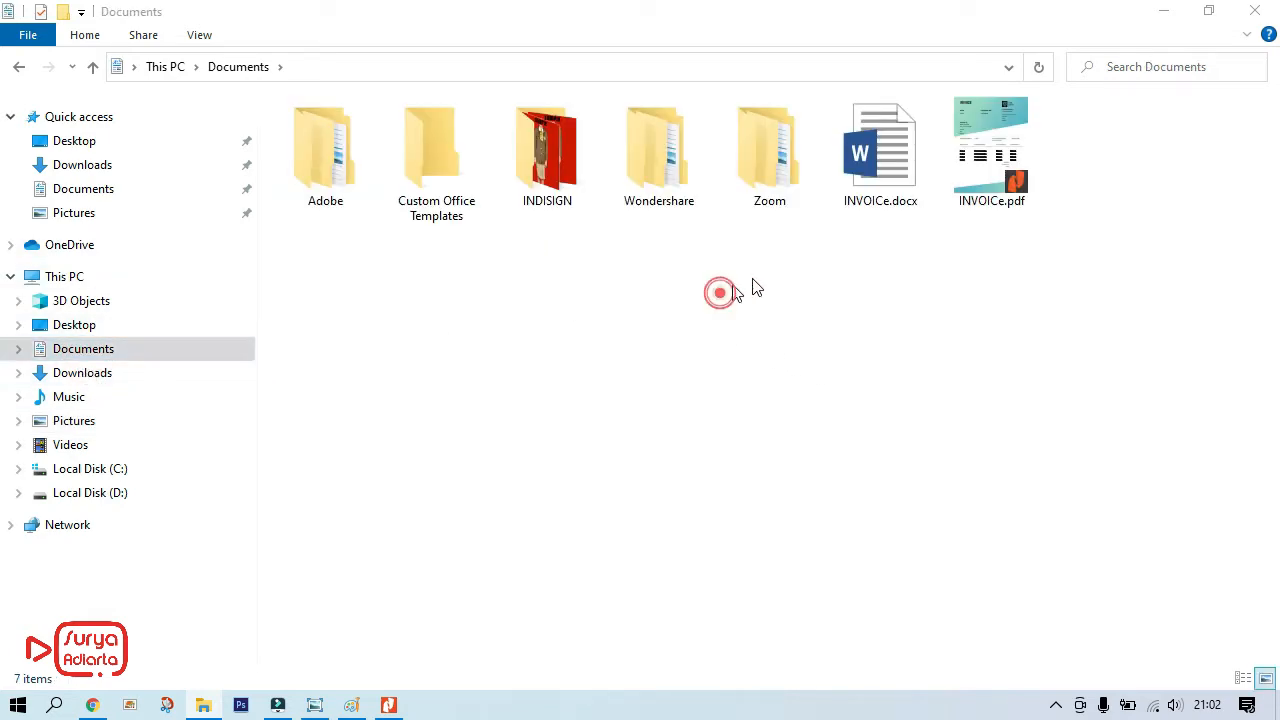
pyautogui.doubleClick(878, 162)
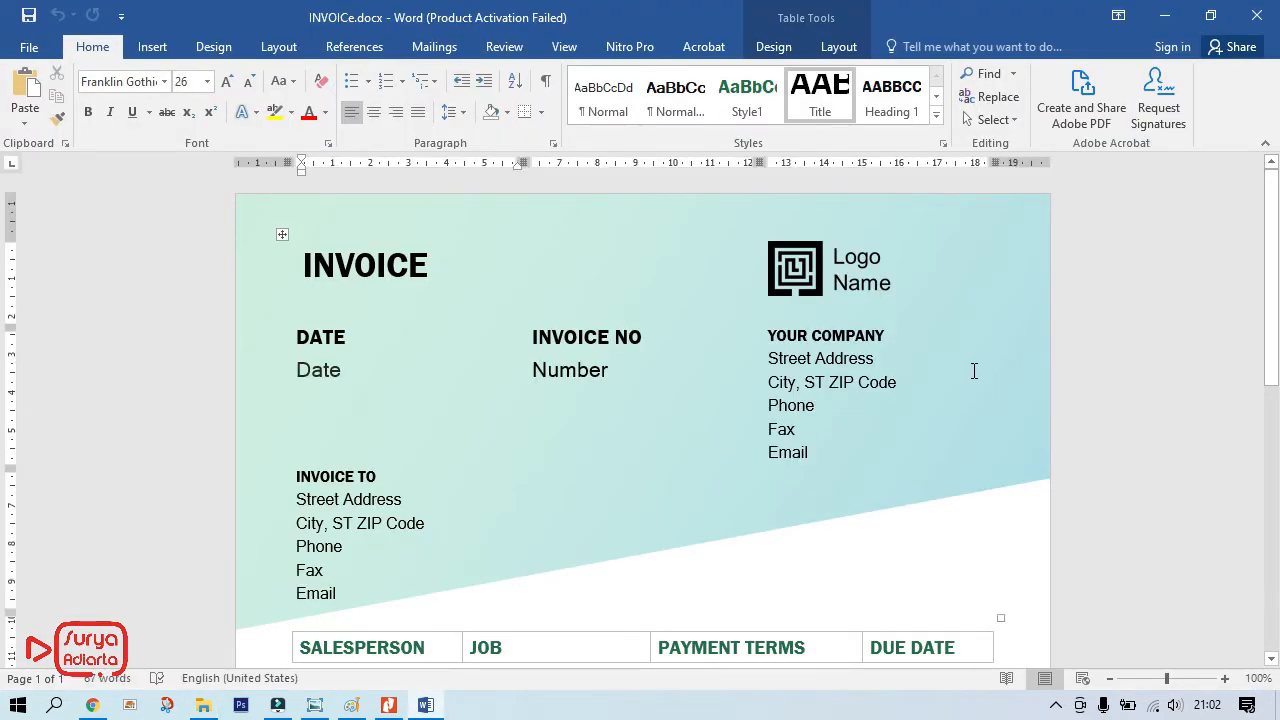
pyautogui.scroll(-10, 974, 370)
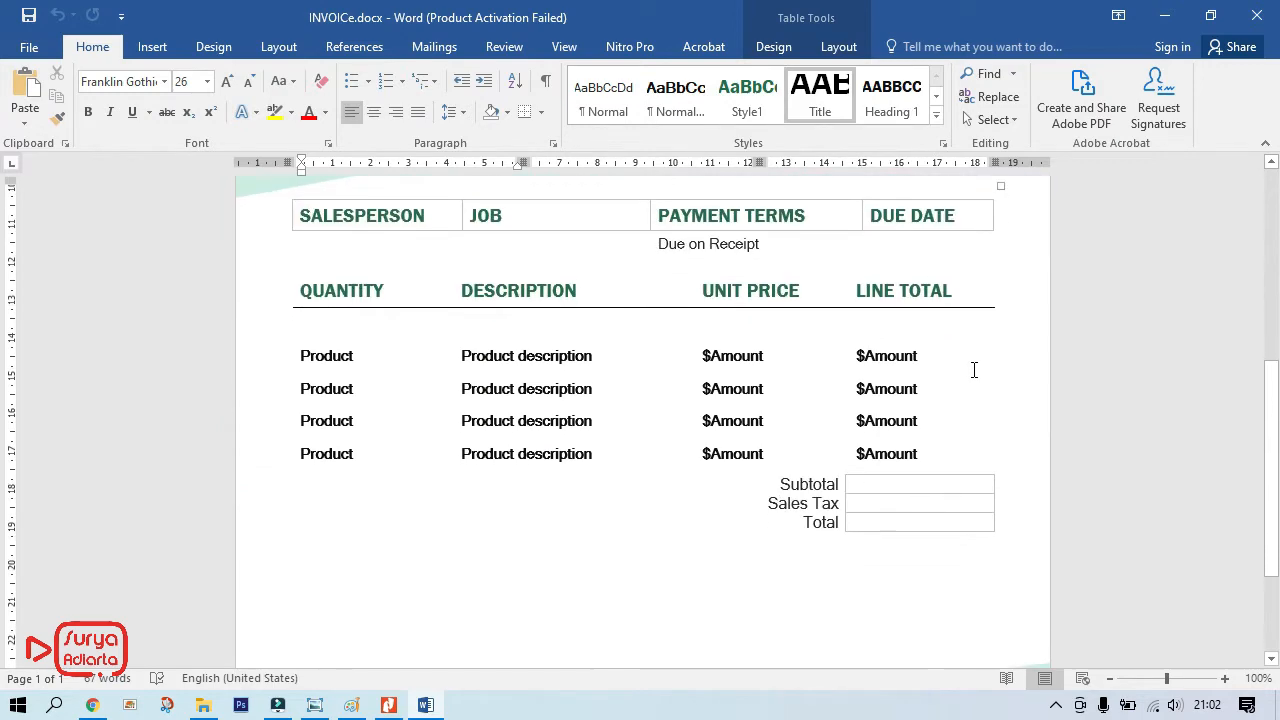
pyautogui.scroll(4, 974, 370)
pyautogui.scroll(4, 974, 370)
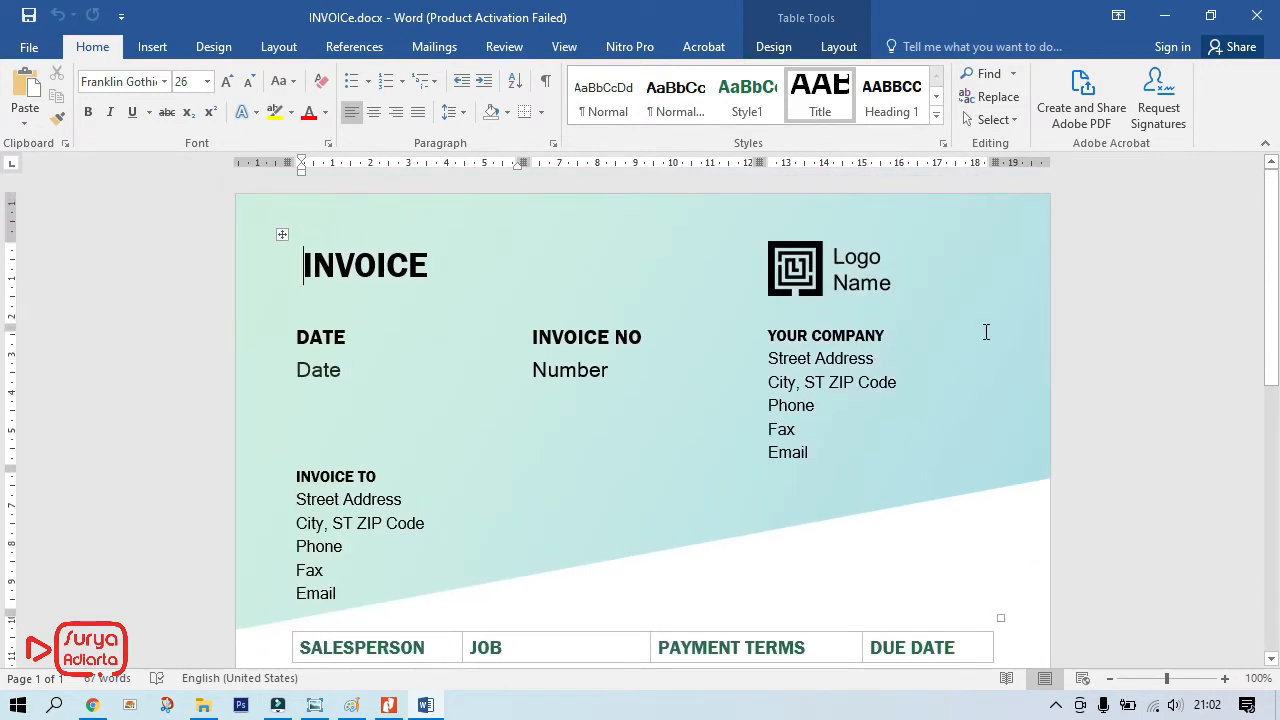
# Browse the built-in page watermarks and apply the diagonal URGENT 1 watermark to the invoice.
pyautogui.click(213, 47)
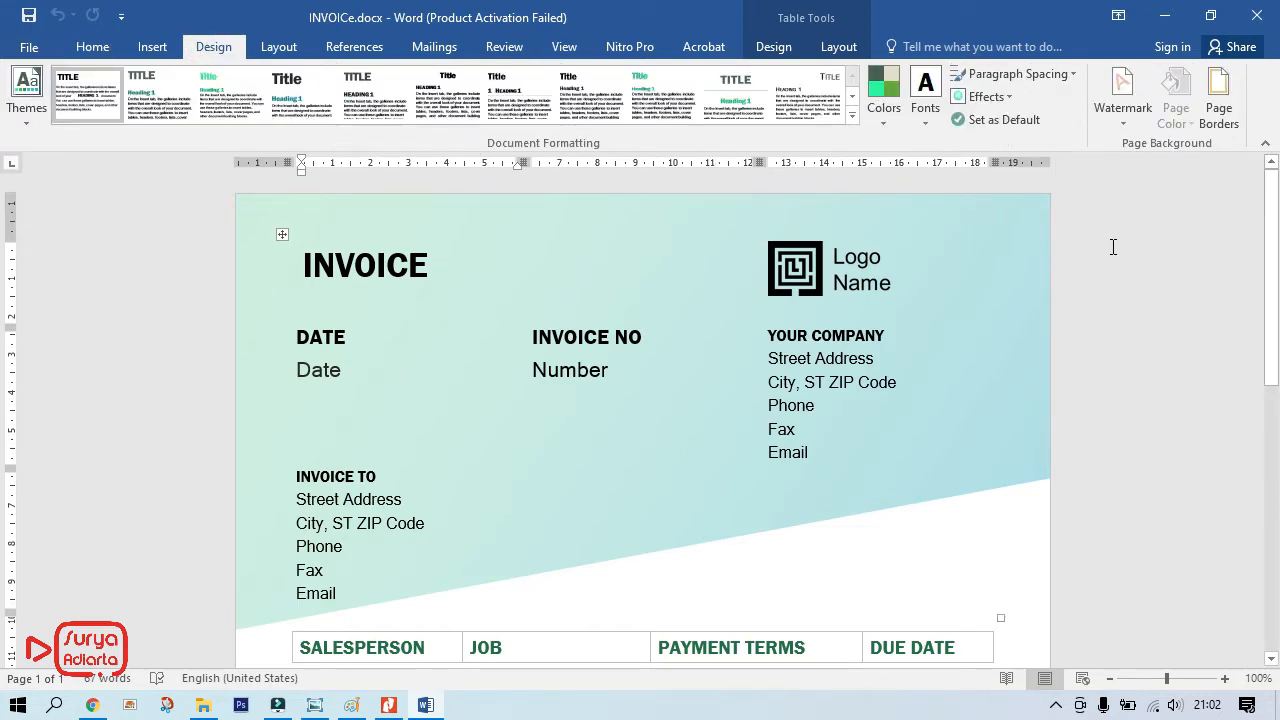
pyautogui.click(1118, 117)
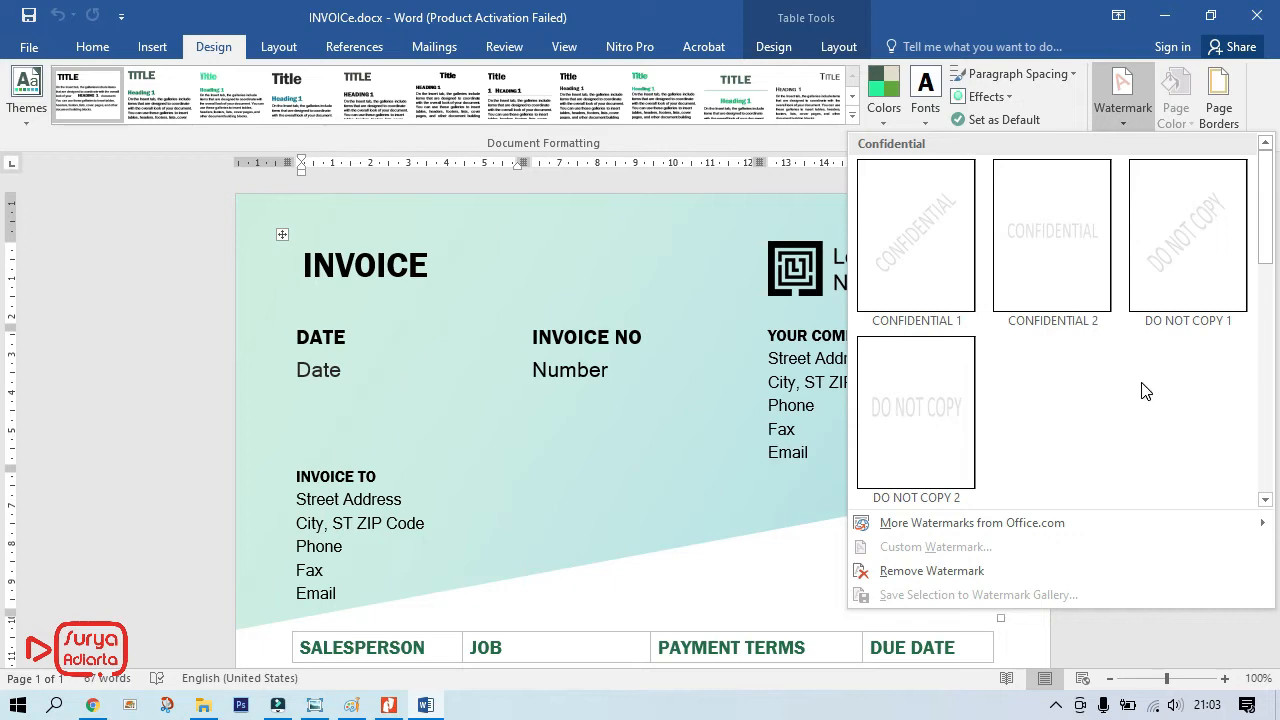
pyautogui.scroll(-5, 1145, 391)
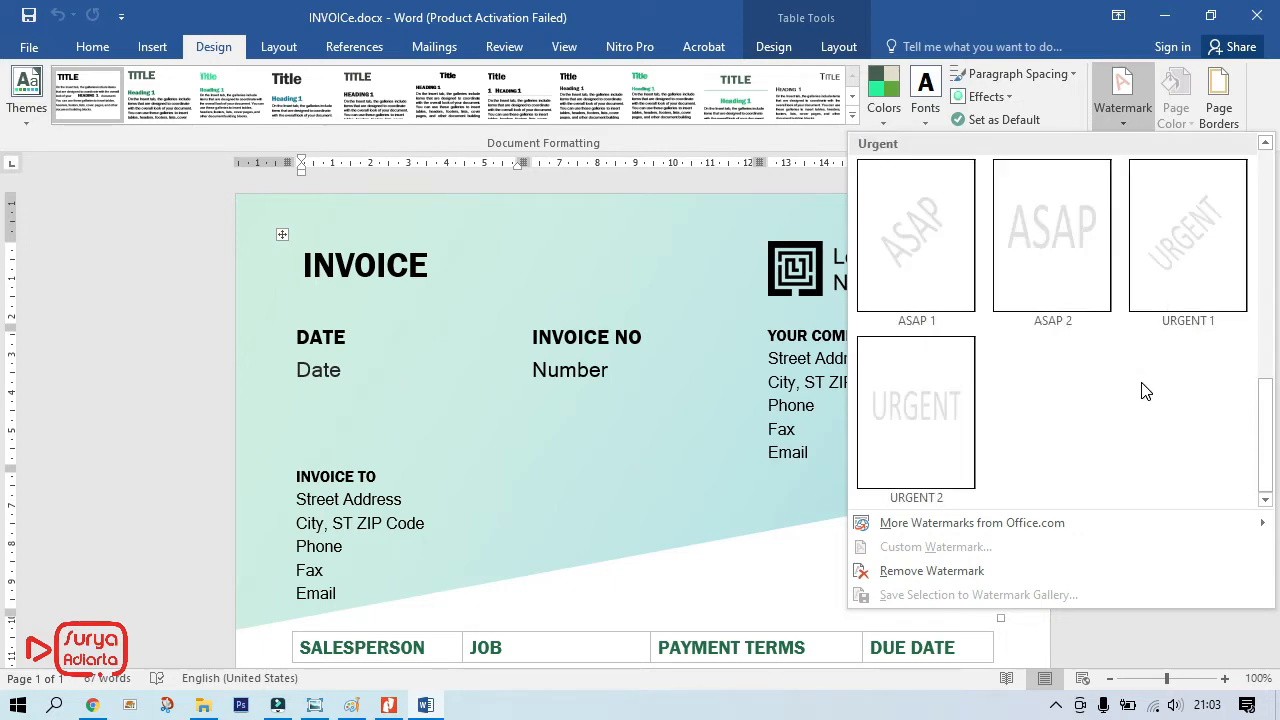
pyautogui.scroll(5, 1145, 391)
pyautogui.scroll(-5, 1145, 391)
pyautogui.click(1190, 253)
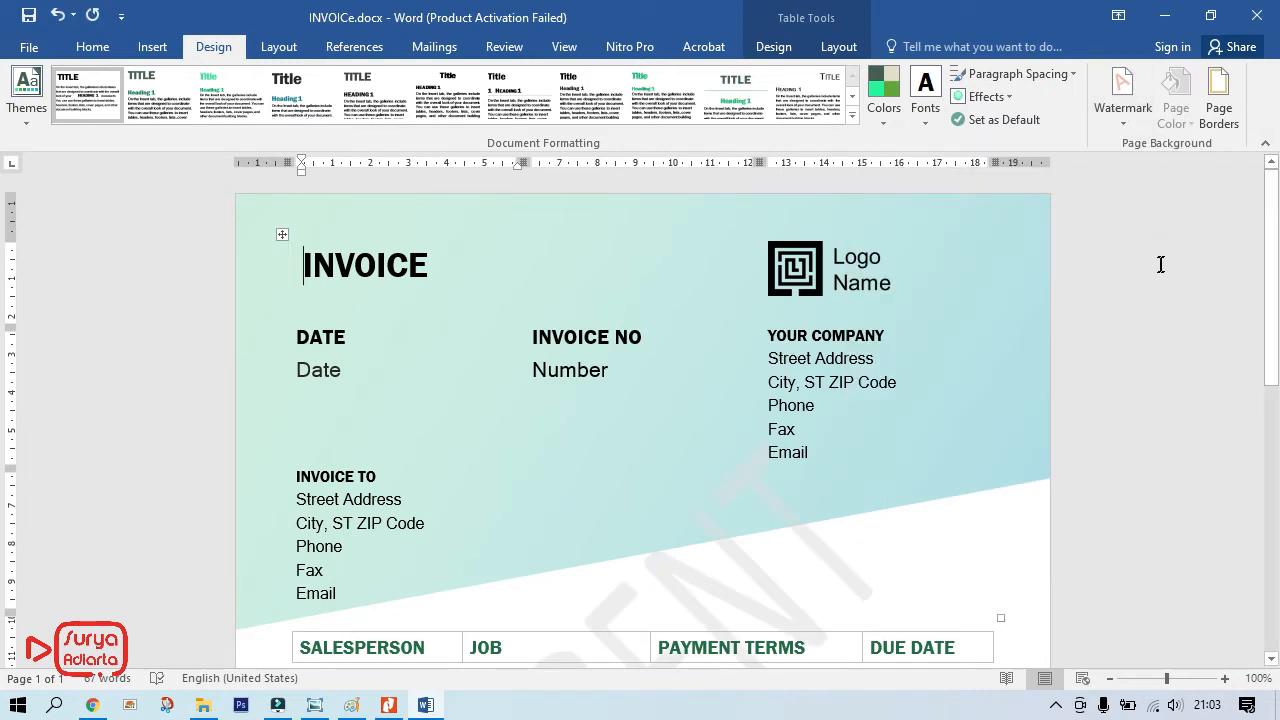
# Examine how the URGENT watermark appears behind the invoice's header, tables and footer area.
pyautogui.scroll(-5, 915, 422)
pyautogui.scroll(-3, 914, 422)
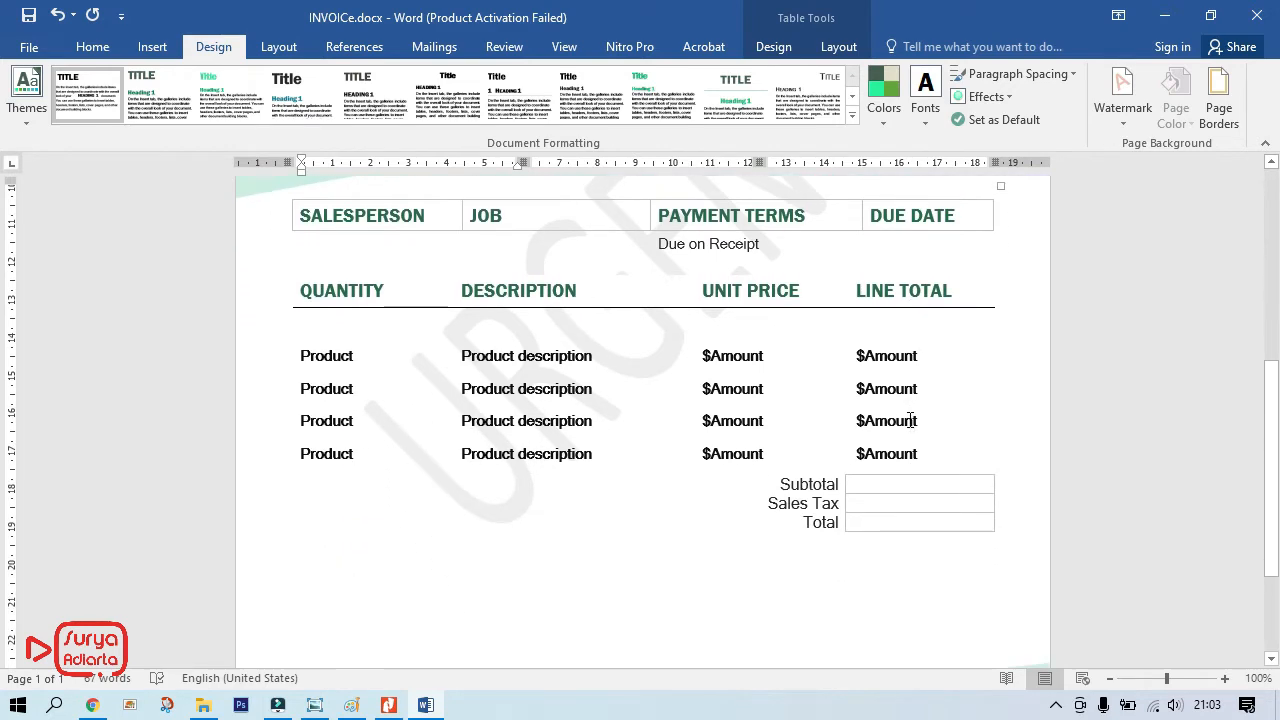
pyautogui.scroll(2, 909, 418)
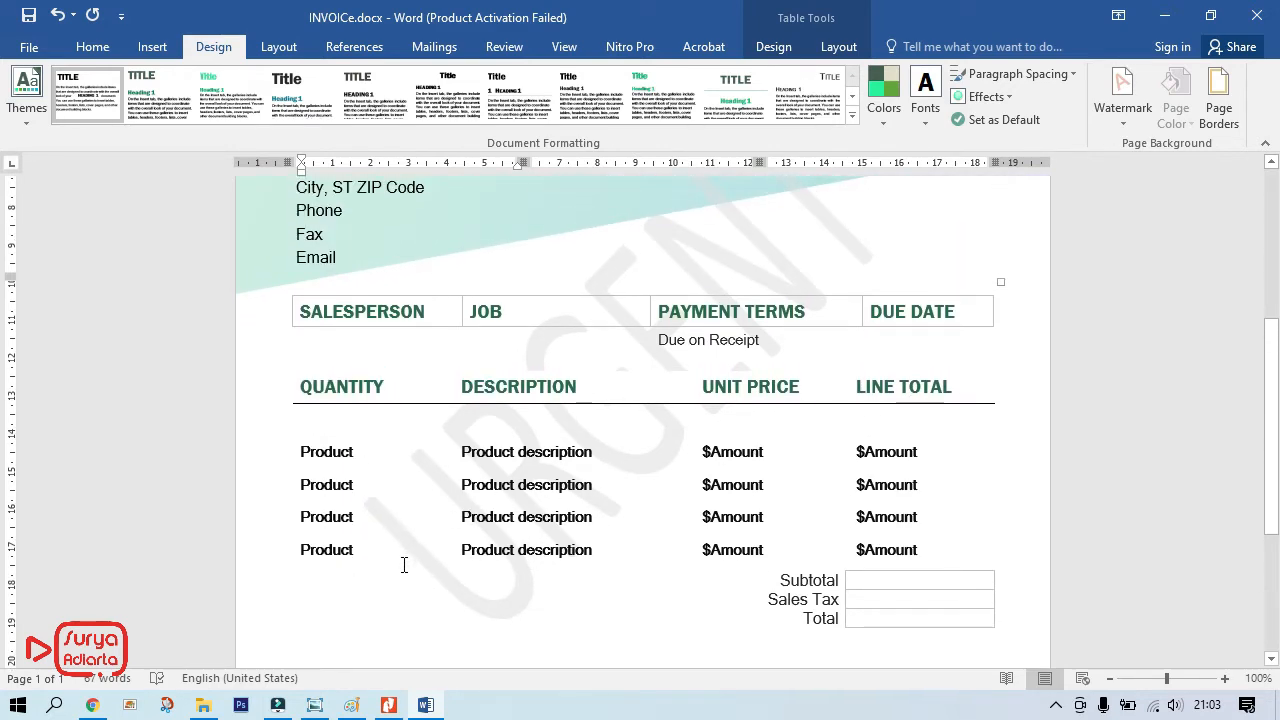
pyautogui.scroll(7, 755, 459)
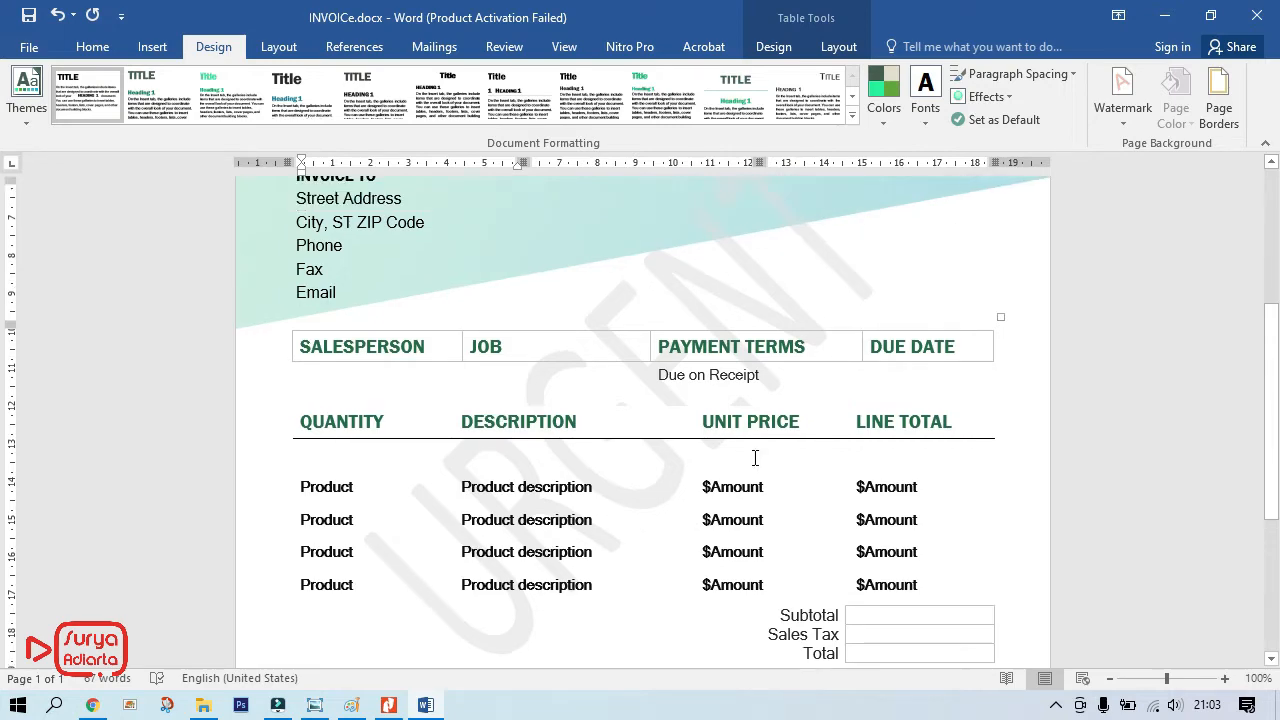
pyautogui.scroll(-4, 753, 456)
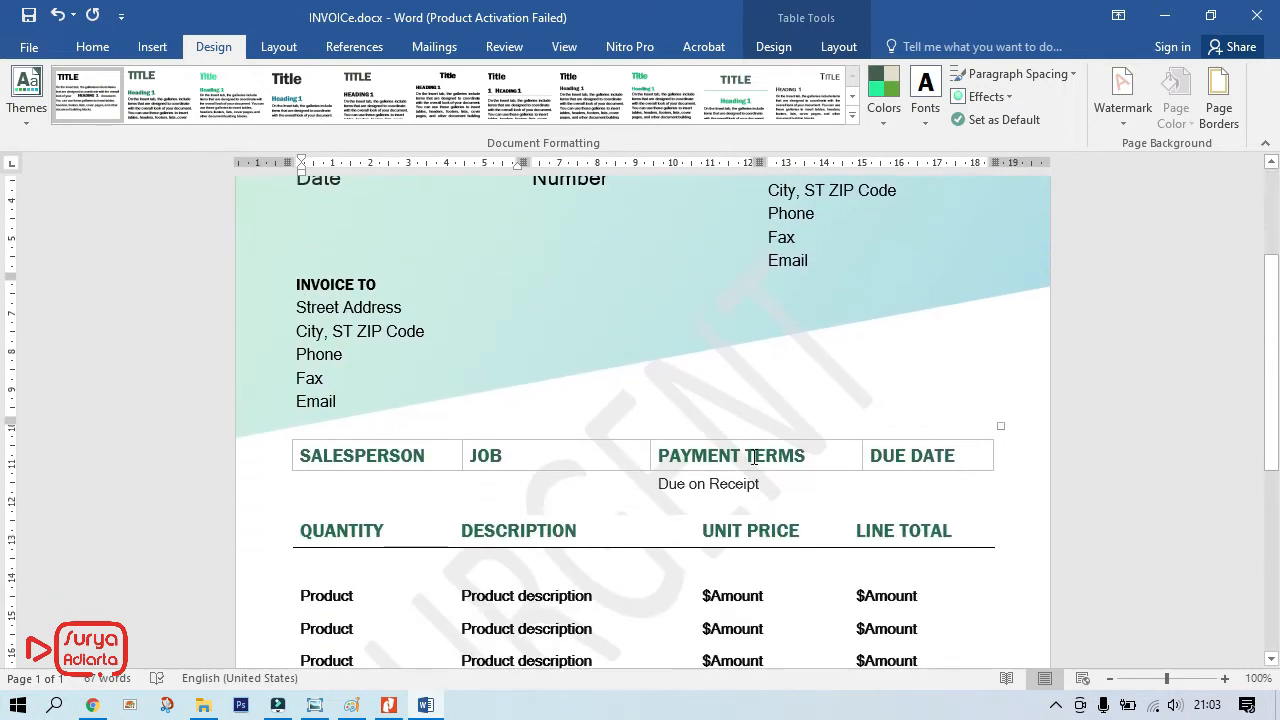
pyautogui.scroll(-3, 753, 456)
pyautogui.scroll(-4, 751, 456)
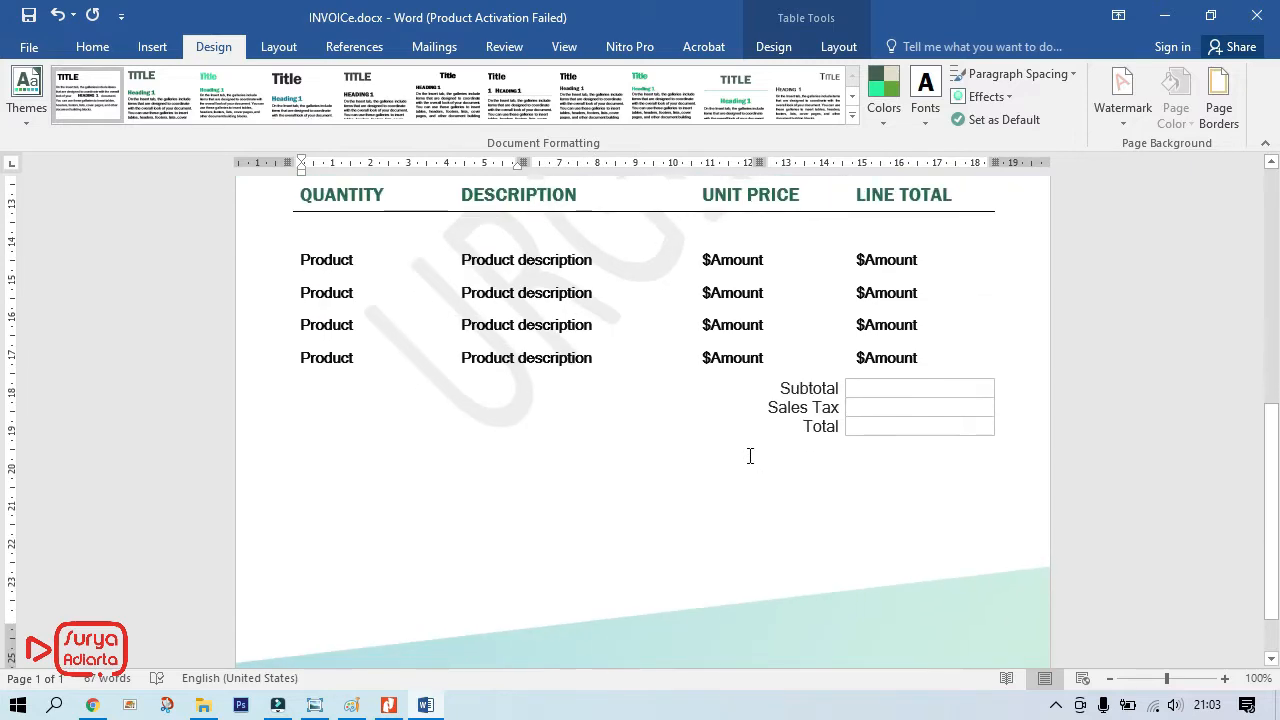
pyautogui.scroll(11, 748, 455)
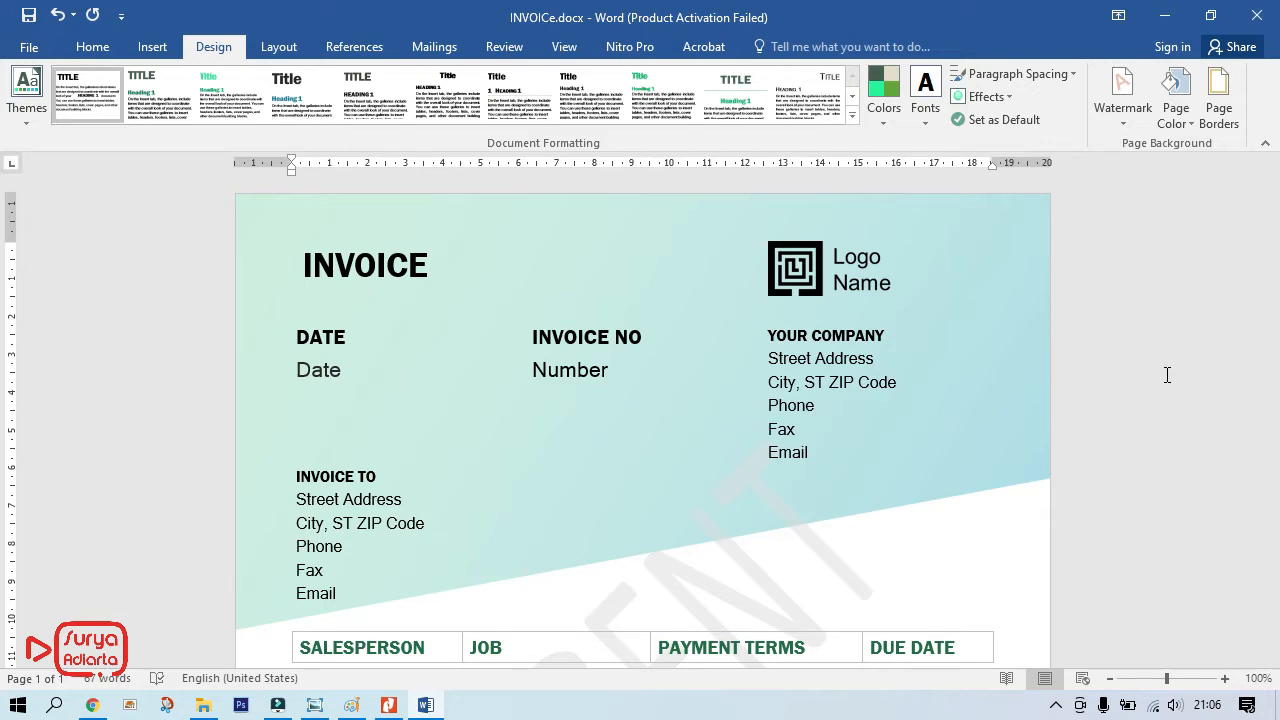
pyautogui.scroll(-10, 1166, 374)
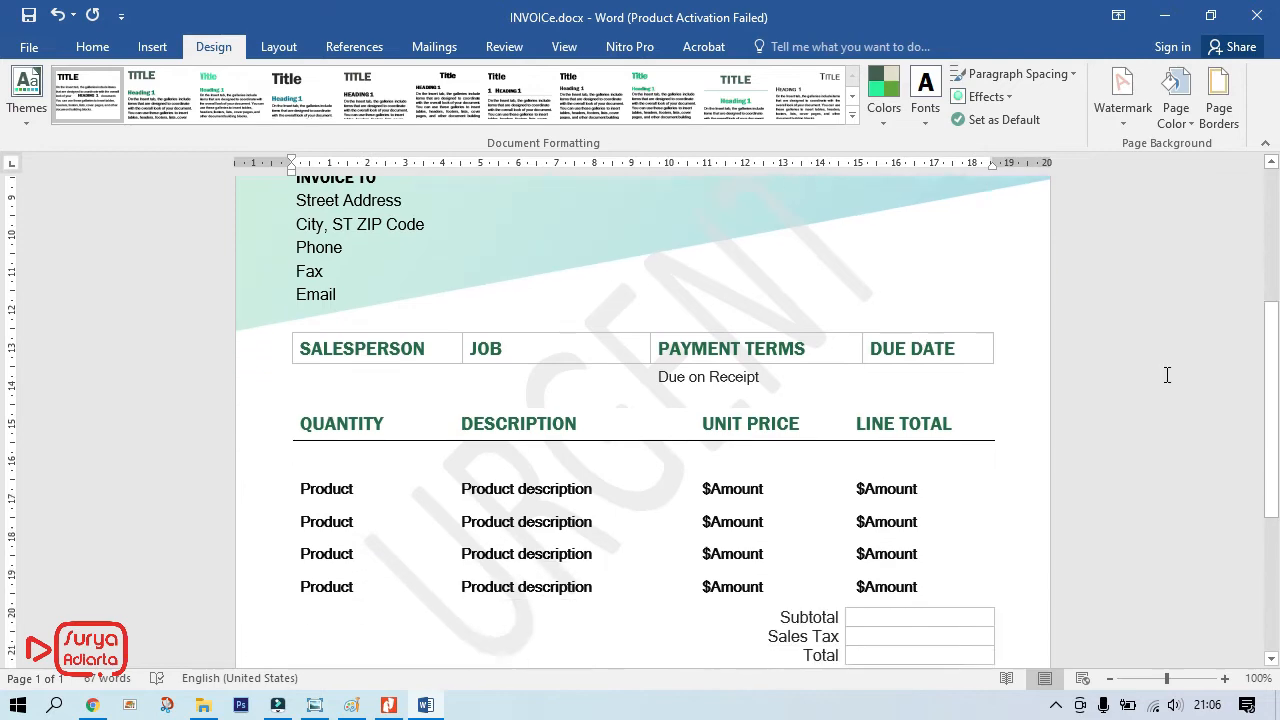
# Replace the invoice's URGENT watermark with a custom diagonal text watermark reading RAHASIA.
pyautogui.click(1000, 576)
pyautogui.scroll(10, 1090, 530)
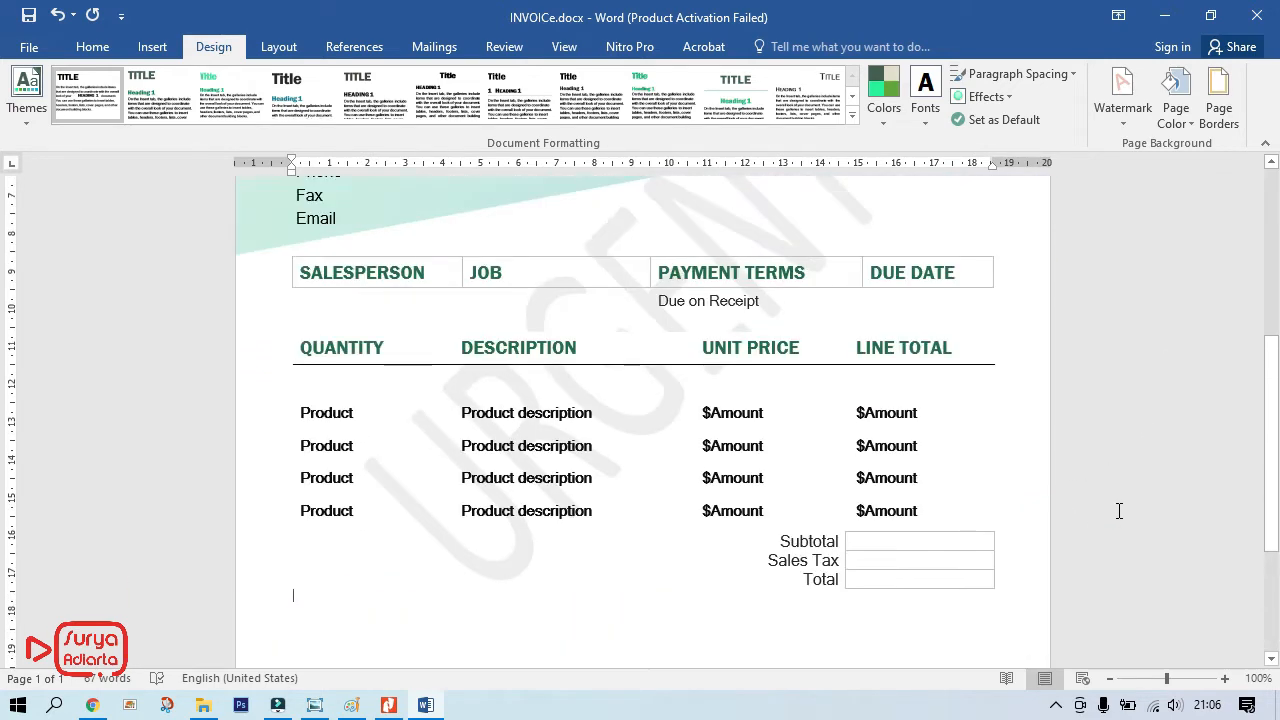
pyautogui.click(1118, 107)
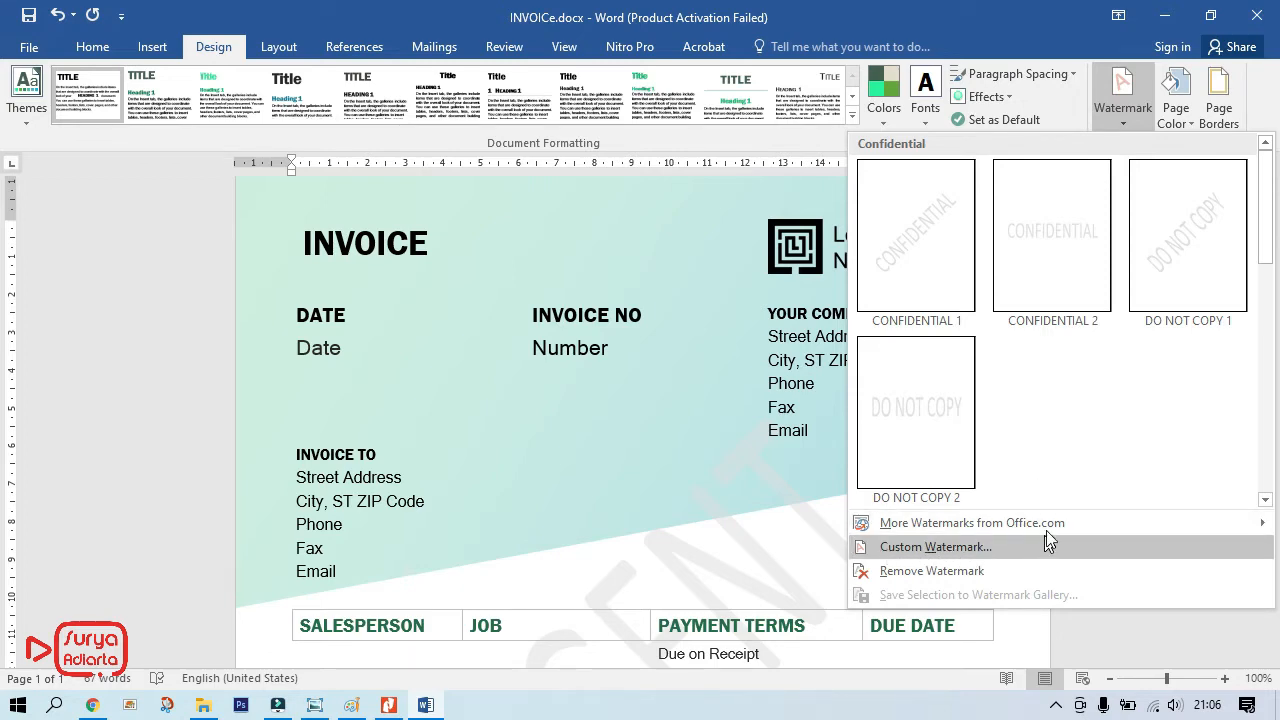
pyautogui.click(923, 547)
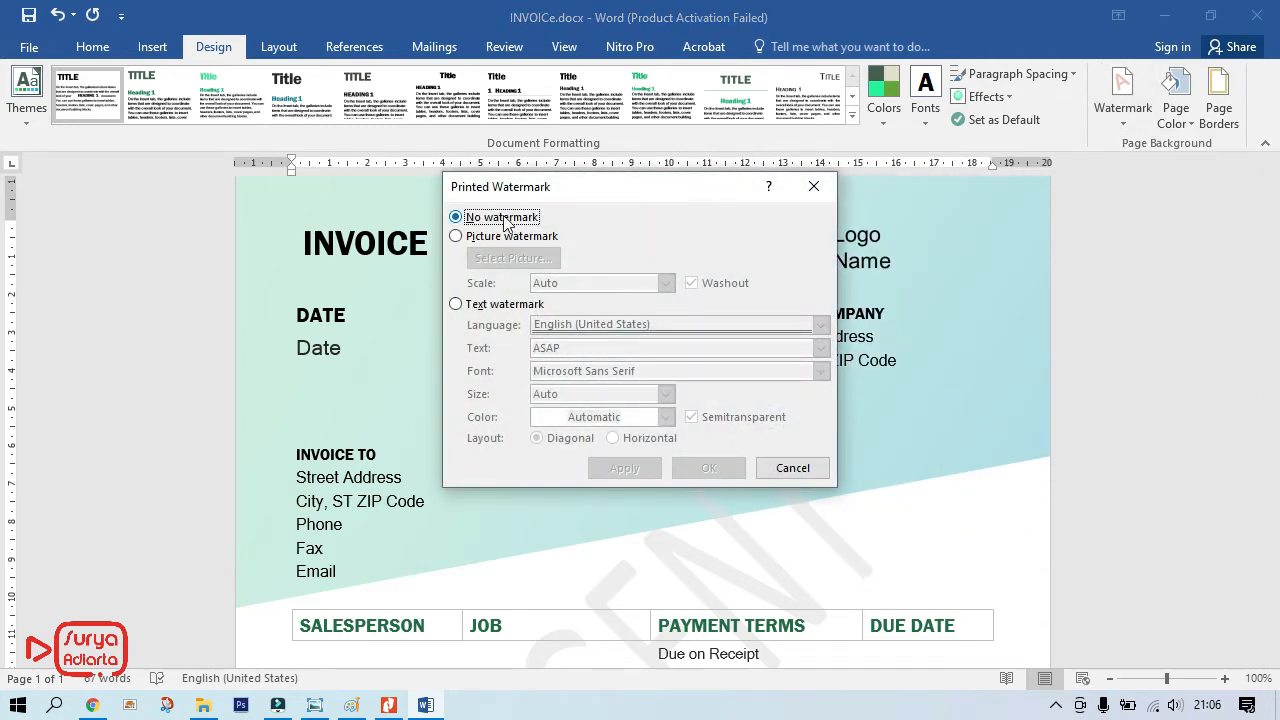
pyautogui.click(457, 304)
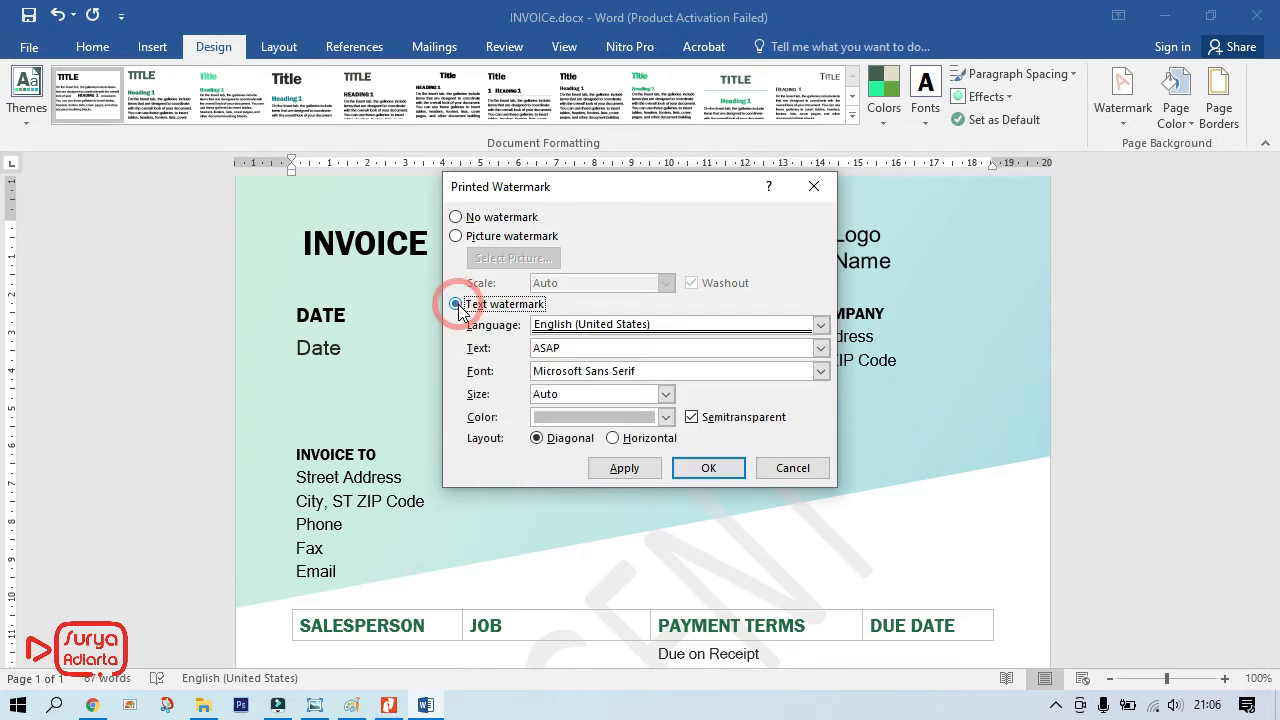
pyautogui.doubleClick(590, 347)
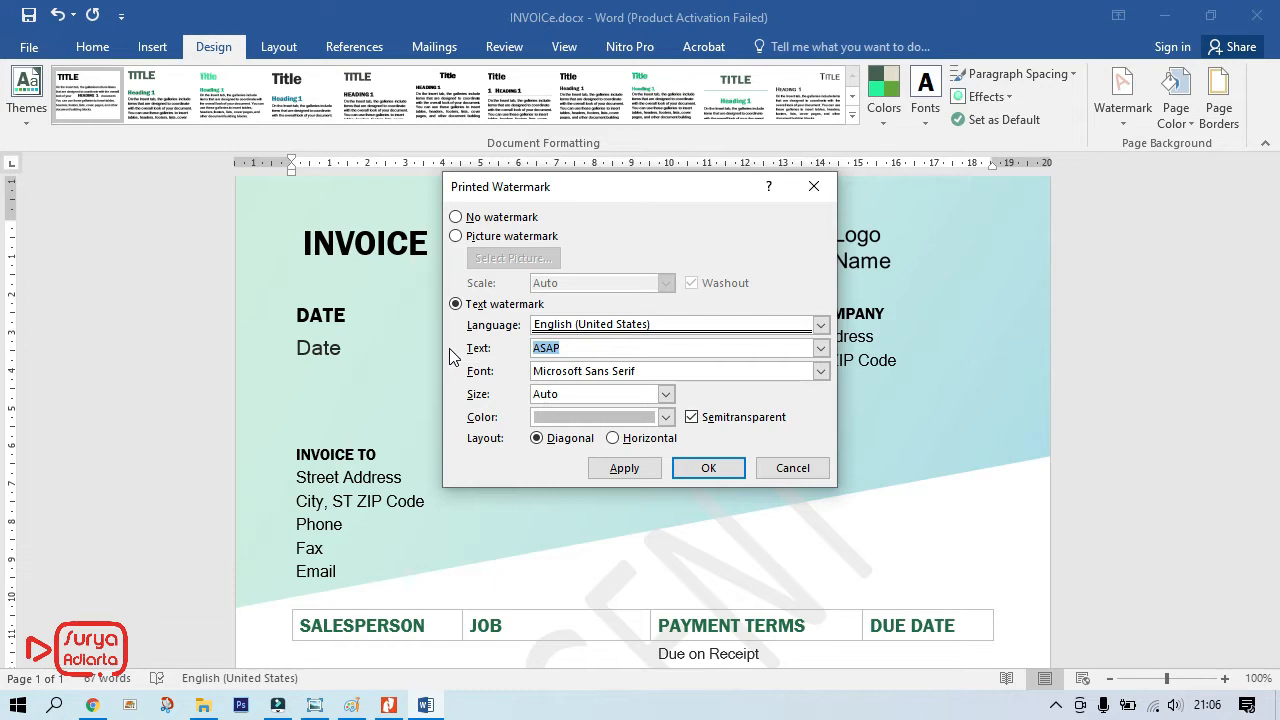
pyautogui.write('RAHASI')
pyautogui.click(613, 470)
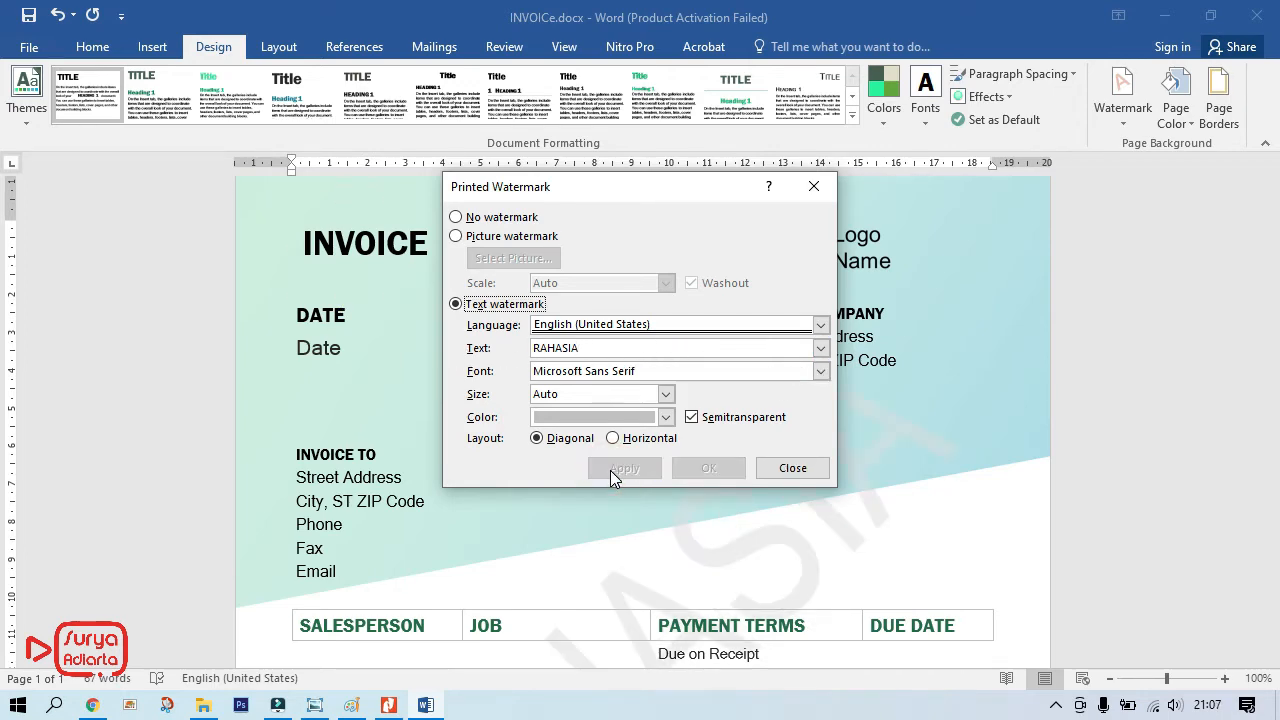
pyautogui.click(796, 470)
# Look over the RAHASIA watermark on the invoice page and set up a PDF copy in the Documents folder.
pyautogui.scroll(-7, 1144, 333)
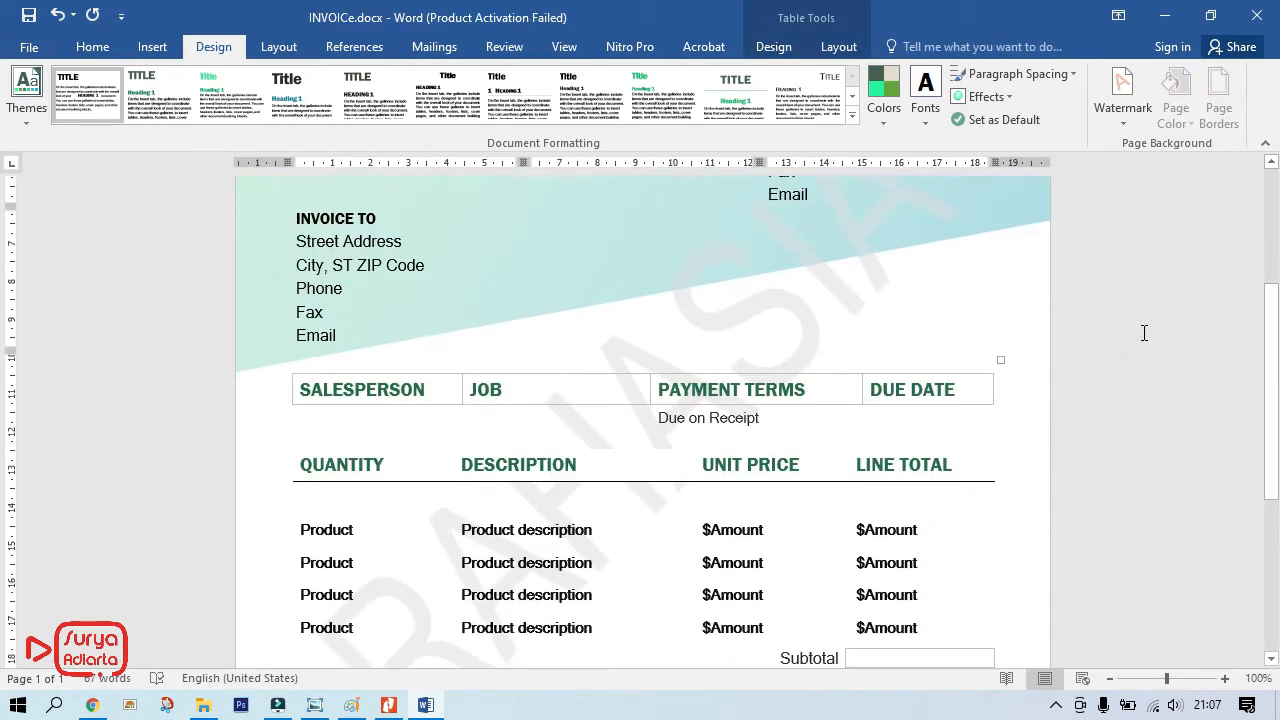
pyautogui.scroll(7, 1144, 333)
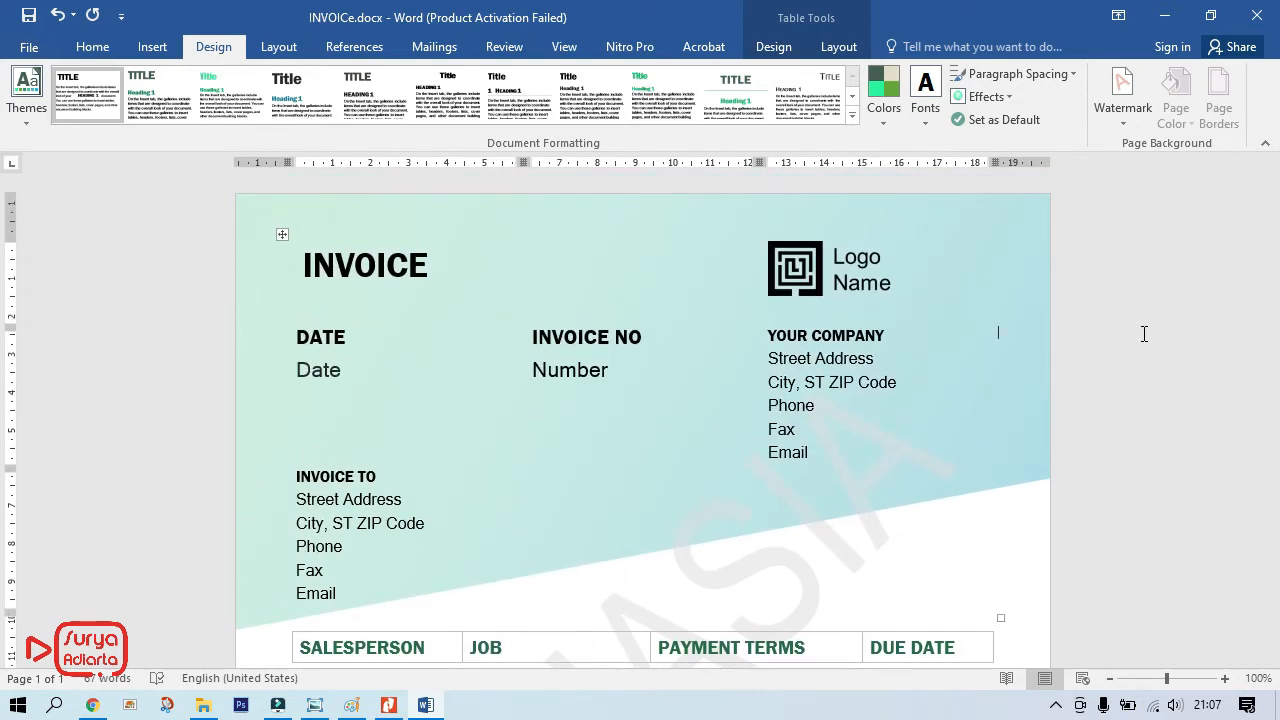
pyautogui.scroll(-5, 1144, 333)
pyautogui.scroll(3, 1144, 333)
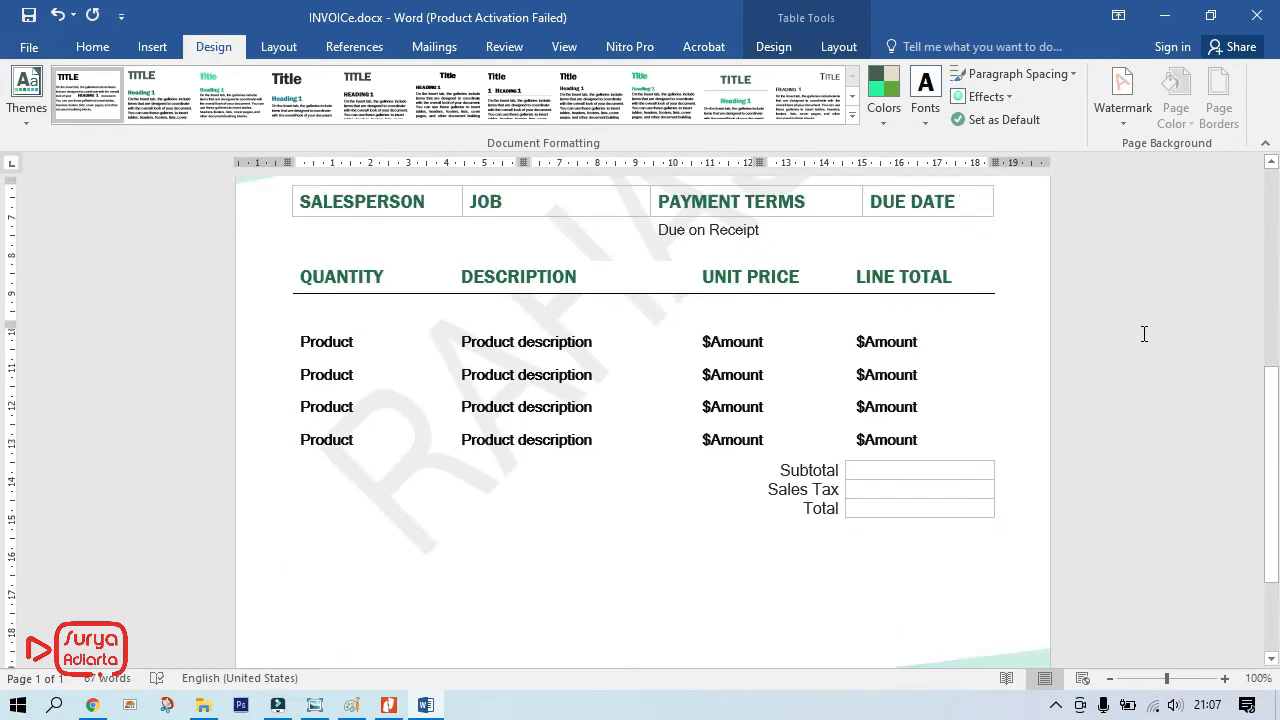
pyautogui.scroll(3, 1144, 333)
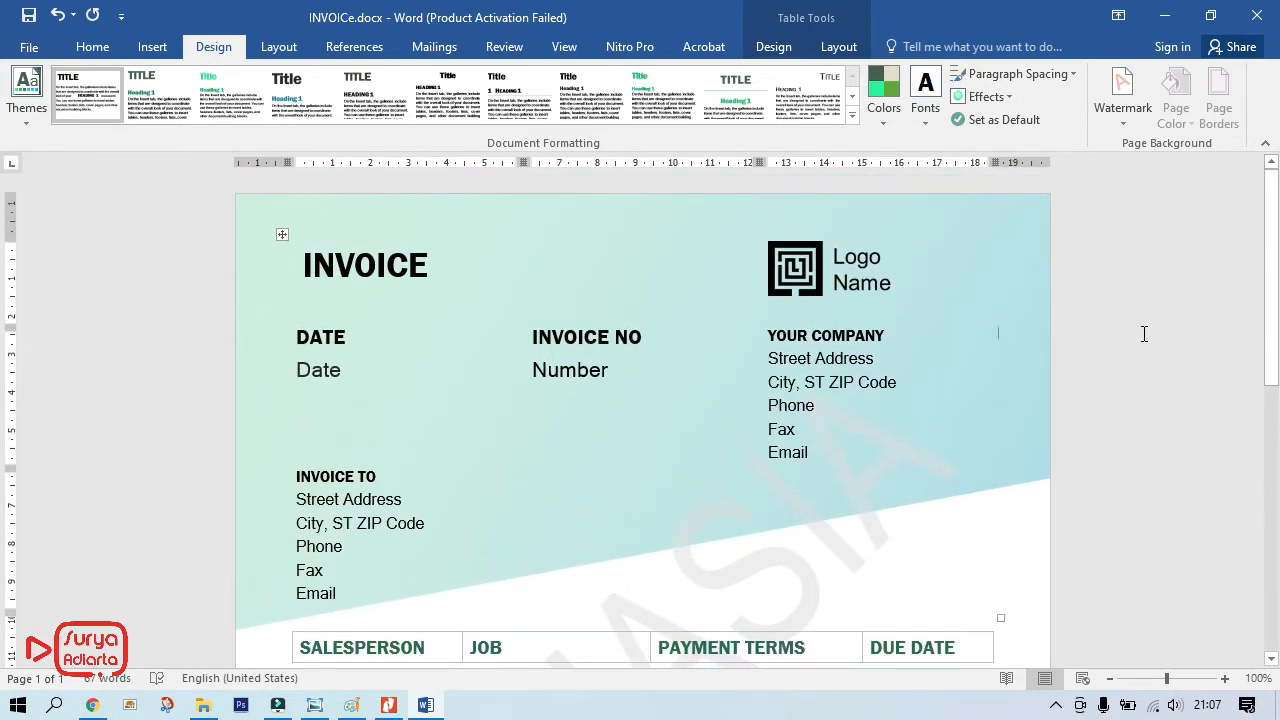
pyautogui.click(27, 50)
pyautogui.click(62, 256)
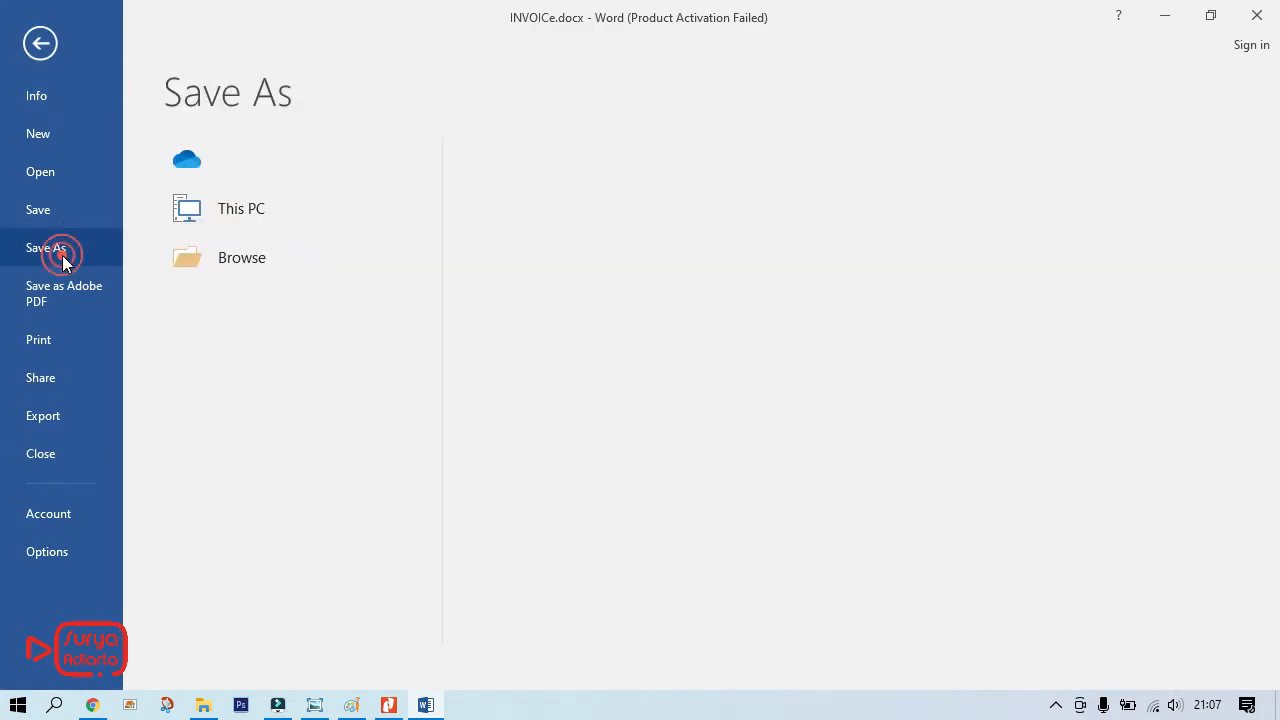
pyautogui.click(535, 203)
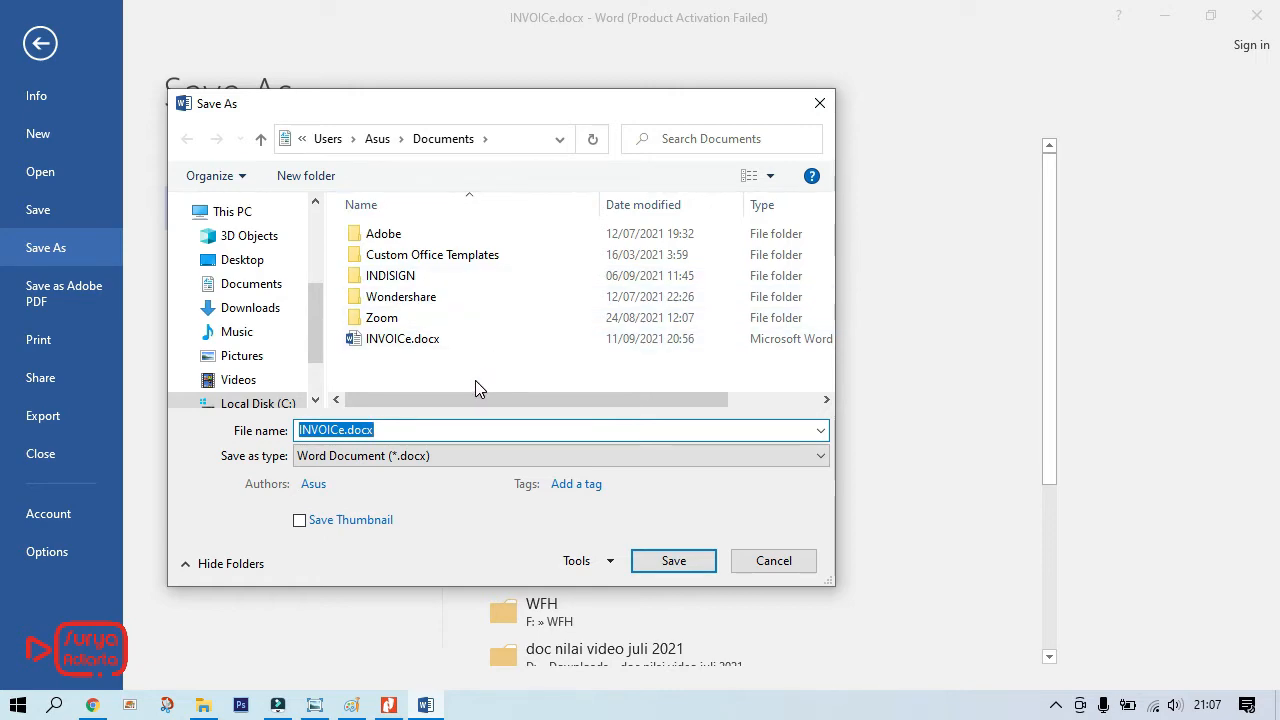
pyautogui.click(432, 456)
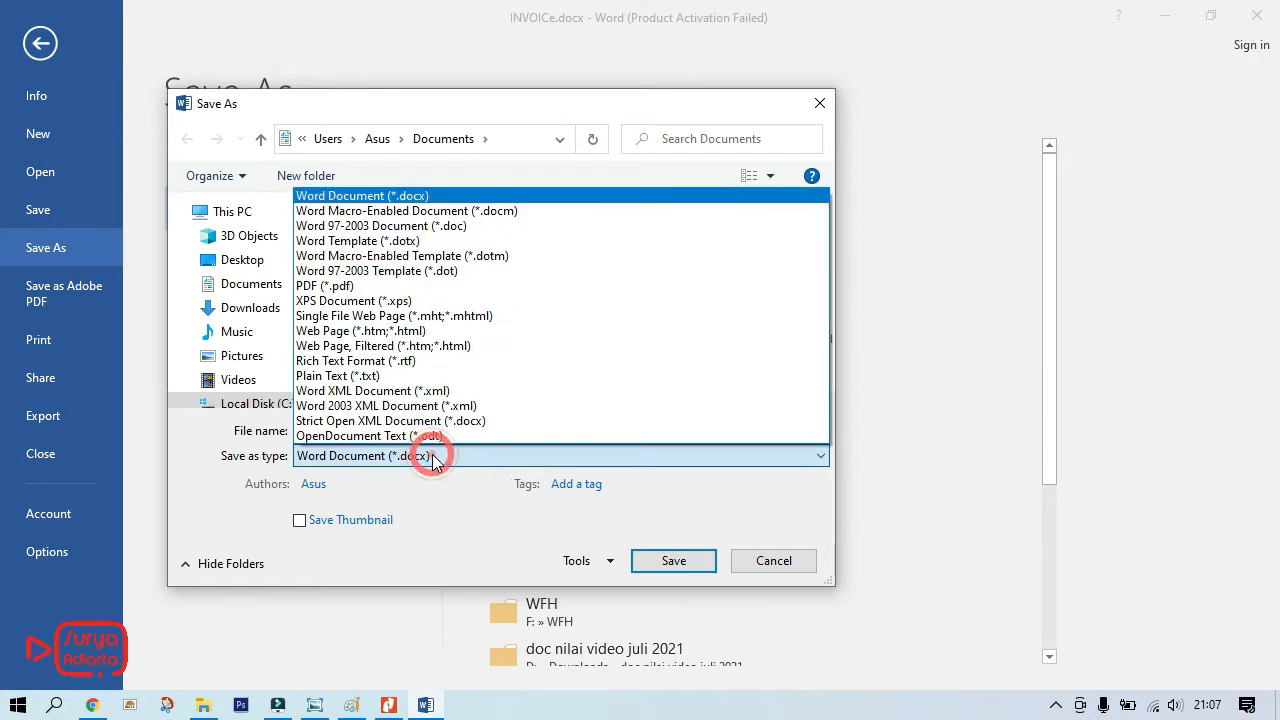
pyautogui.click(340, 287)
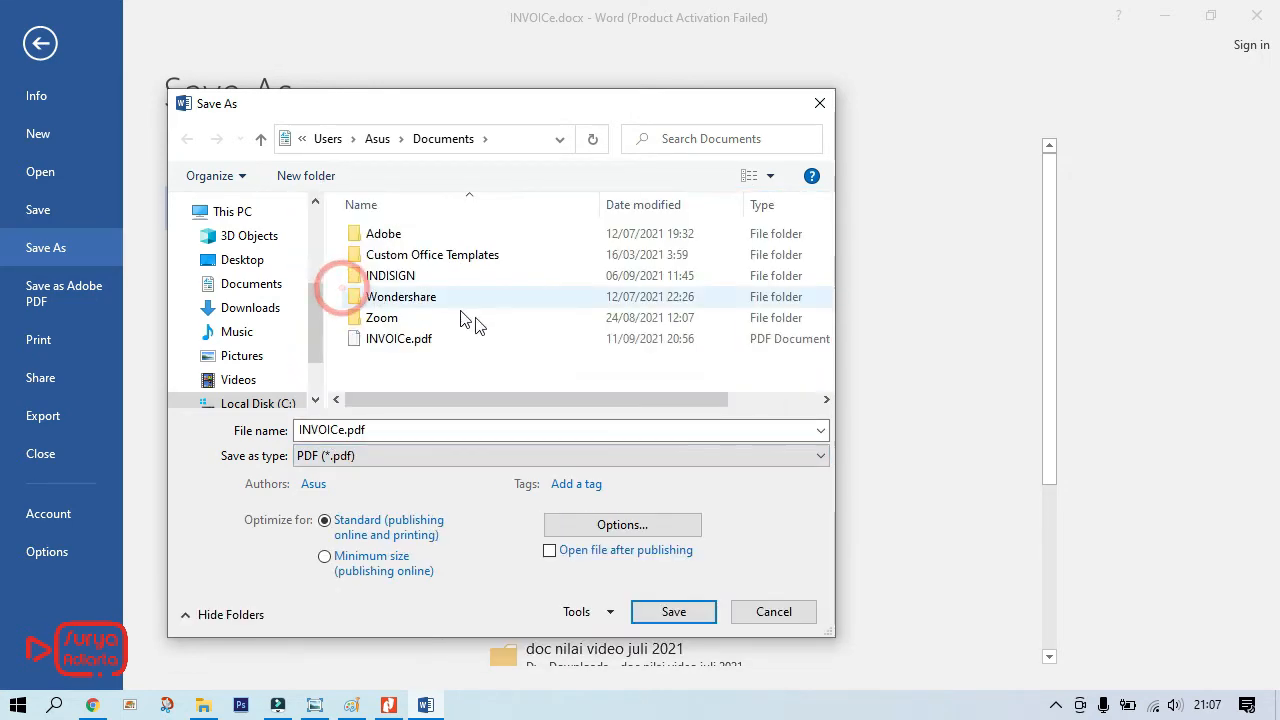
# Name the PDF copy INVOICe watermark.pdf and save it.
pyautogui.doubleClick(344, 430)
pyautogui.click(344, 430)
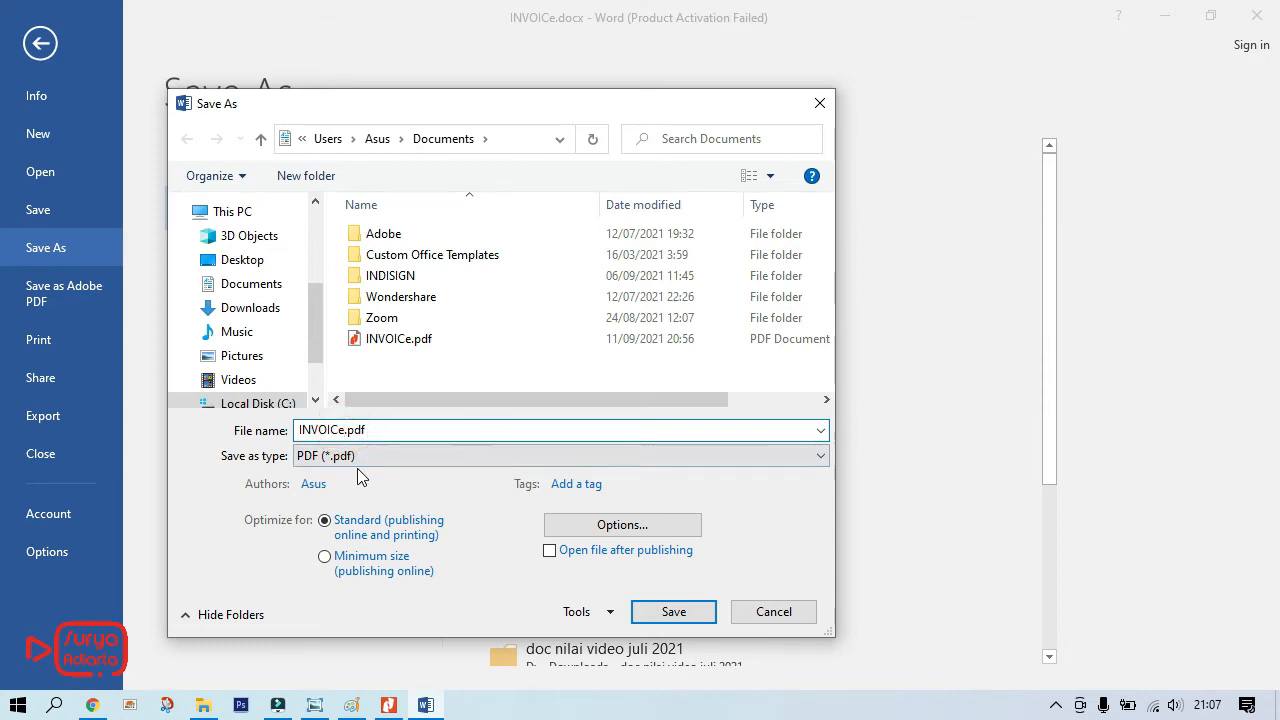
pyautogui.write('watermark')
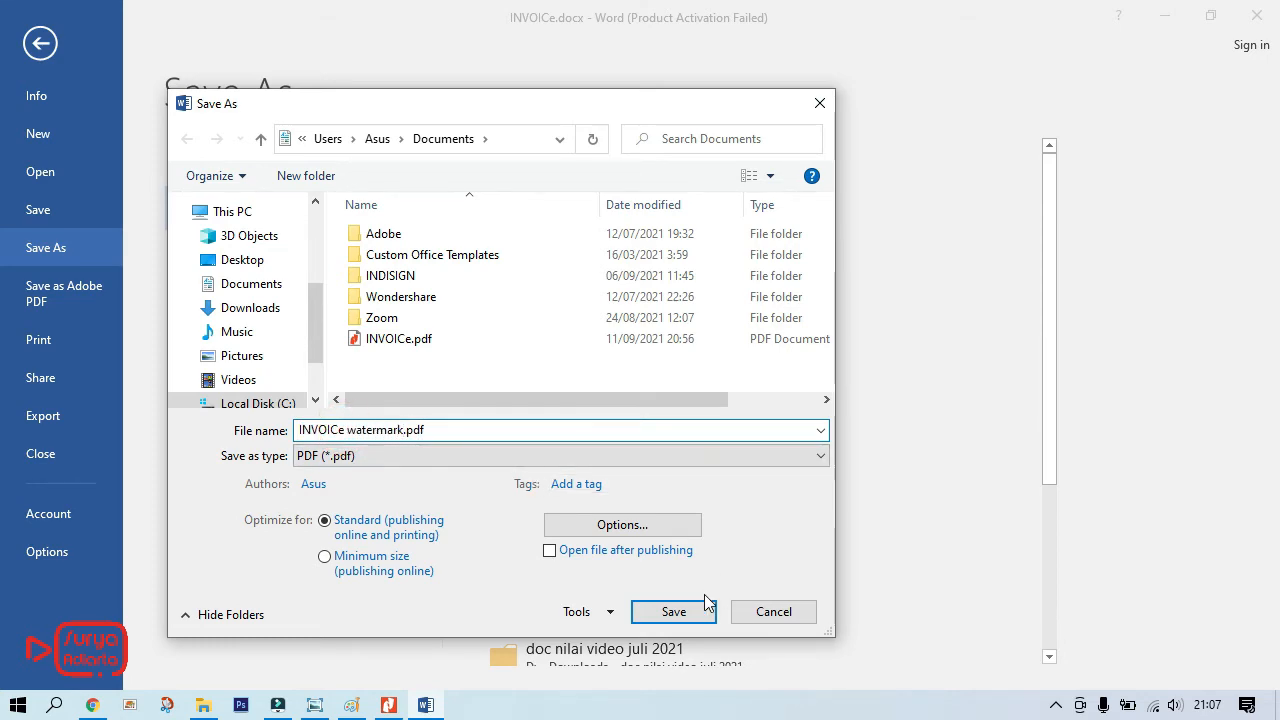
pyautogui.click(673, 612)
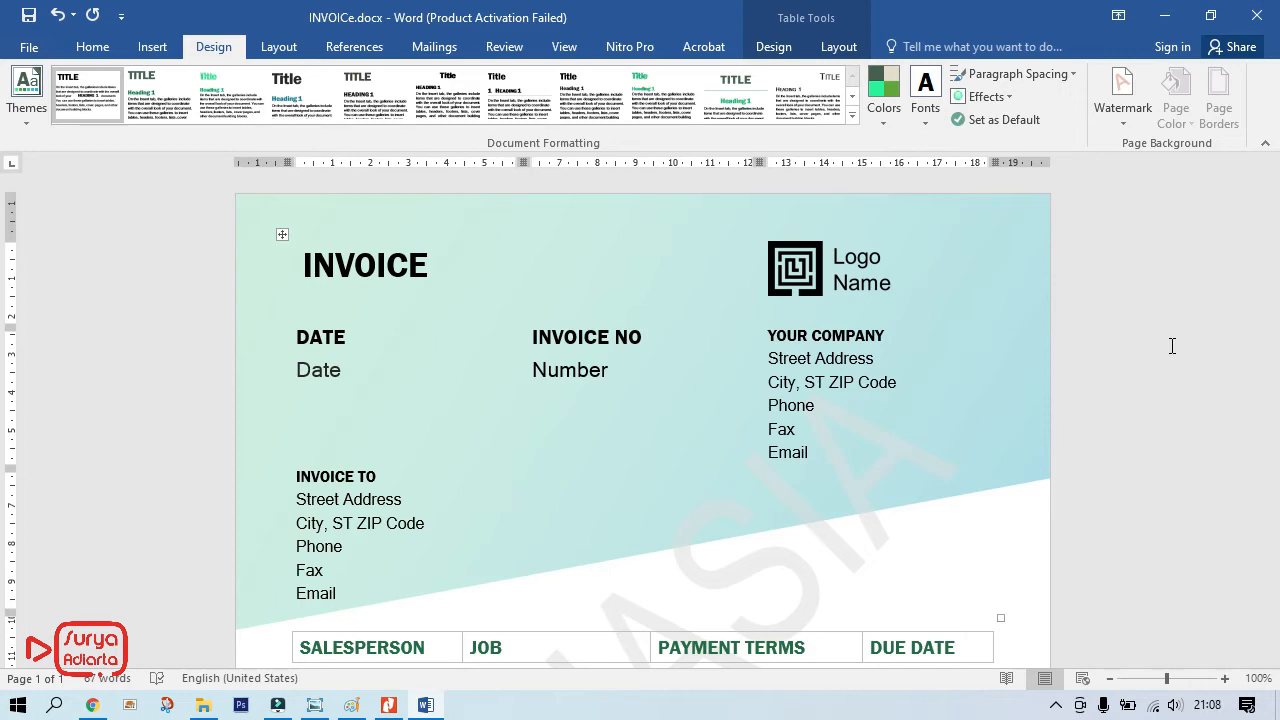
# Close INVOICe.docx without saving the changes and return to the Documents folder.
pyautogui.click(1257, 16)
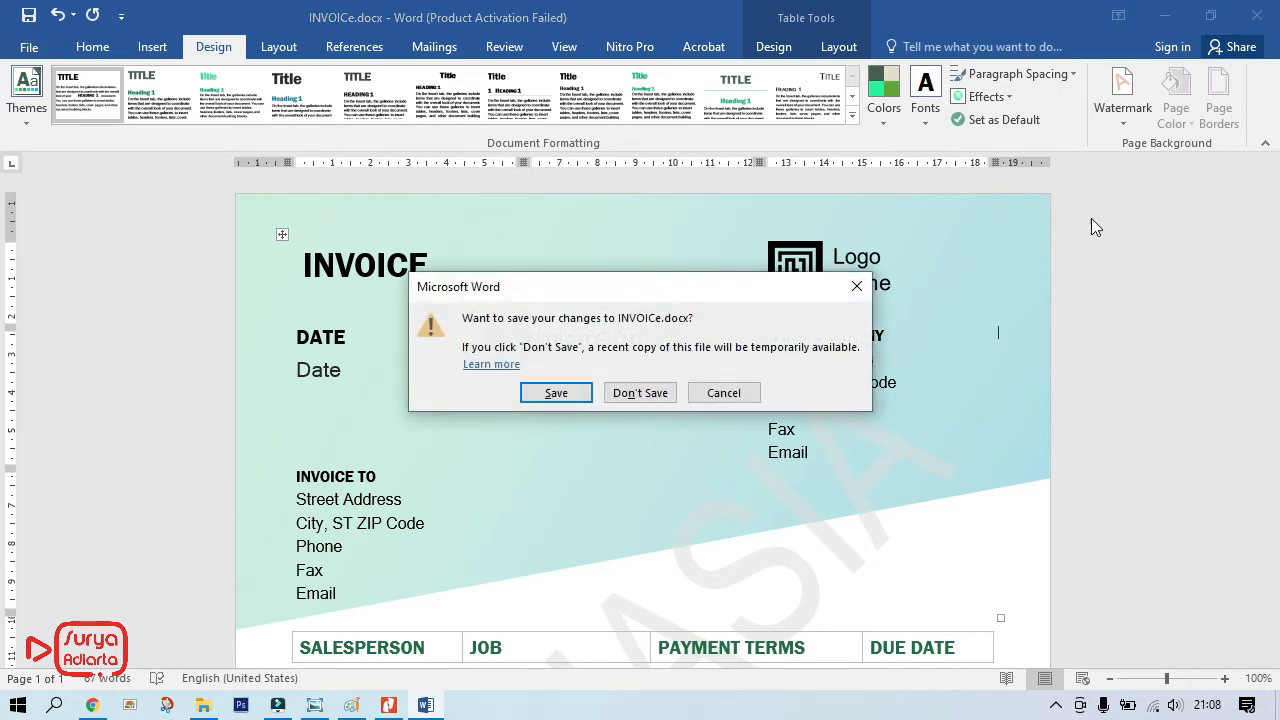
pyautogui.click(640, 393)
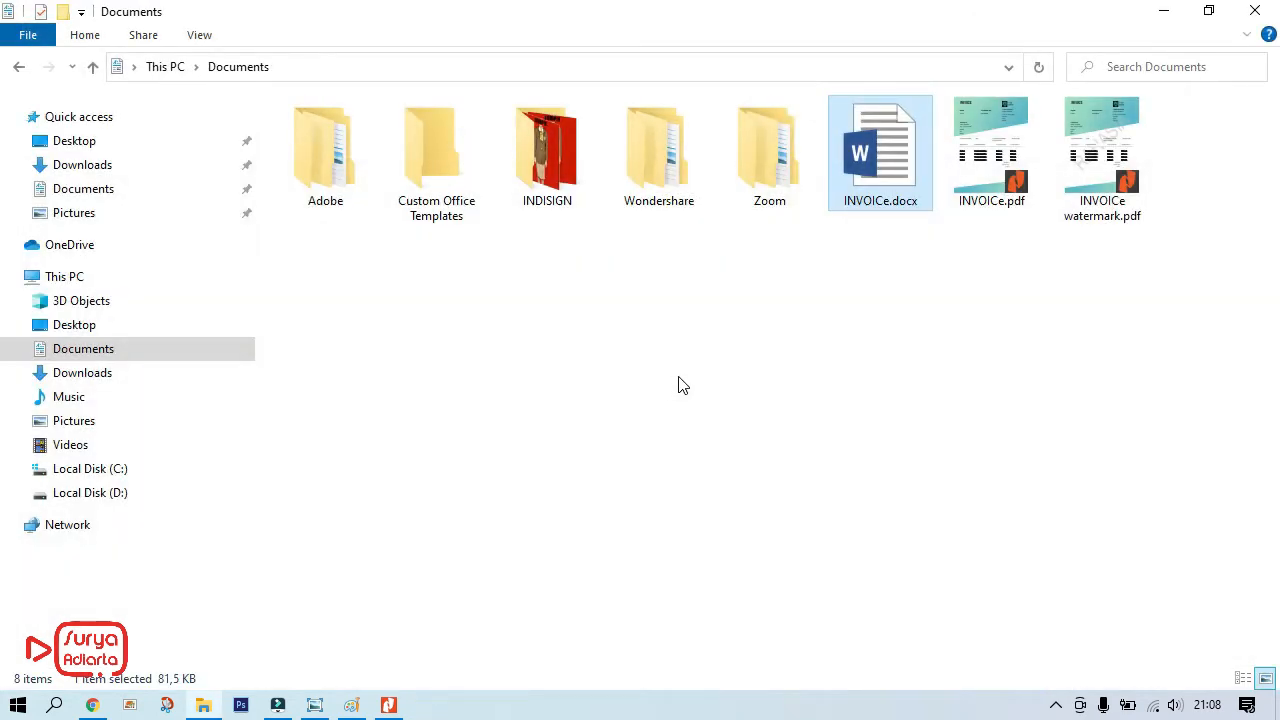
pyautogui.click(806, 352)
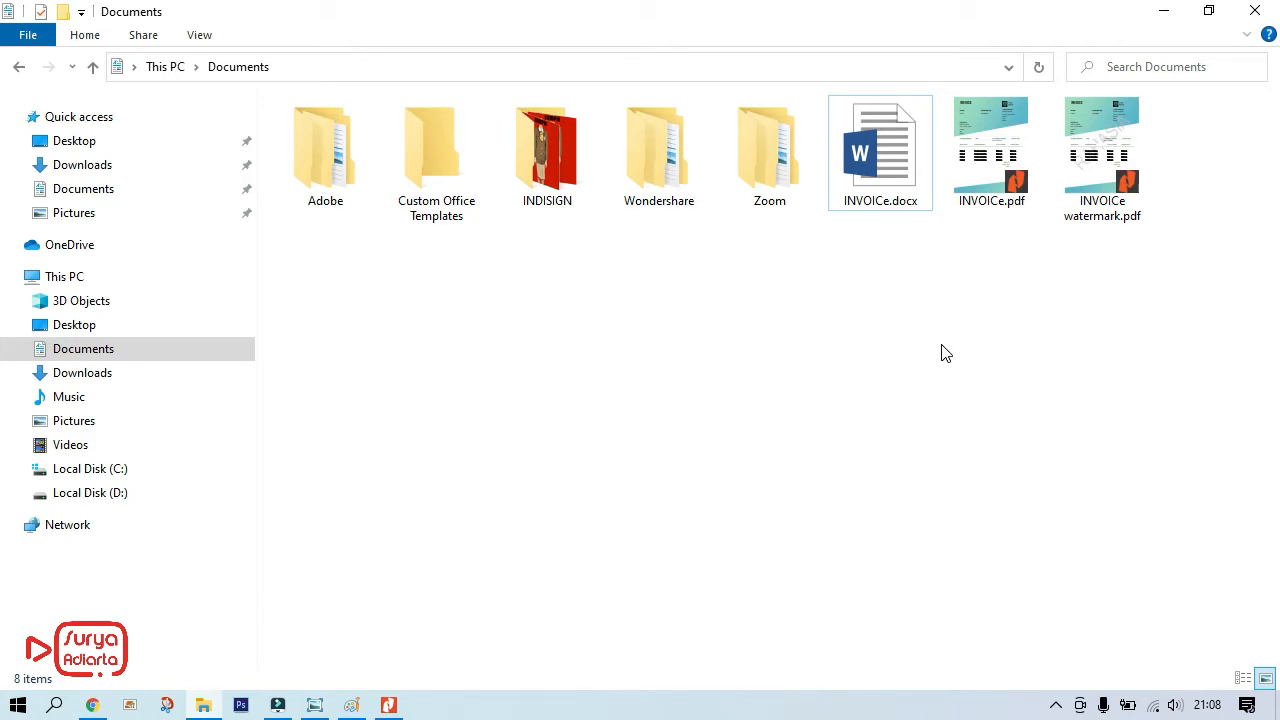
# Open INVOICe.pdf from the Documents folder for editing in Adobe Acrobat, declining to make it the default PDF application, and look through the page.
pyautogui.click(995, 160)
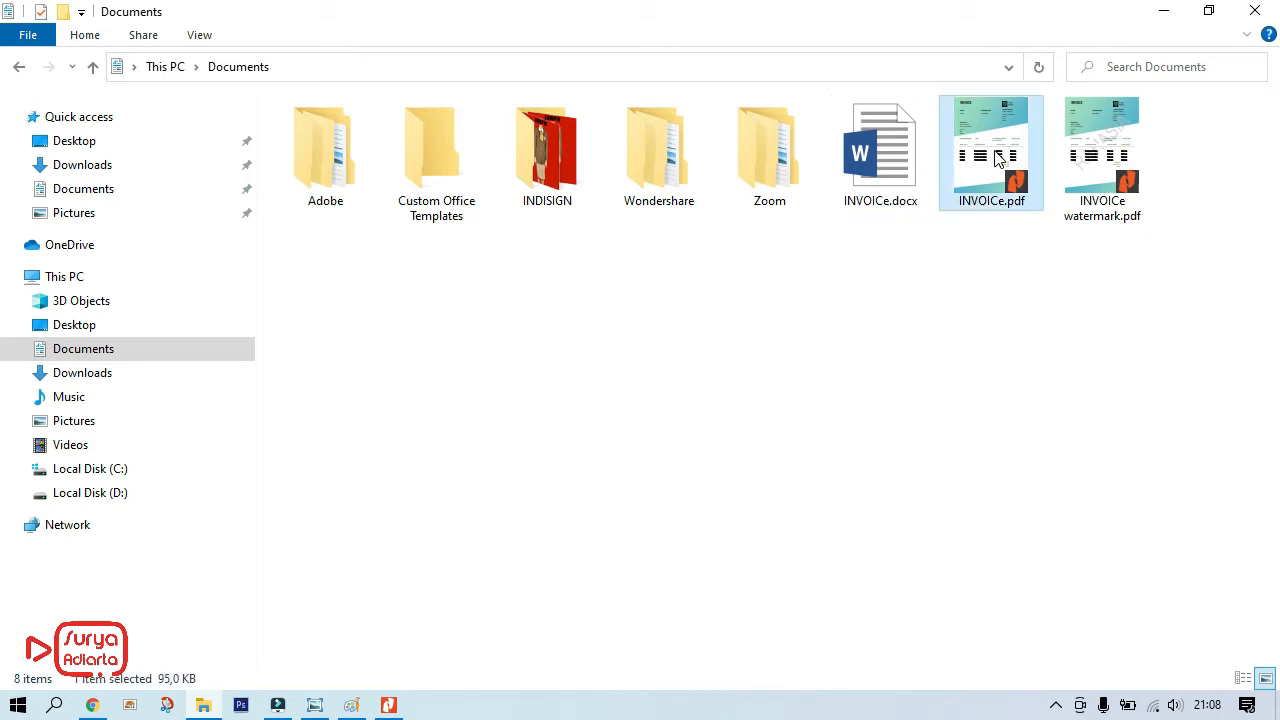
pyautogui.rightClick(995, 162)
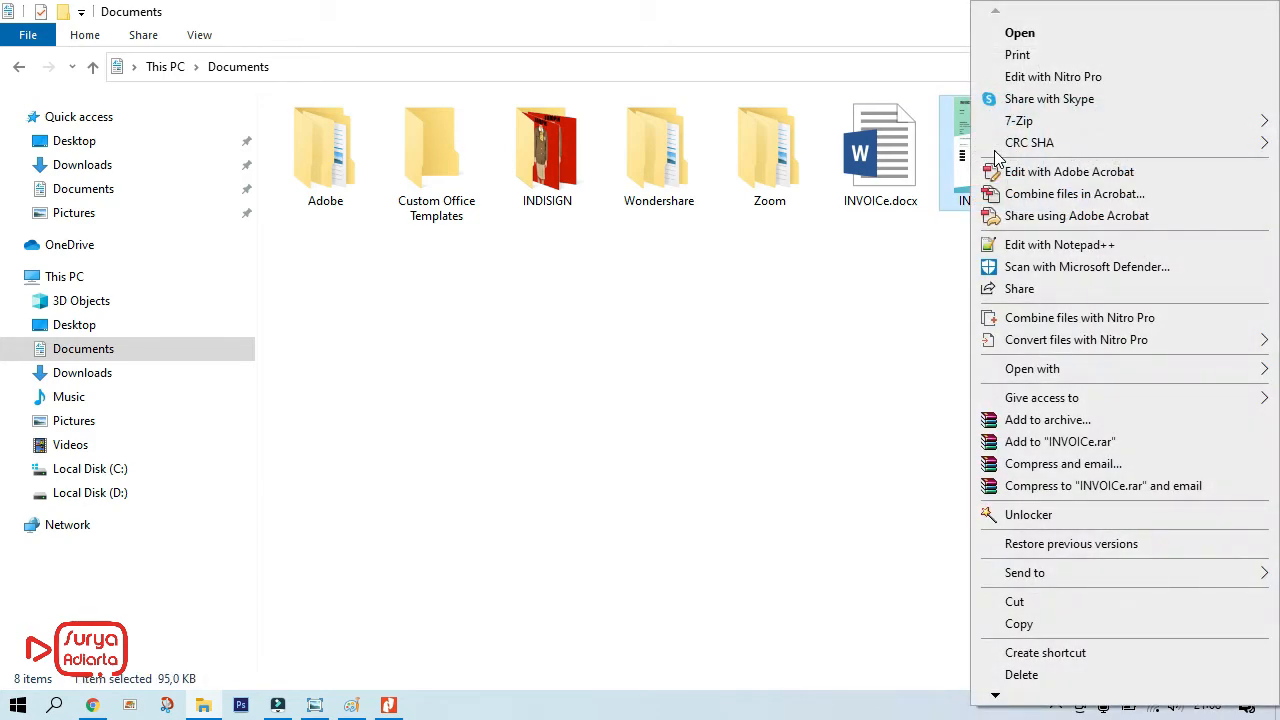
pyautogui.click(1040, 174)
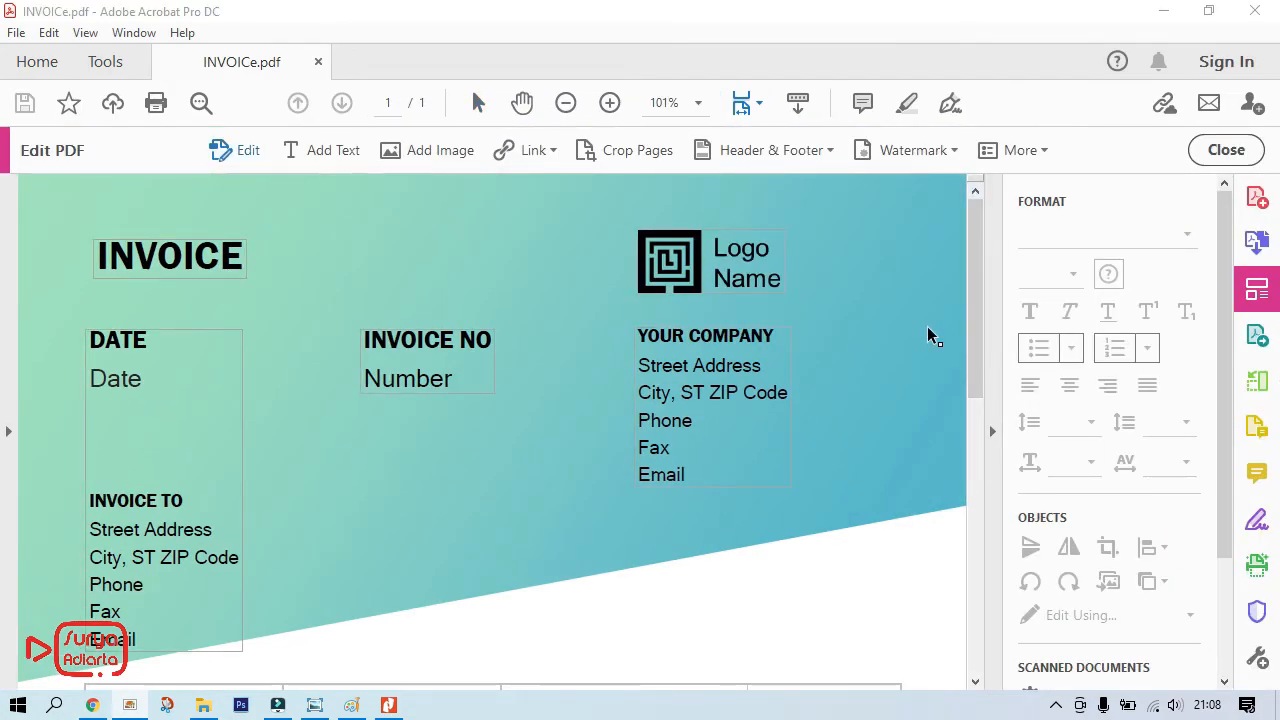
pyautogui.scroll(-2, 928, 337)
pyautogui.scroll(-4, 928, 337)
pyautogui.scroll(-3, 928, 337)
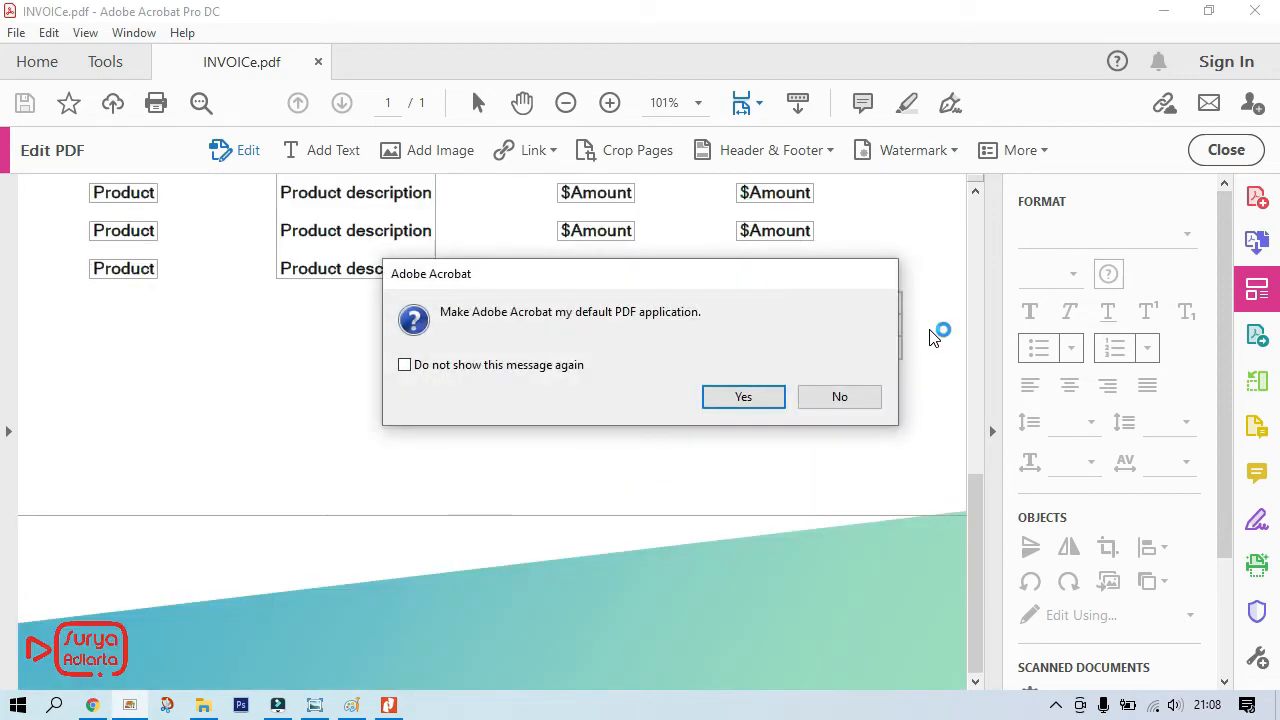
pyautogui.click(848, 397)
pyautogui.scroll(2, 912, 402)
pyautogui.scroll(5, 914, 403)
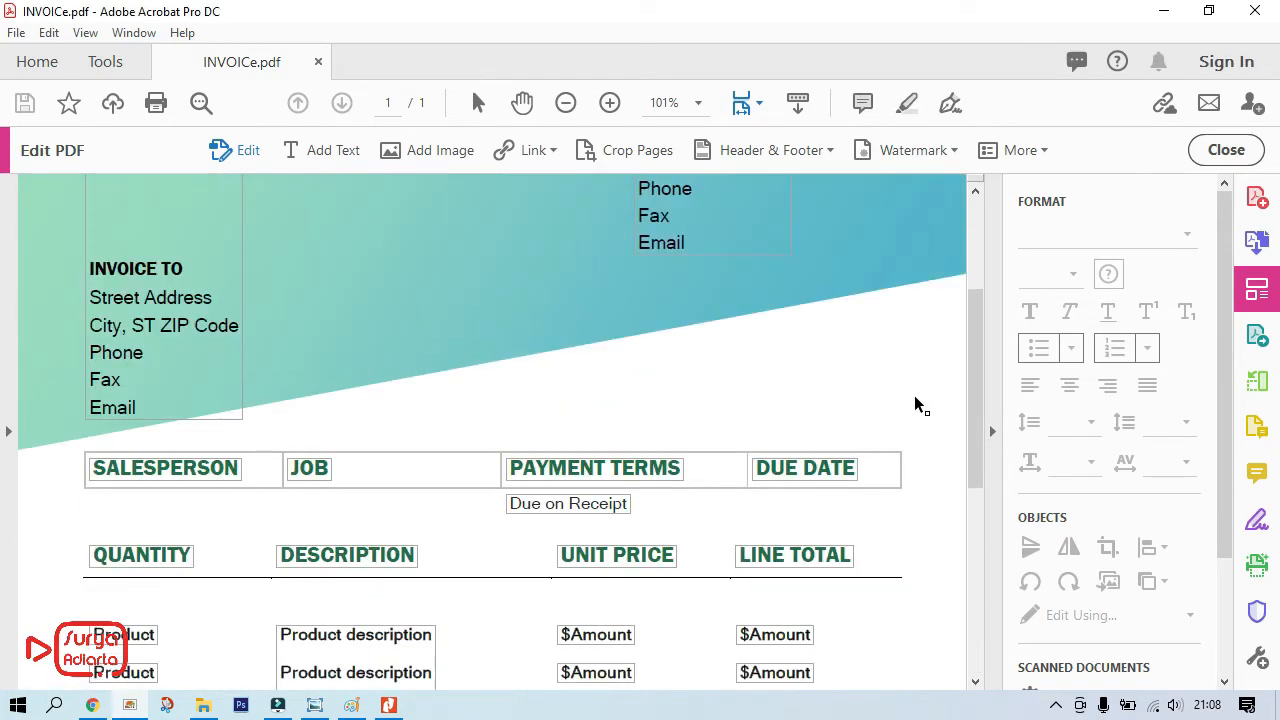
# Start adding a text watermark to the PDF with the text "untuk dikirim ke pusat tanggal 11 september 2021".
pyautogui.click(912, 150)
pyautogui.click(926, 187)
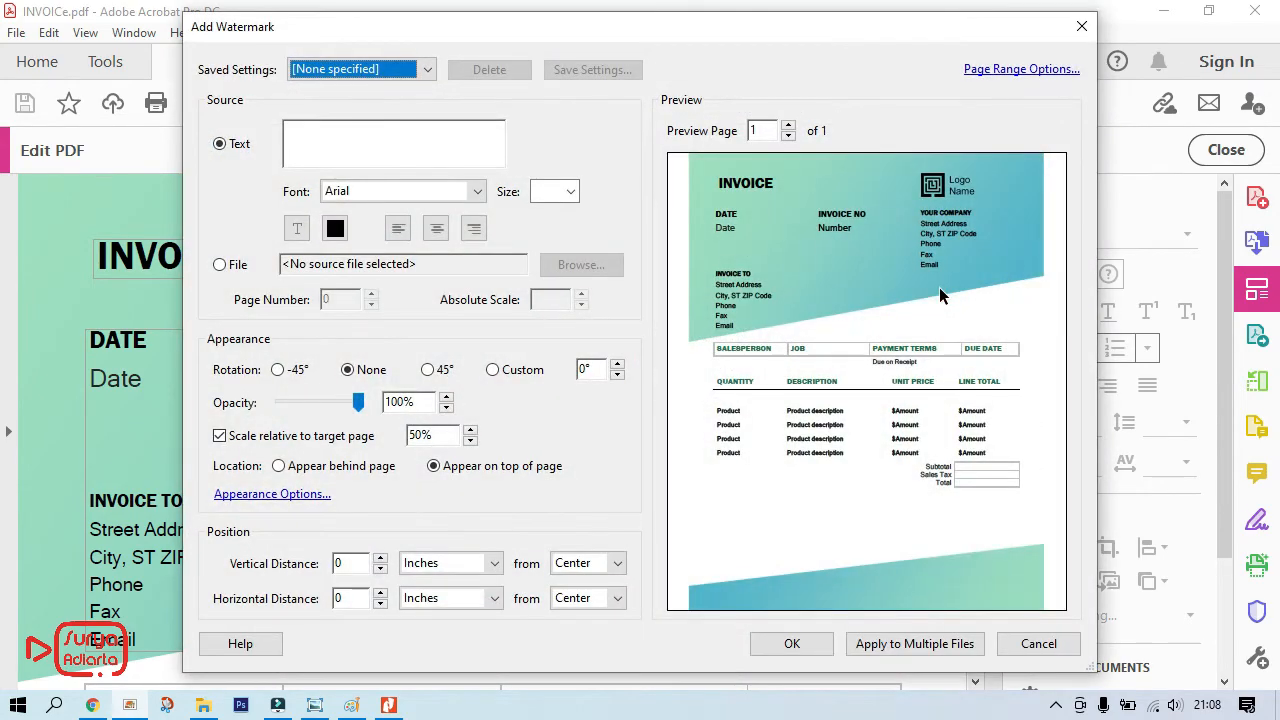
pyautogui.click(330, 143)
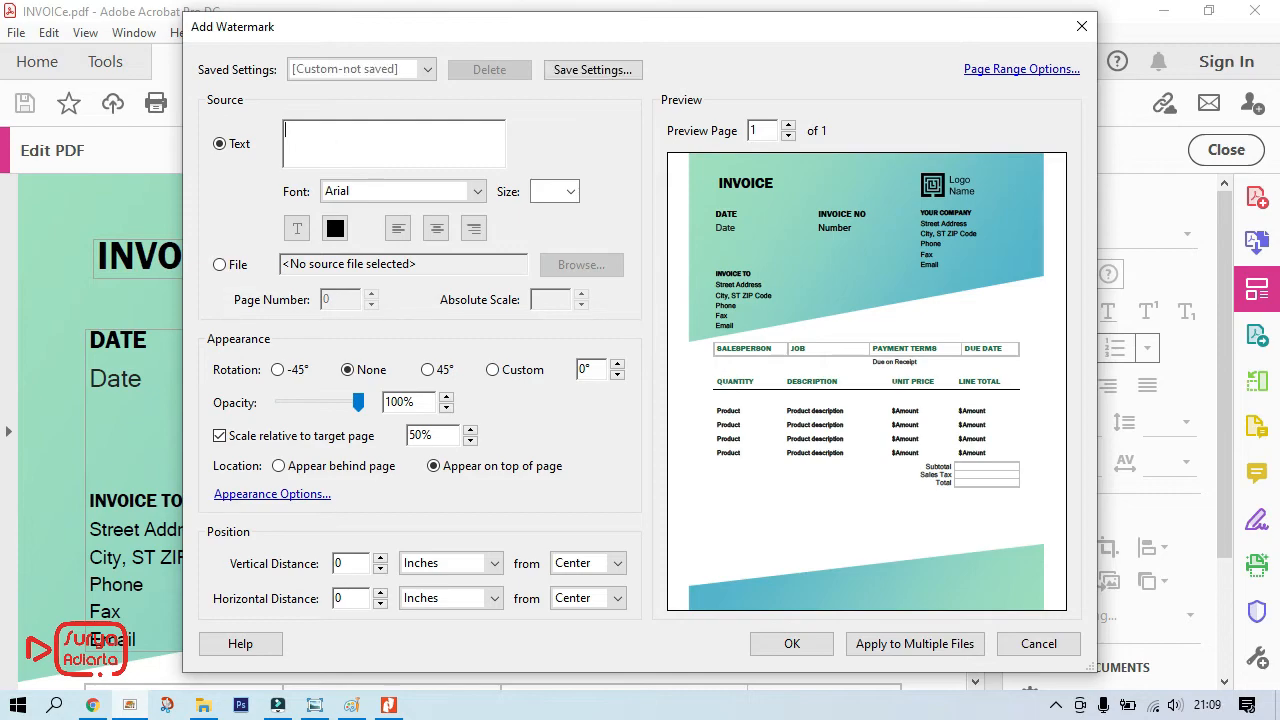
pyautogui.write('ntuk')
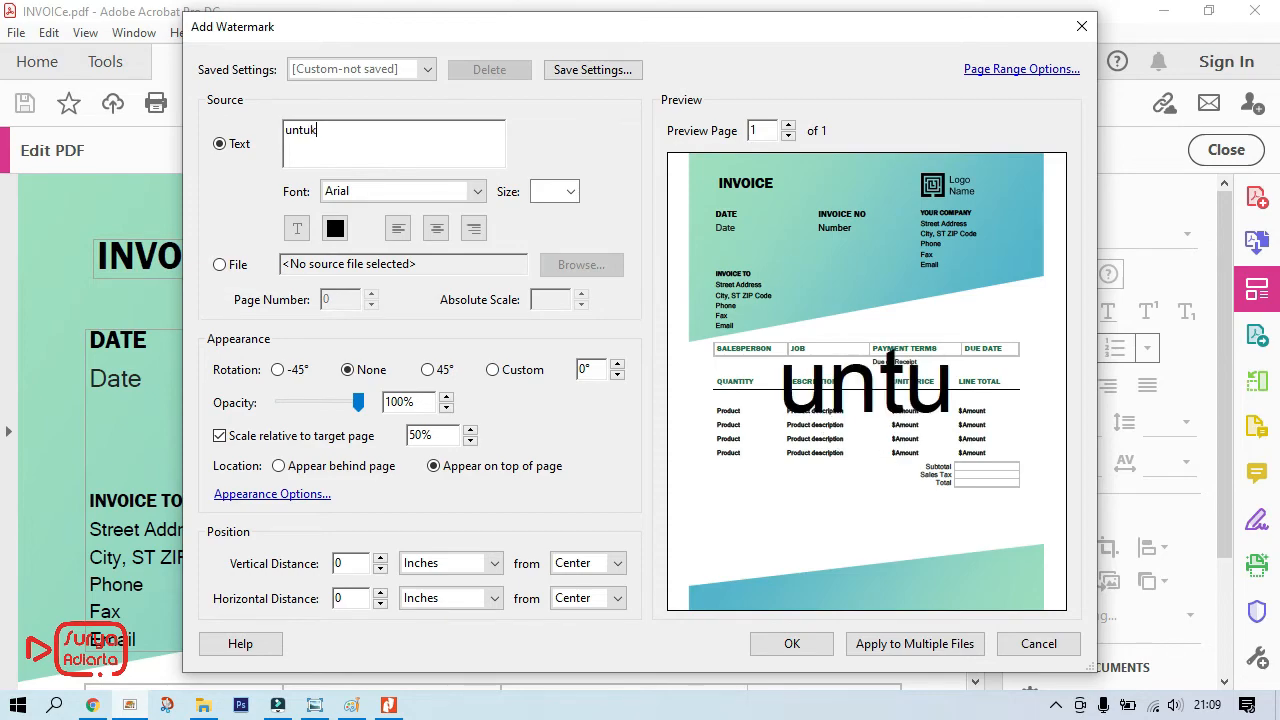
pyautogui.write(' dikir')
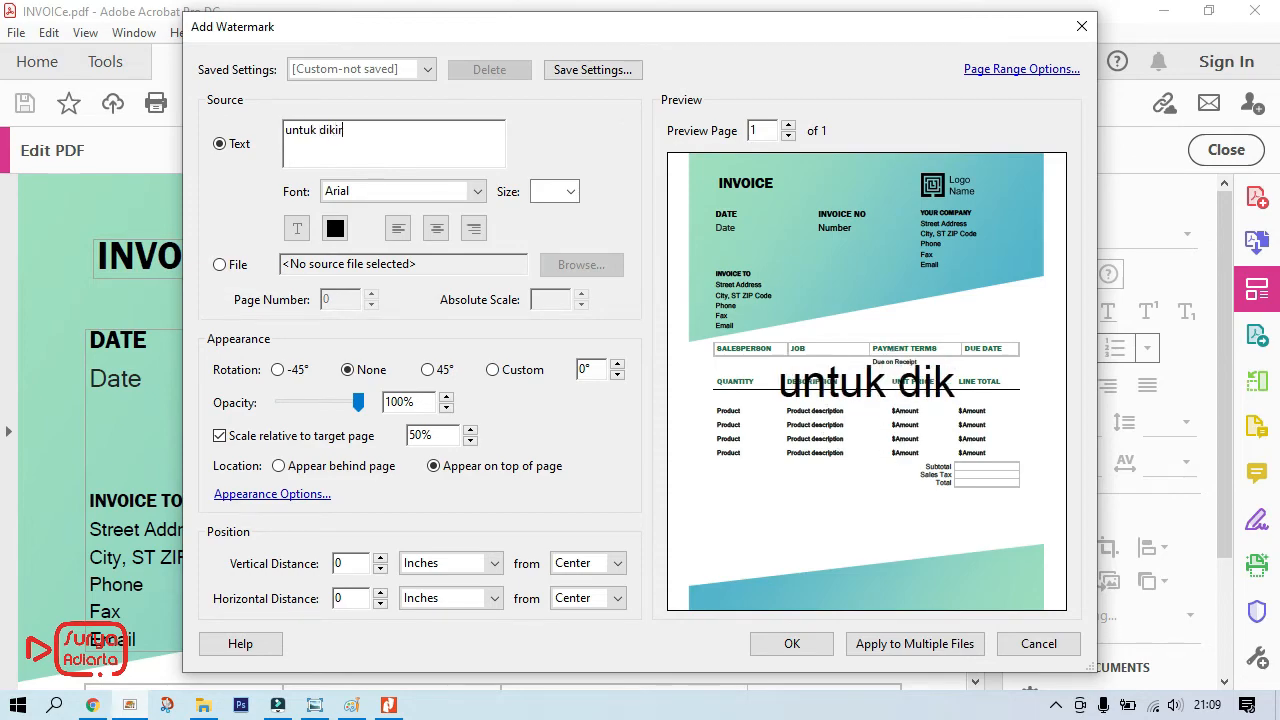
pyautogui.write('im ke pusat')
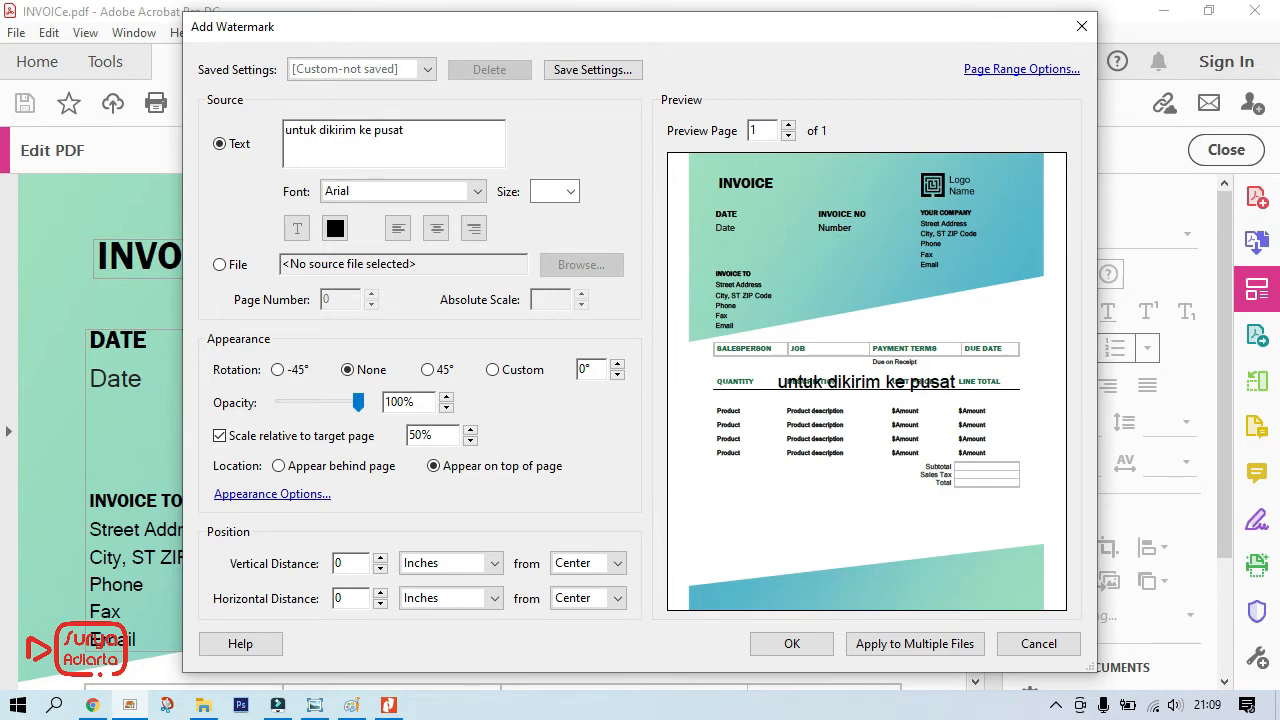
pyautogui.write(' tanggal ')
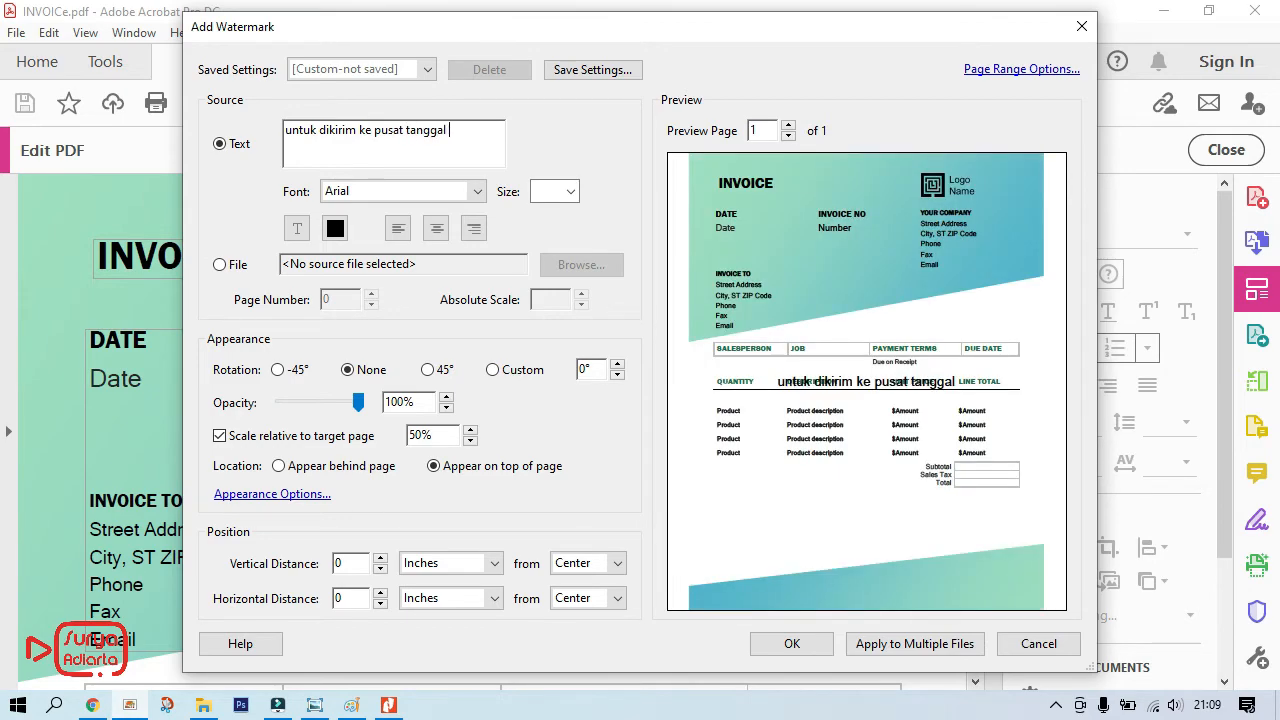
pyautogui.write('11')
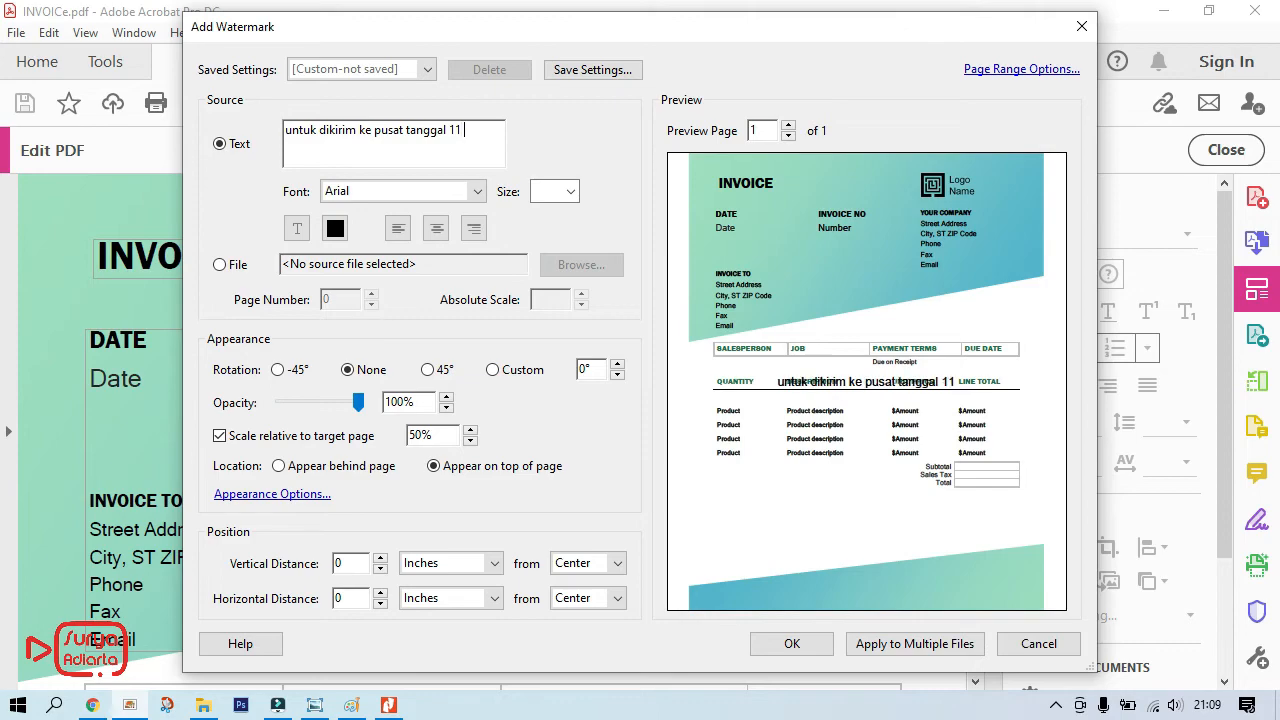
pyautogui.write(' september ')
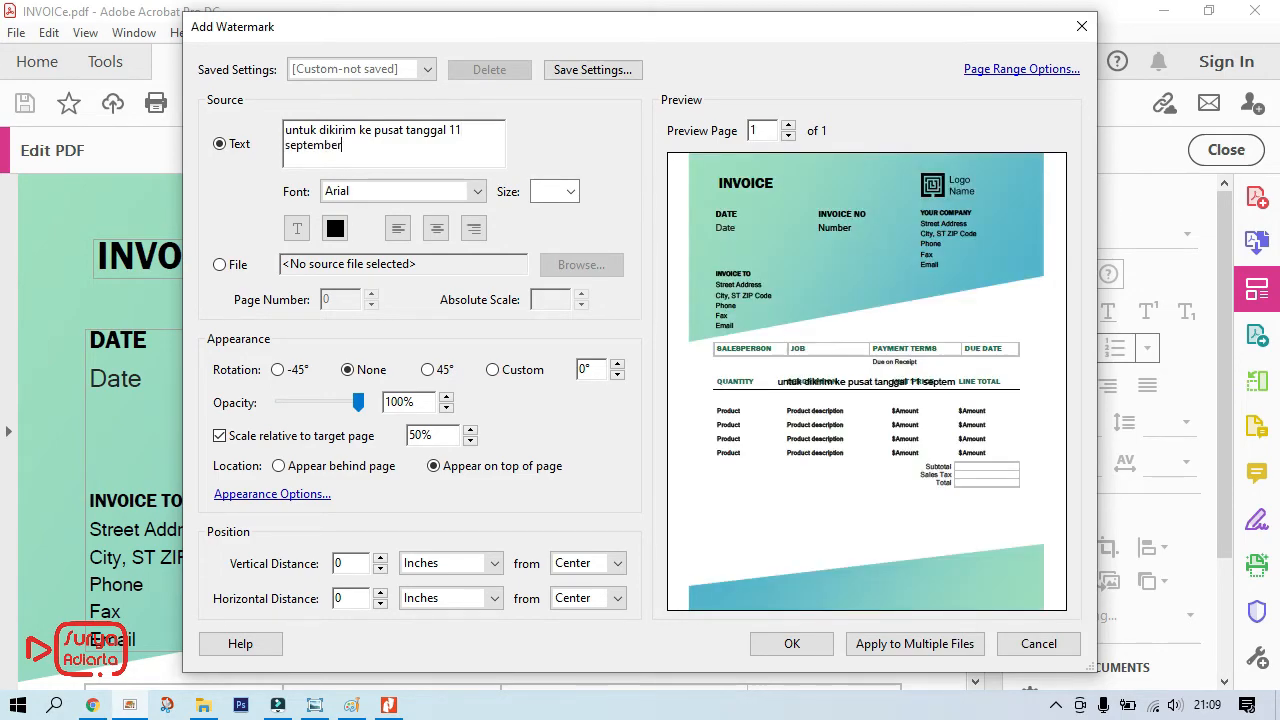
pyautogui.write('20')
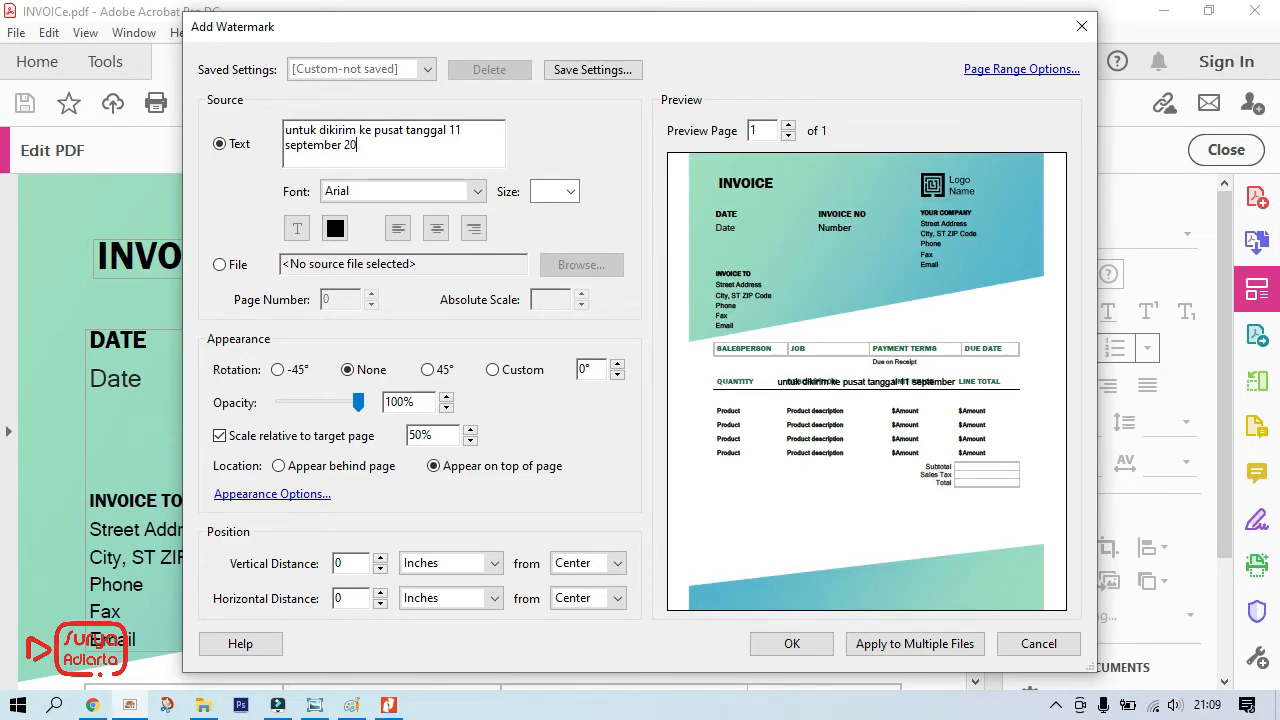
pyautogui.write('21')
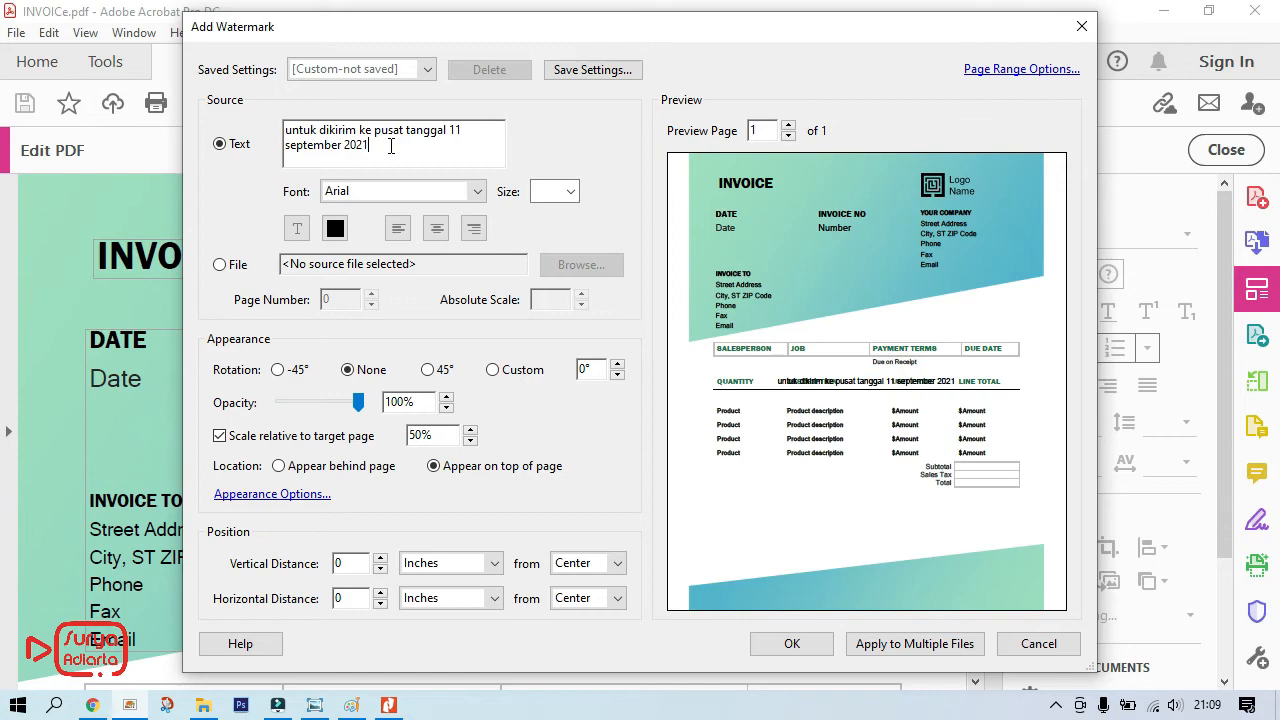
# Set the watermark's font size to 36, rotation to 45° and opacity to 49%, apply it, and check the page.
pyautogui.click(572, 193)
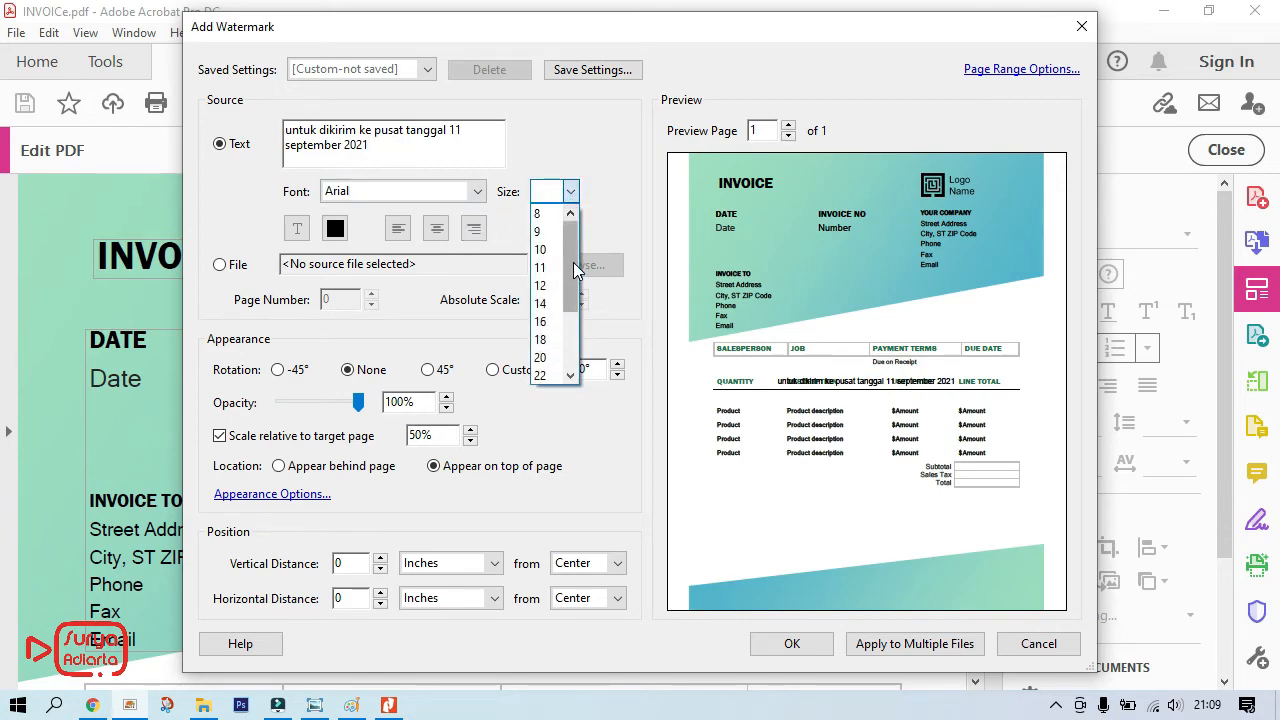
pyautogui.moveTo(575, 266); pyautogui.dragTo(583, 330)
pyautogui.click(547, 339)
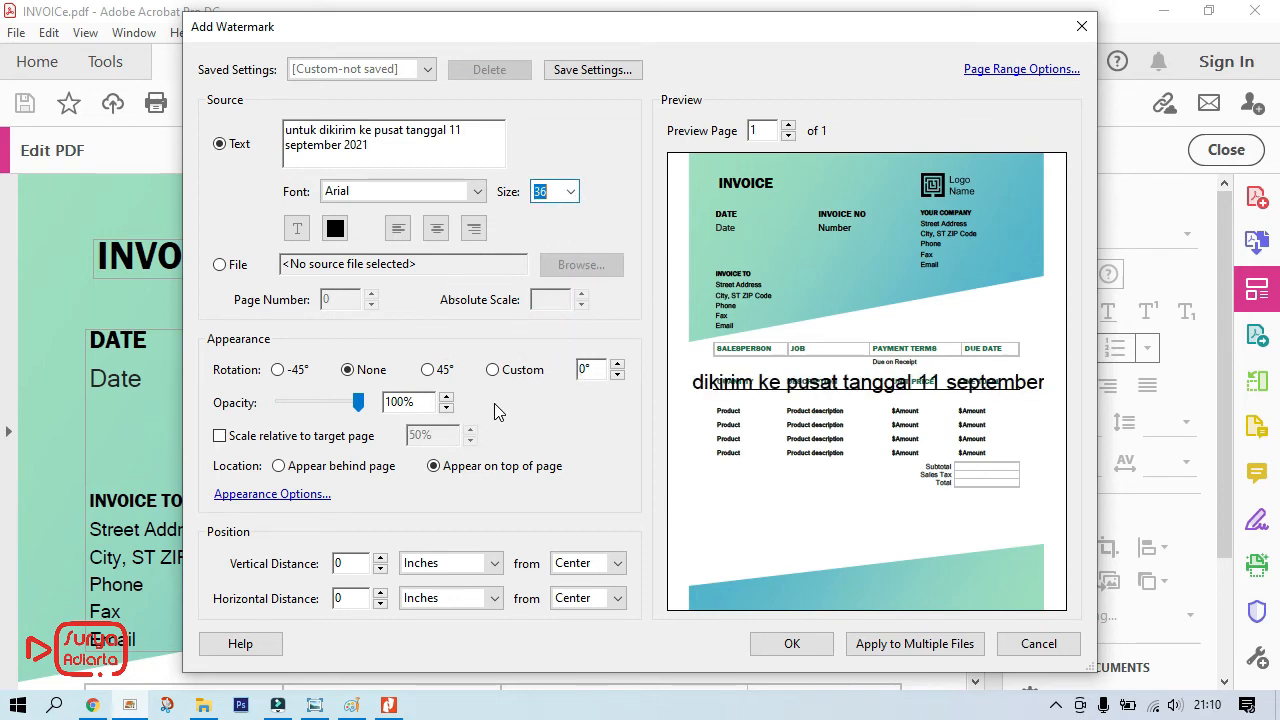
pyautogui.click(433, 369)
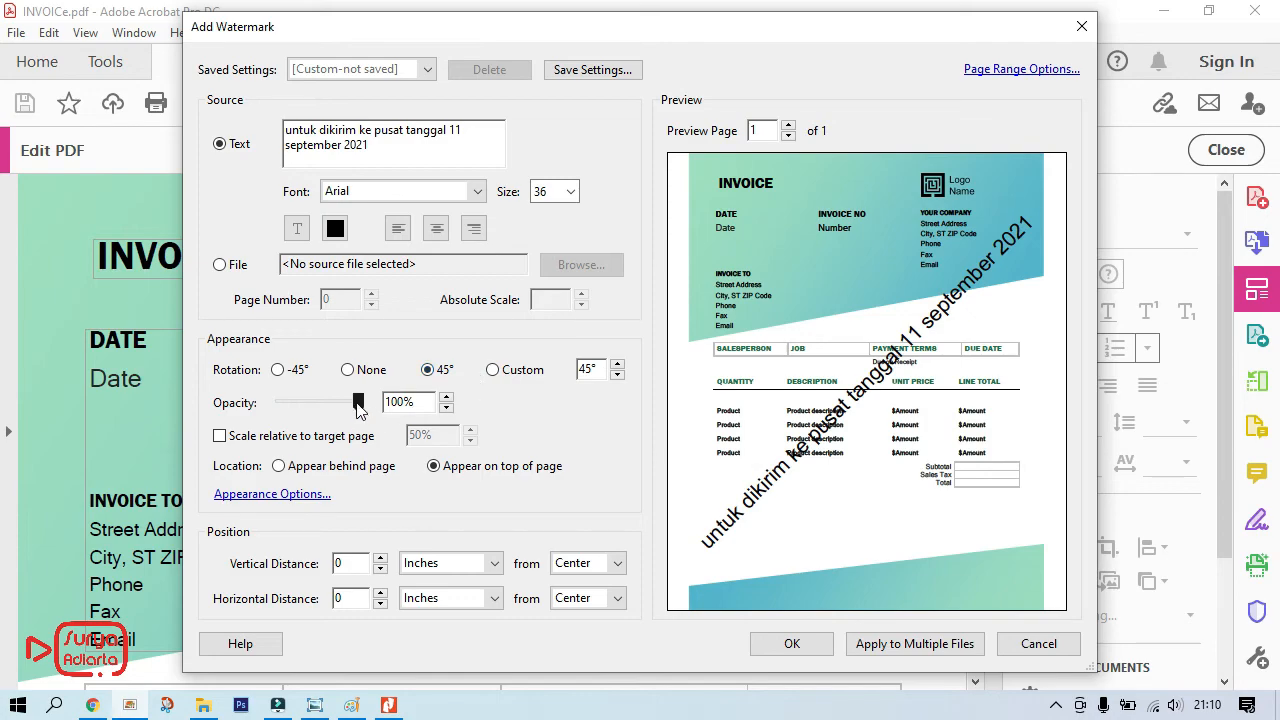
pyautogui.moveTo(358, 403); pyautogui.dragTo(319, 410)
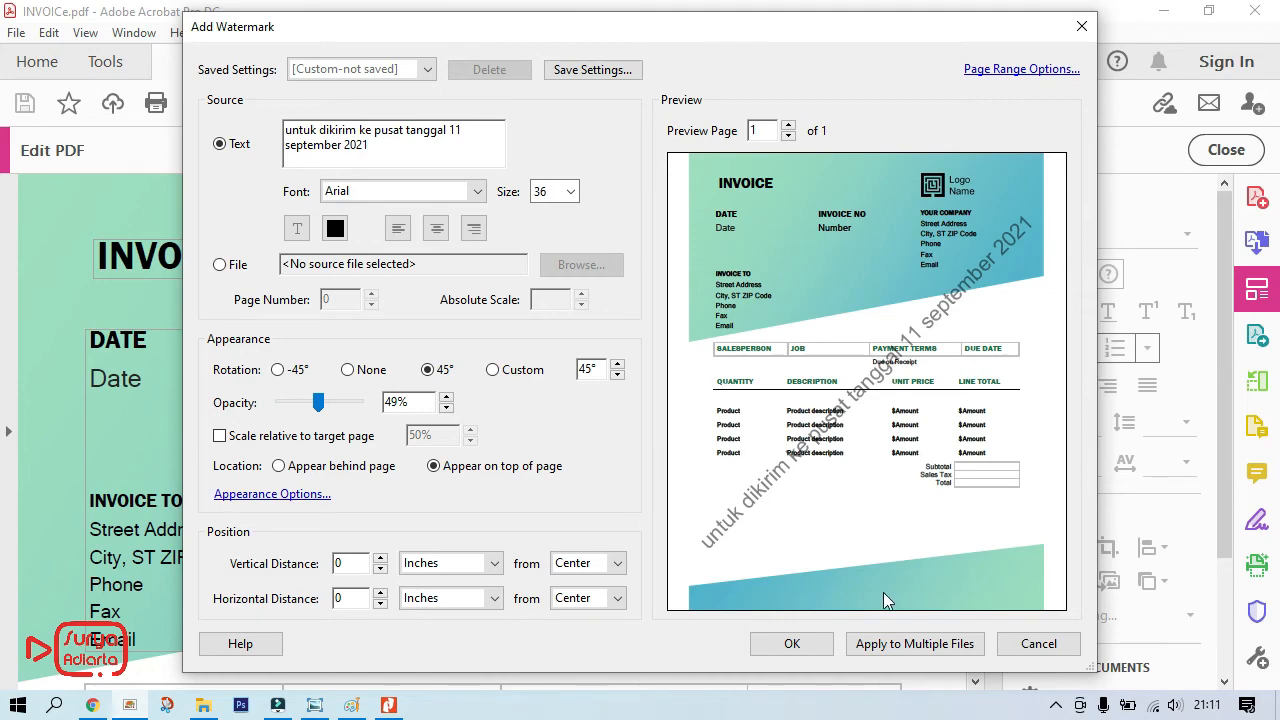
pyautogui.click(816, 645)
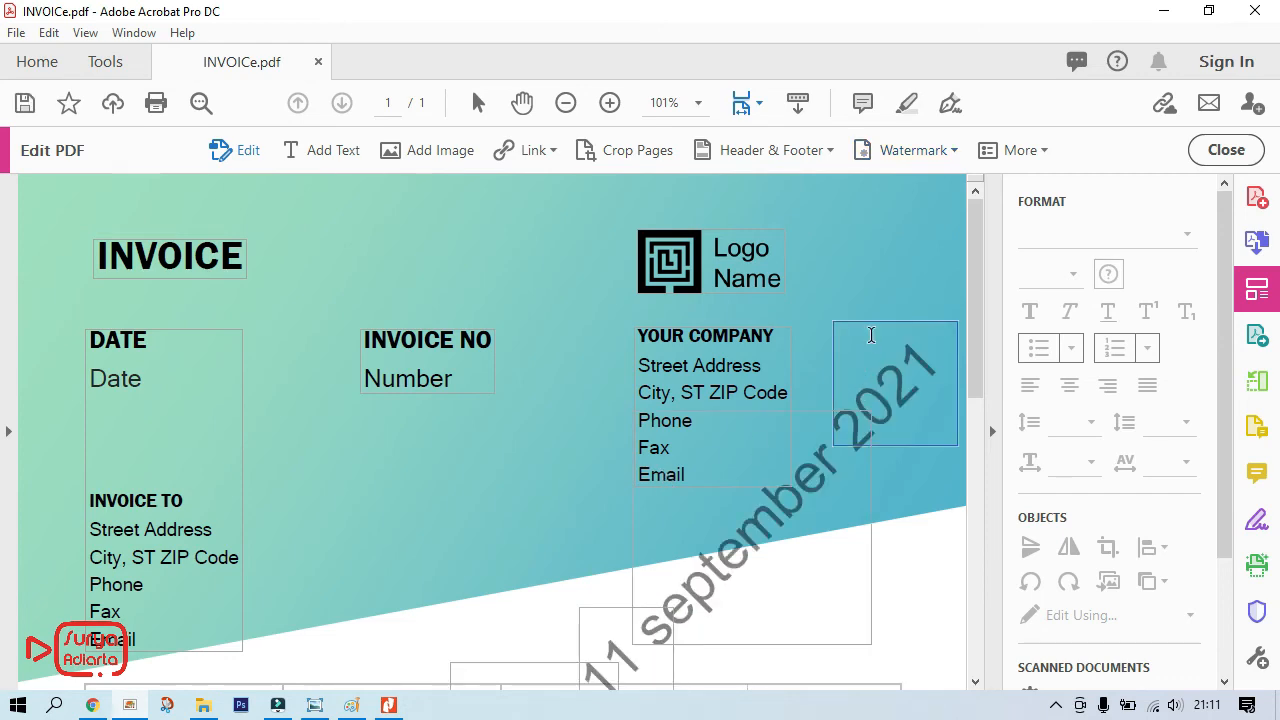
pyautogui.scroll(-5, 923, 577)
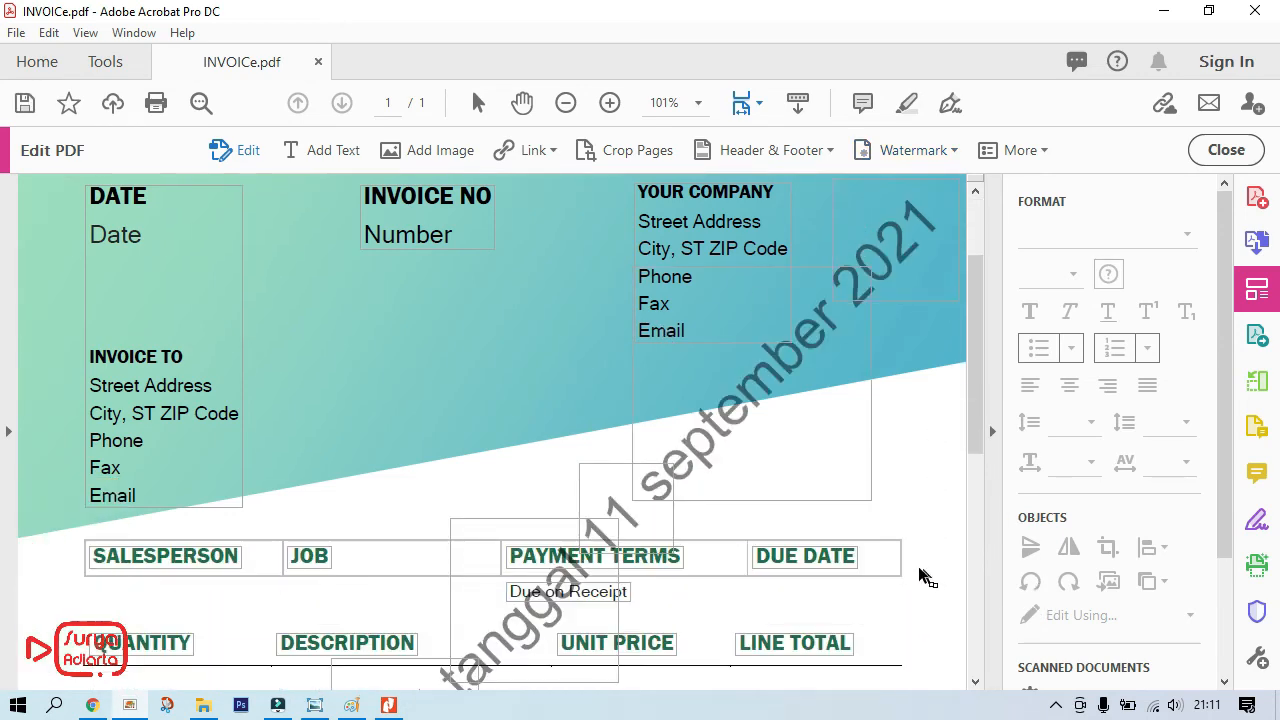
pyautogui.scroll(-5, 915, 572)
pyautogui.scroll(10, 912, 570)
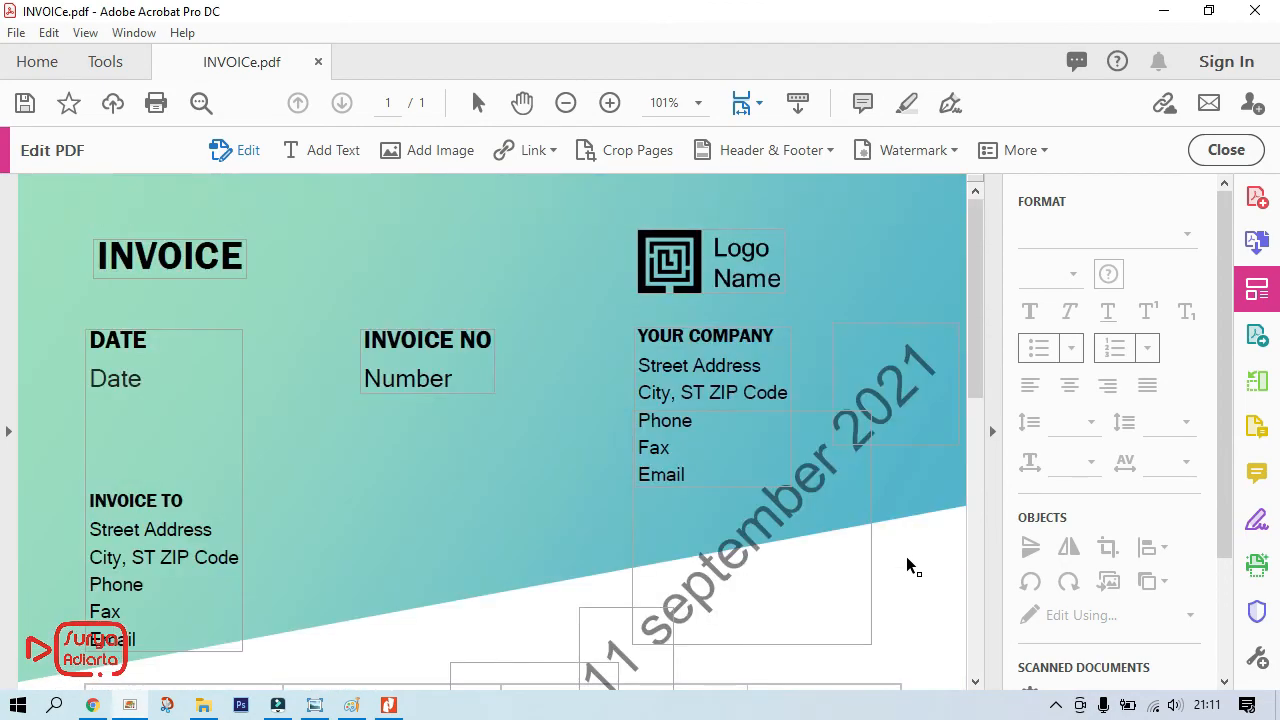
# Save the watermarked PDF in the Documents folder as INVOICe watermark.pdf, replacing the existing file.
pyautogui.click(16, 34)
pyautogui.click(125, 184)
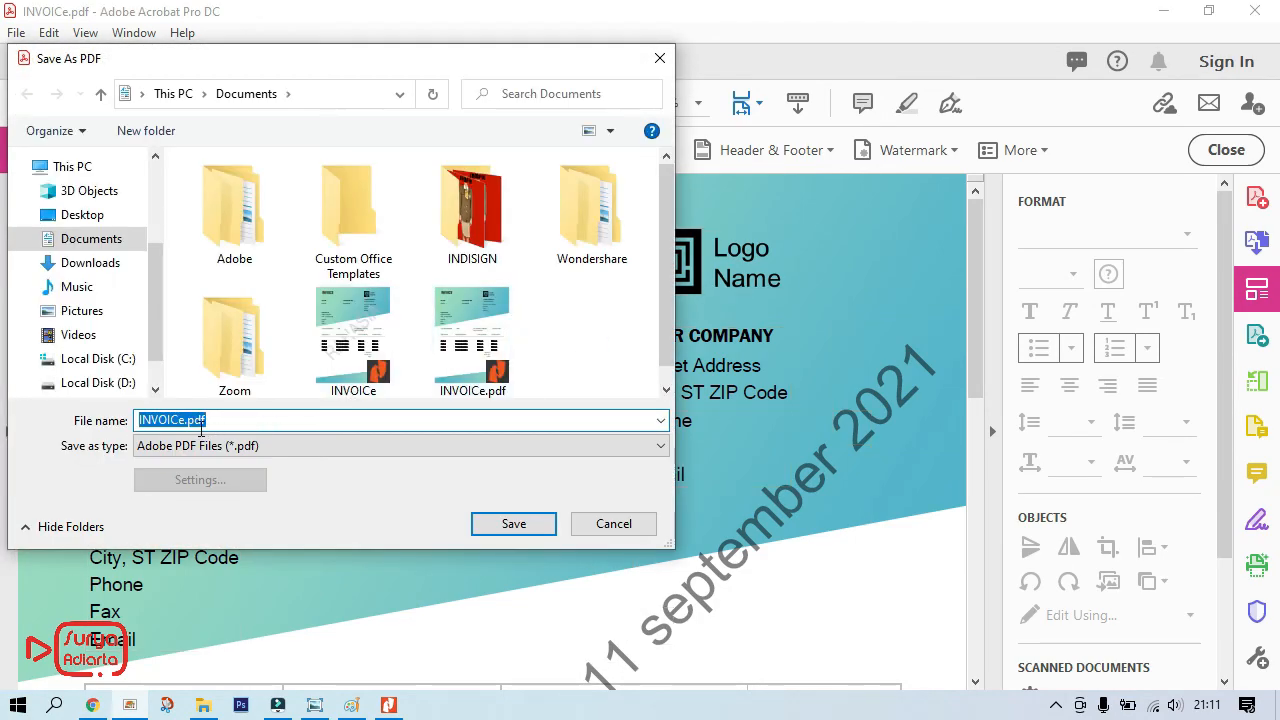
pyautogui.click(185, 420)
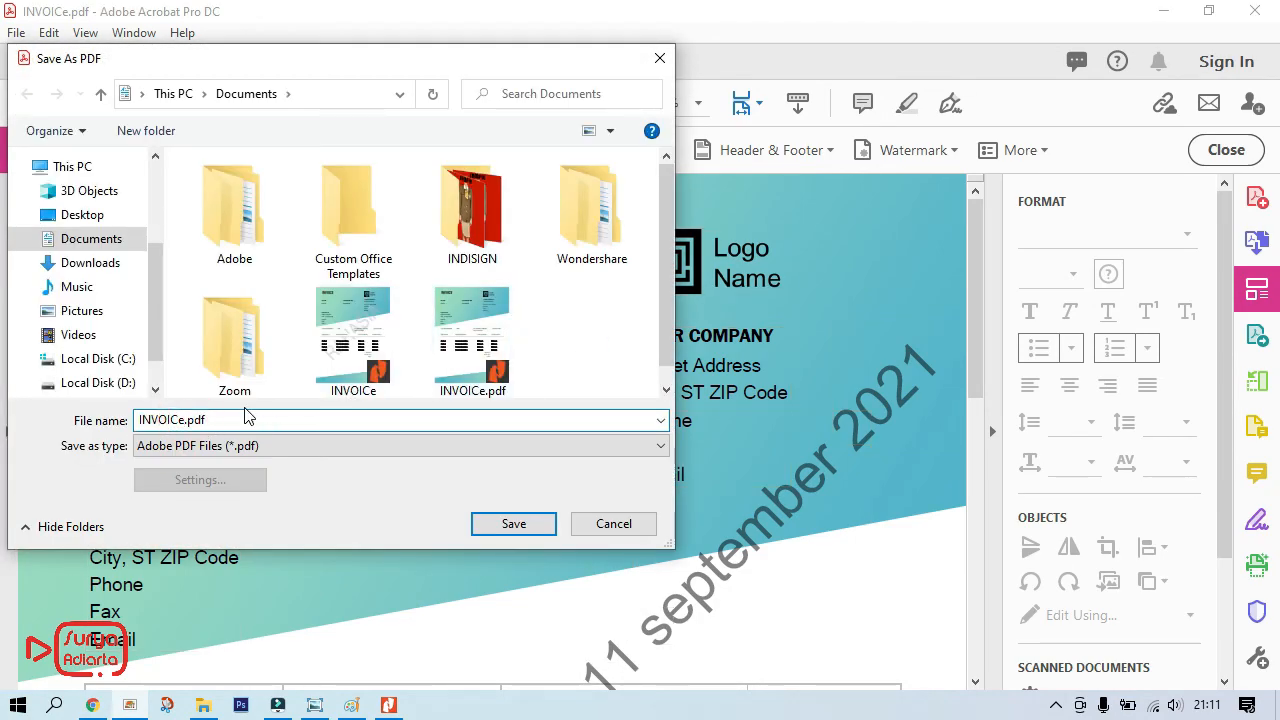
pyautogui.write('watermark')
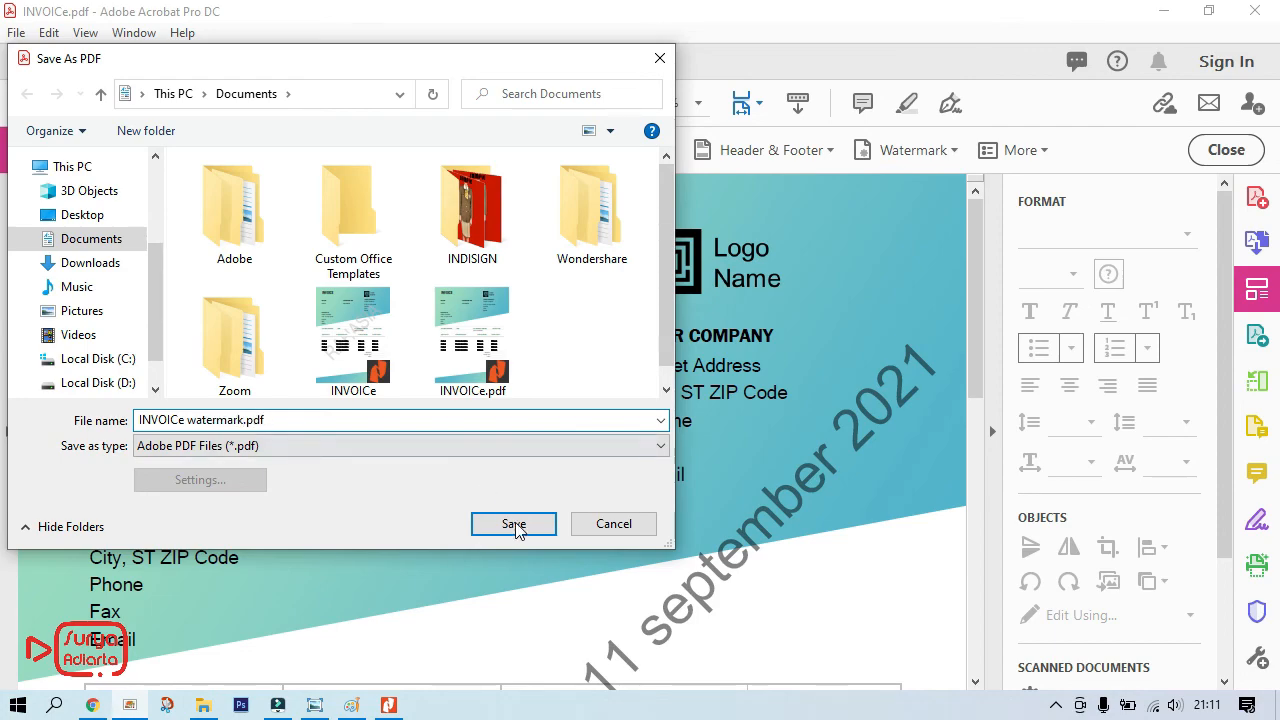
pyautogui.click(514, 526)
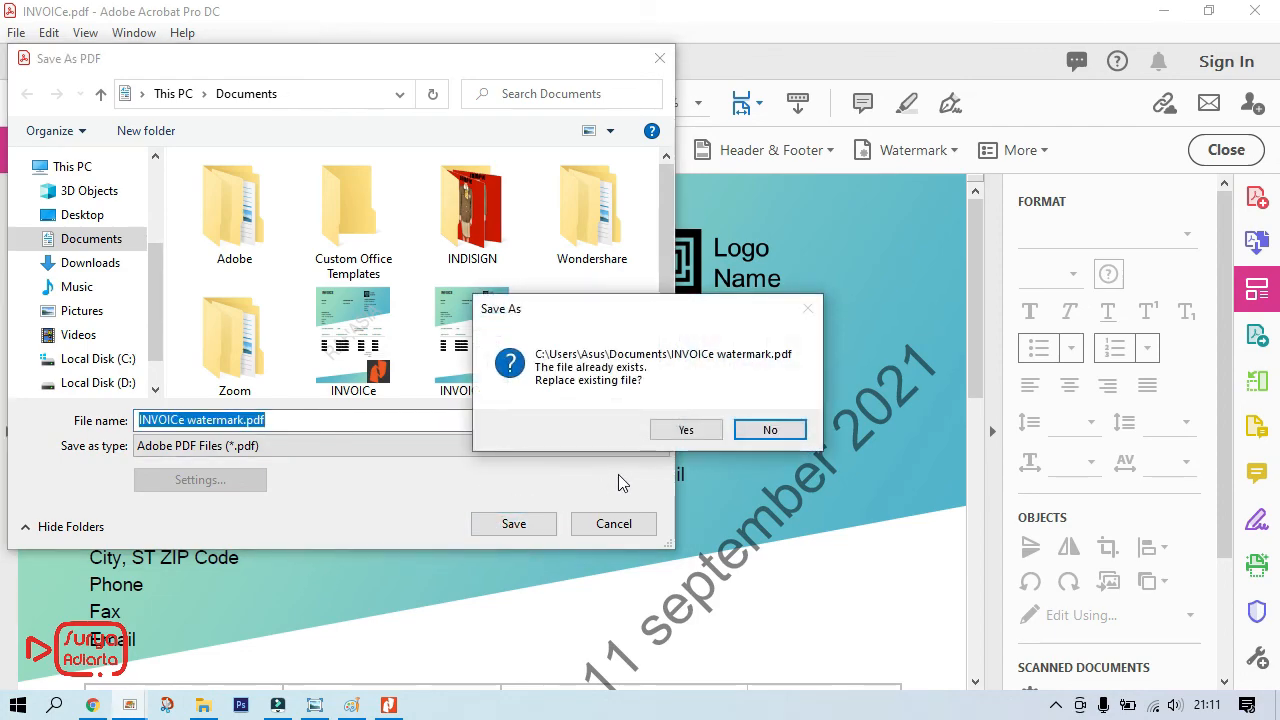
pyautogui.click(700, 432)
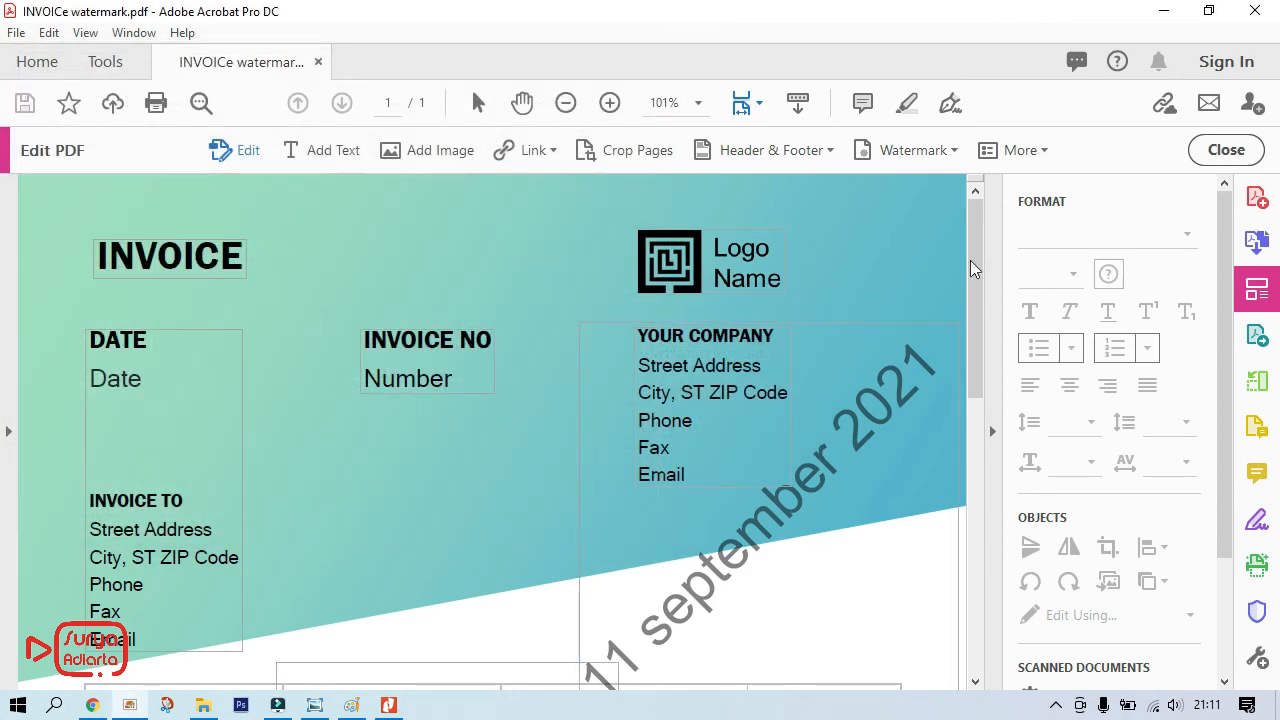
# Look over the watermark on the saved PDF and close Acrobat to return to the Documents folder.
pyautogui.scroll(-3, 891, 293)
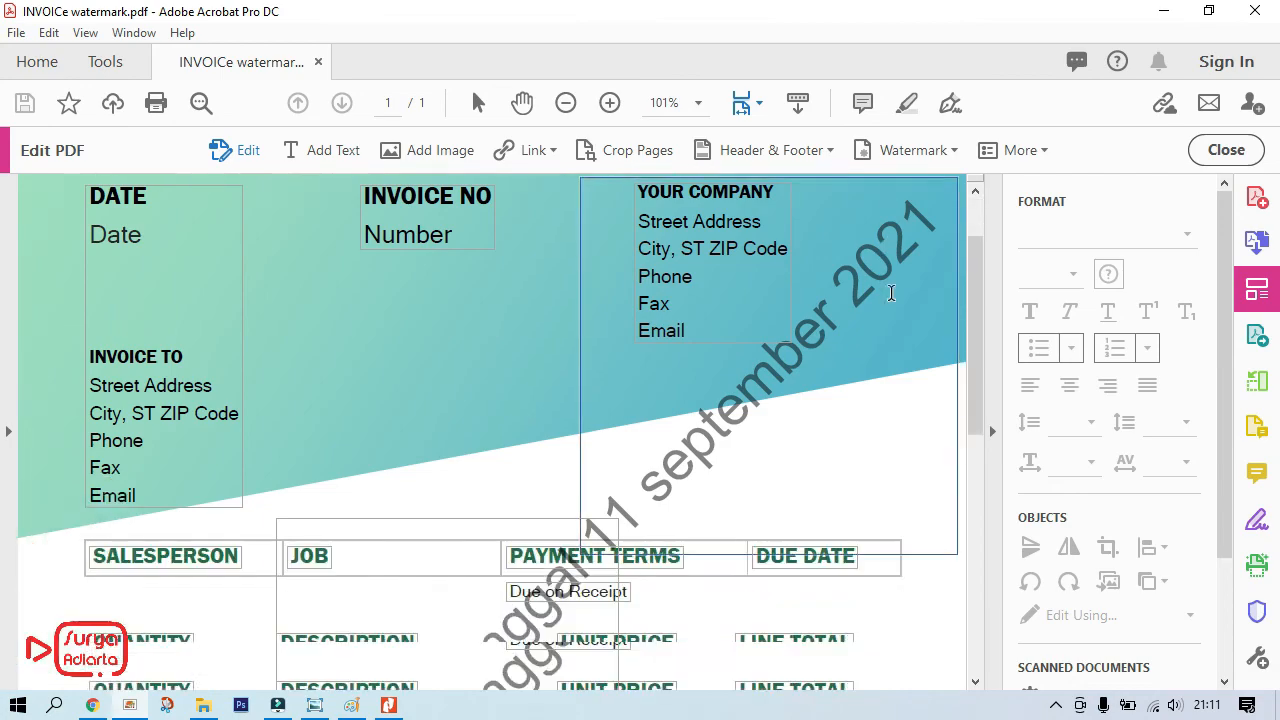
pyautogui.scroll(-4, 891, 293)
pyautogui.scroll(3, 891, 293)
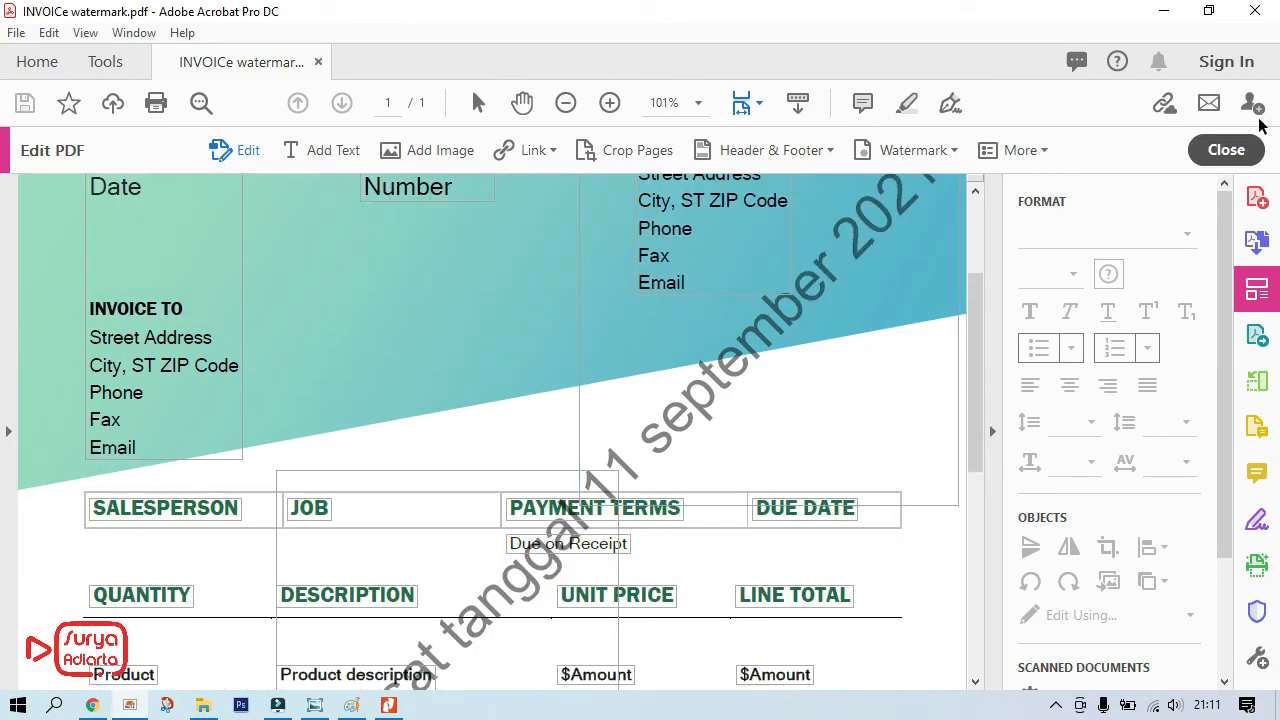
pyautogui.click(1255, 11)
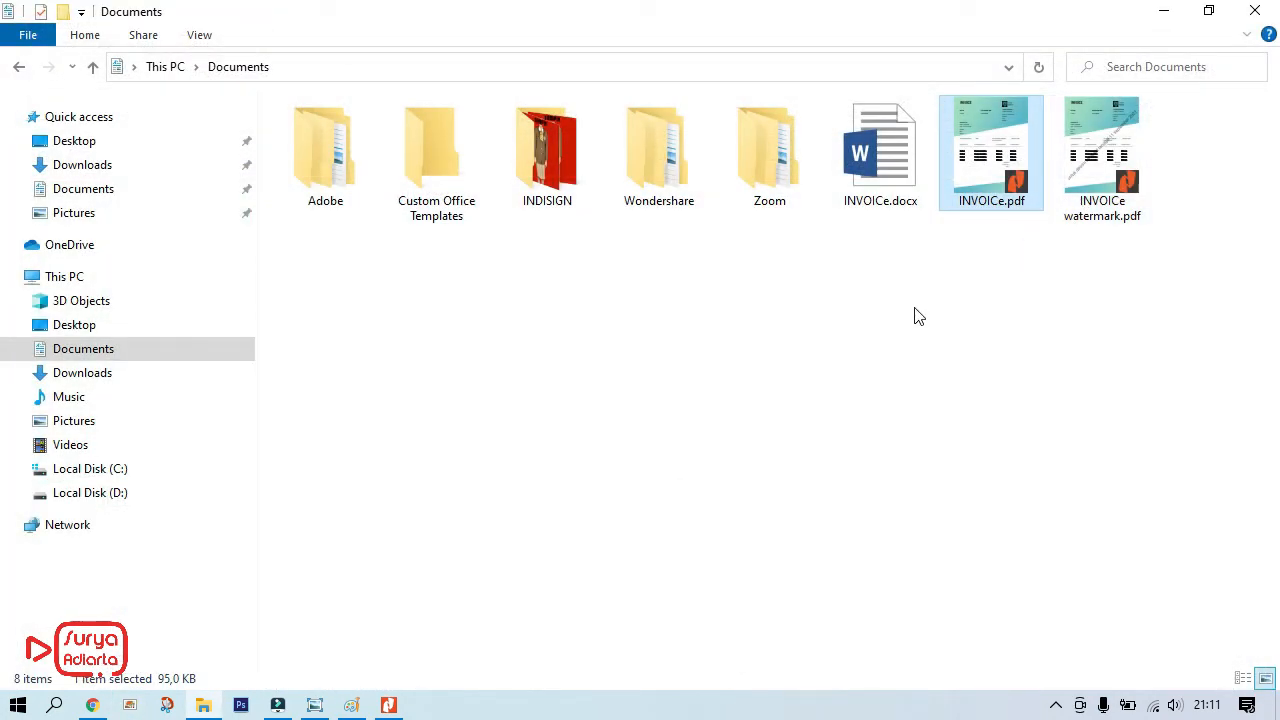
# Open INVOICe watermark.pdf from the Documents folder in Nitro Pro and examine the watermark across the whole page.
pyautogui.click(915, 307)
pyautogui.doubleClick(1092, 169)
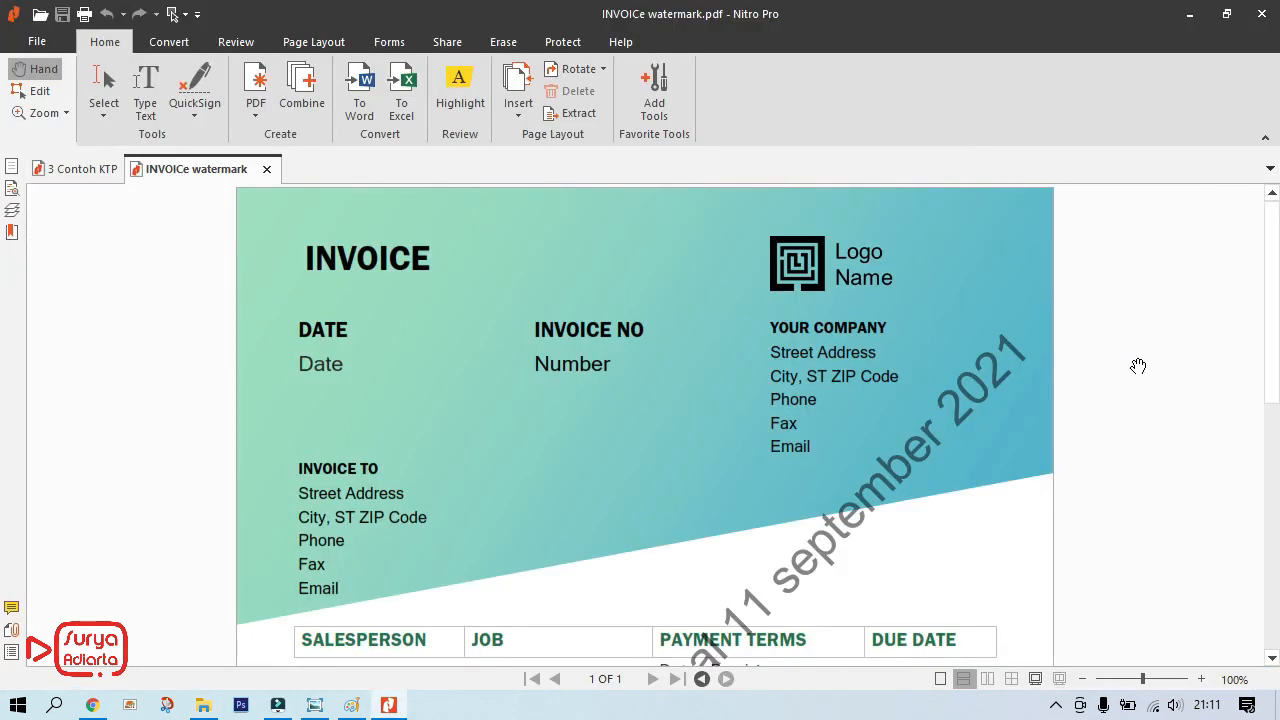
pyautogui.scroll(-10, 1138, 366)
pyautogui.scroll(10, 1138, 366)
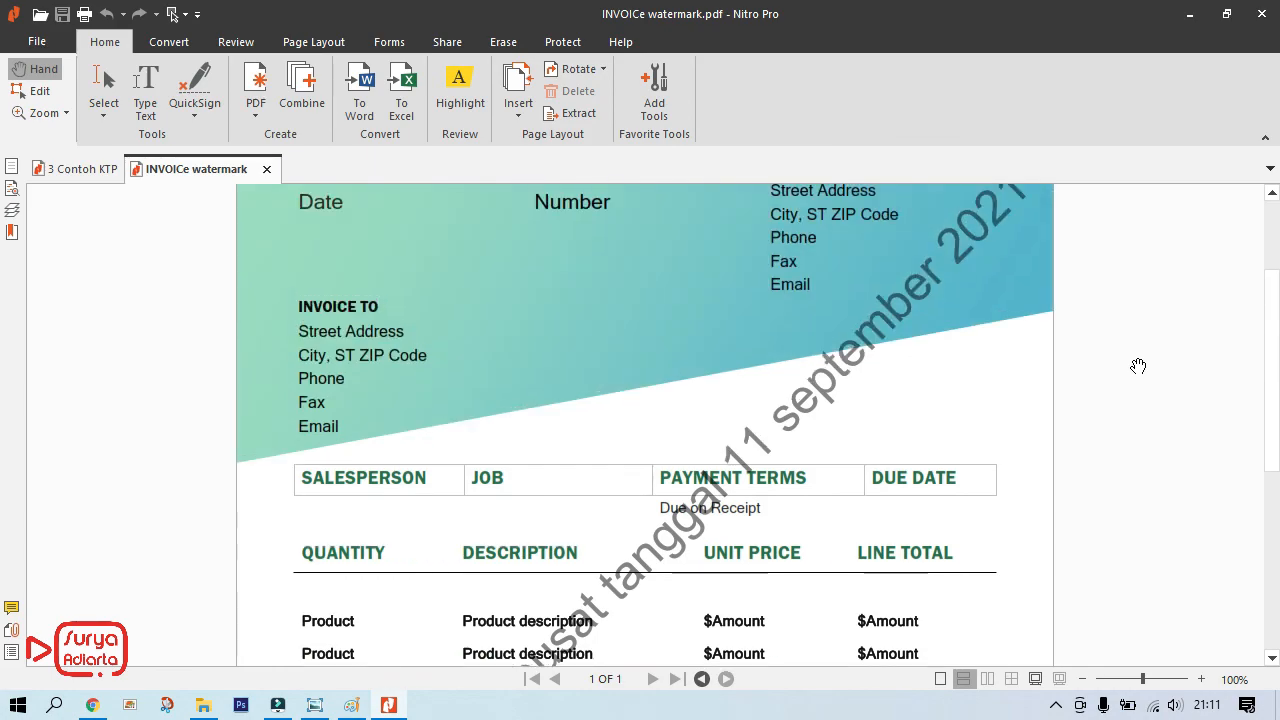
pyautogui.scroll(-10, 1138, 366)
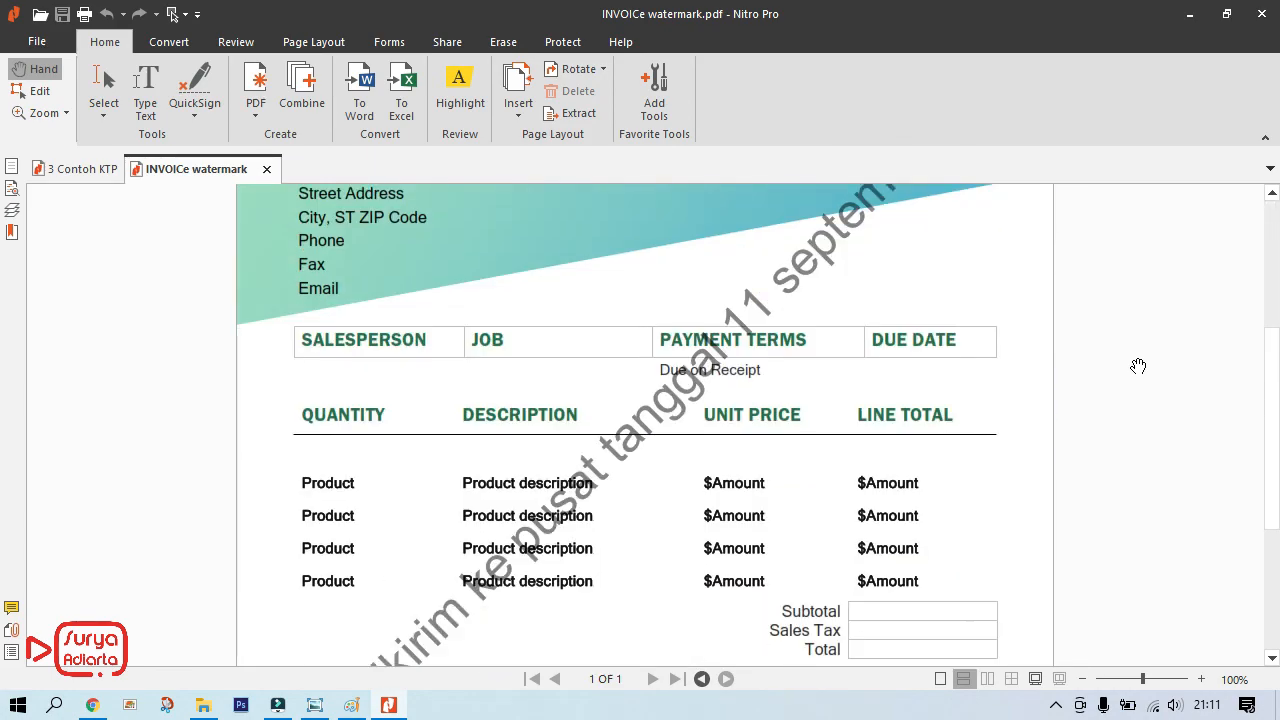
pyautogui.scroll(10, 1138, 366)
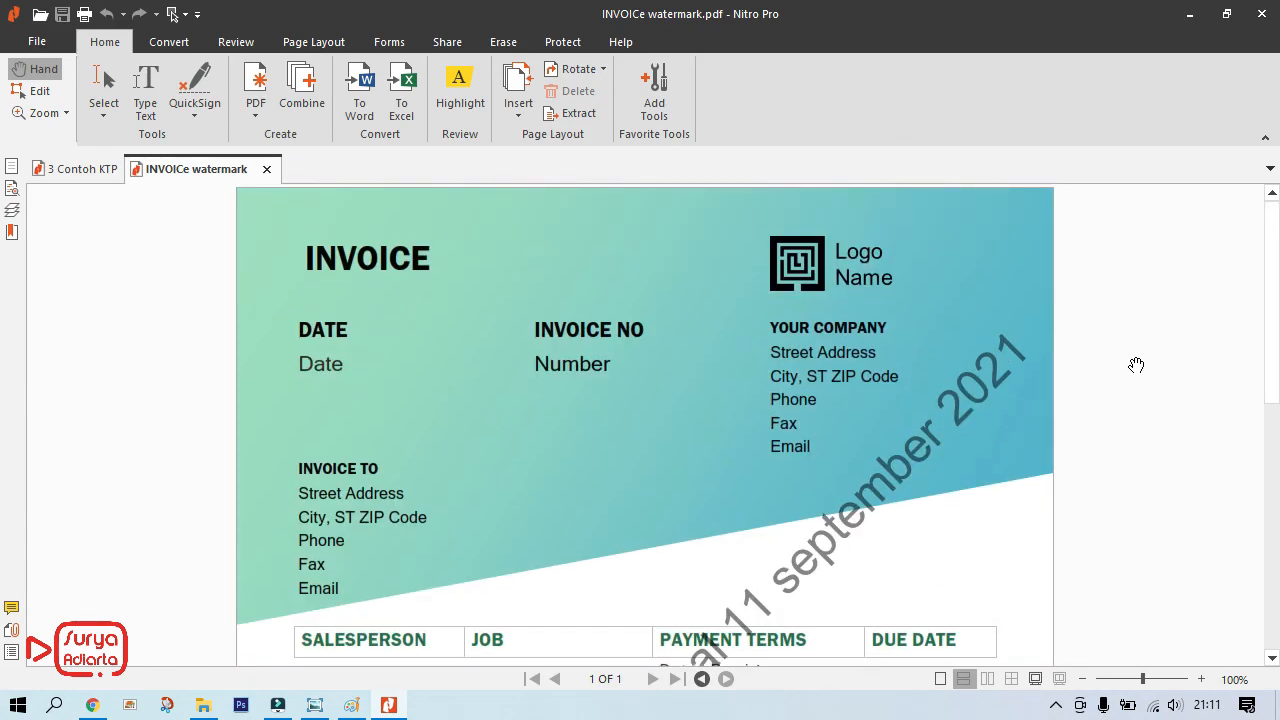